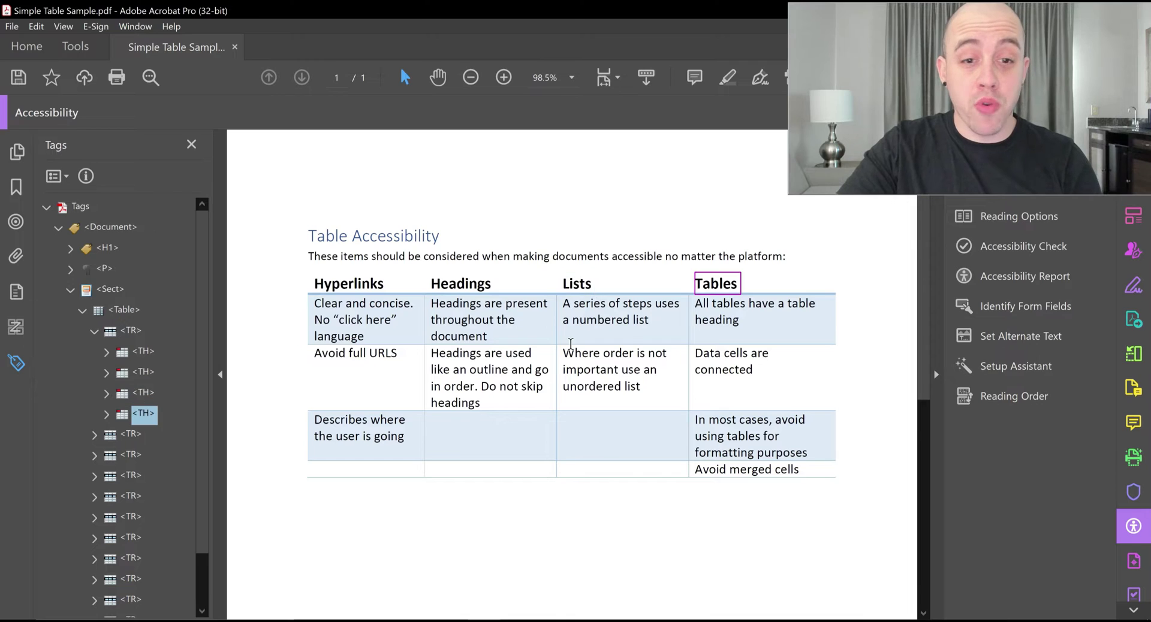
Examine the header cell tags in the table's first <TR>, and expand the second <TR> to inspect its cell tags
key(Up)
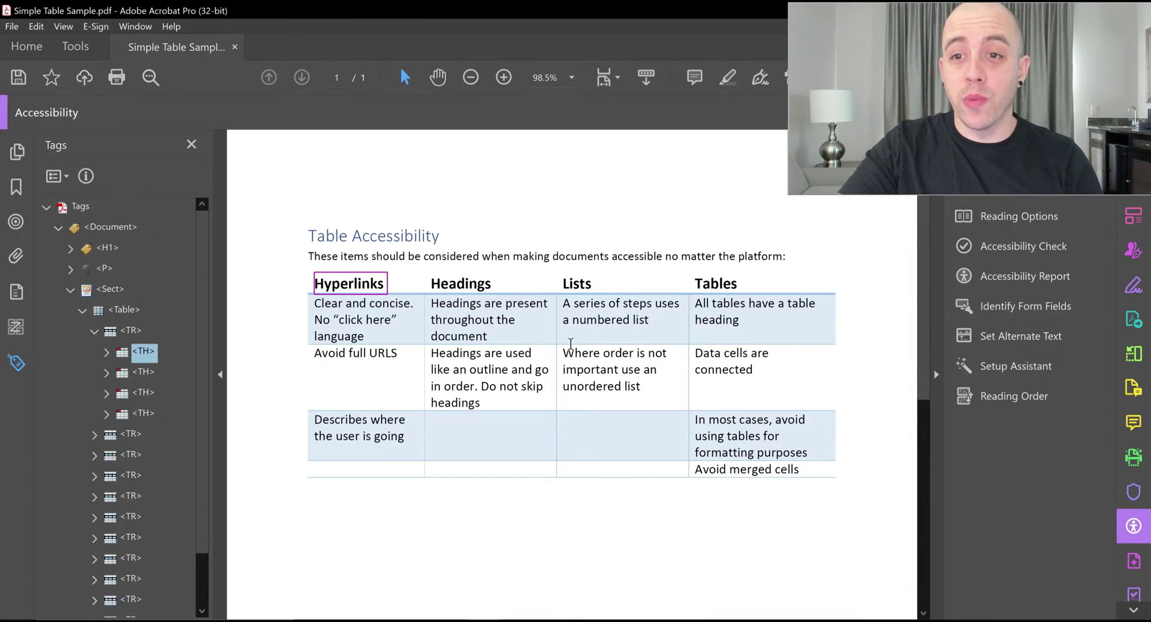
key(Down)
key(Down)
key(Down)
key(Down)
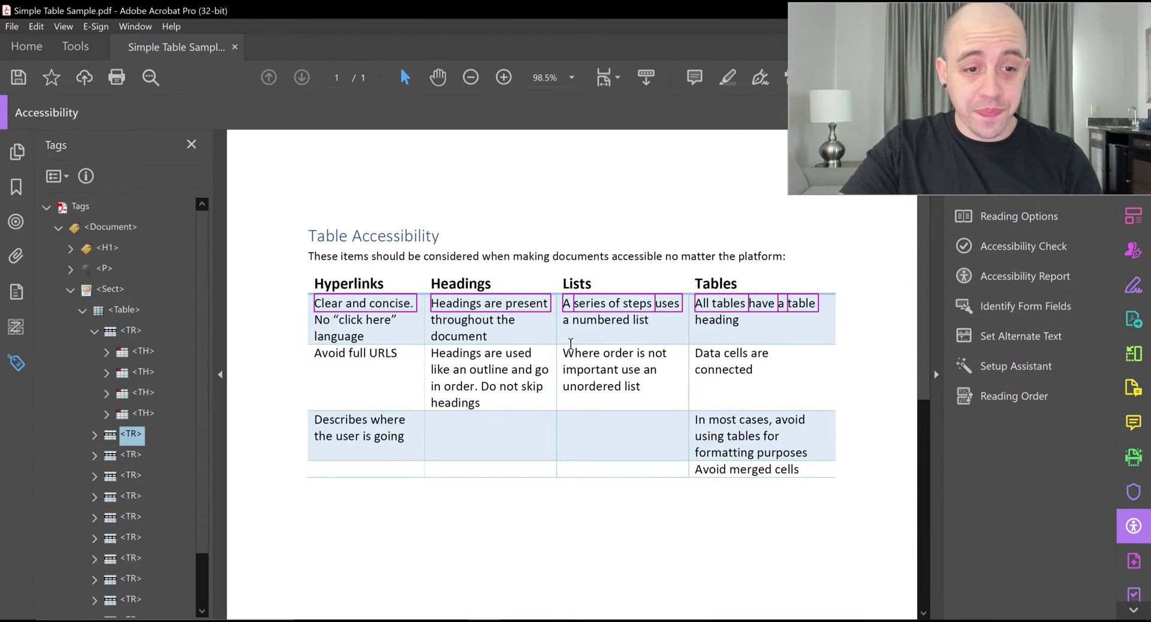
key(Right)
key(Down)
key(Down)
key(Down)
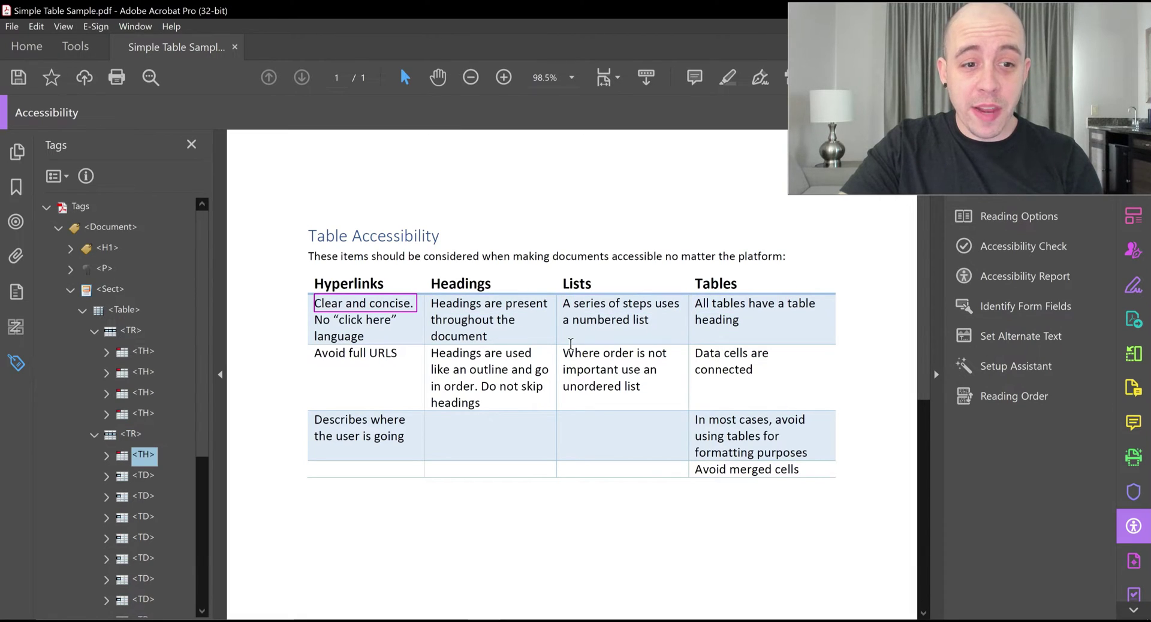
Examine which page text each <TH> and <TD> tag in the second table row covers
key(Down)
key(Down)
key(Up)
key(Up)
key(Up)
key(Up)
key(Up)
key(Down)
key(Down)
key(Down)
key(Down)
key(Down)
key(Down)
key(Down)
key(Down)
key(Down)
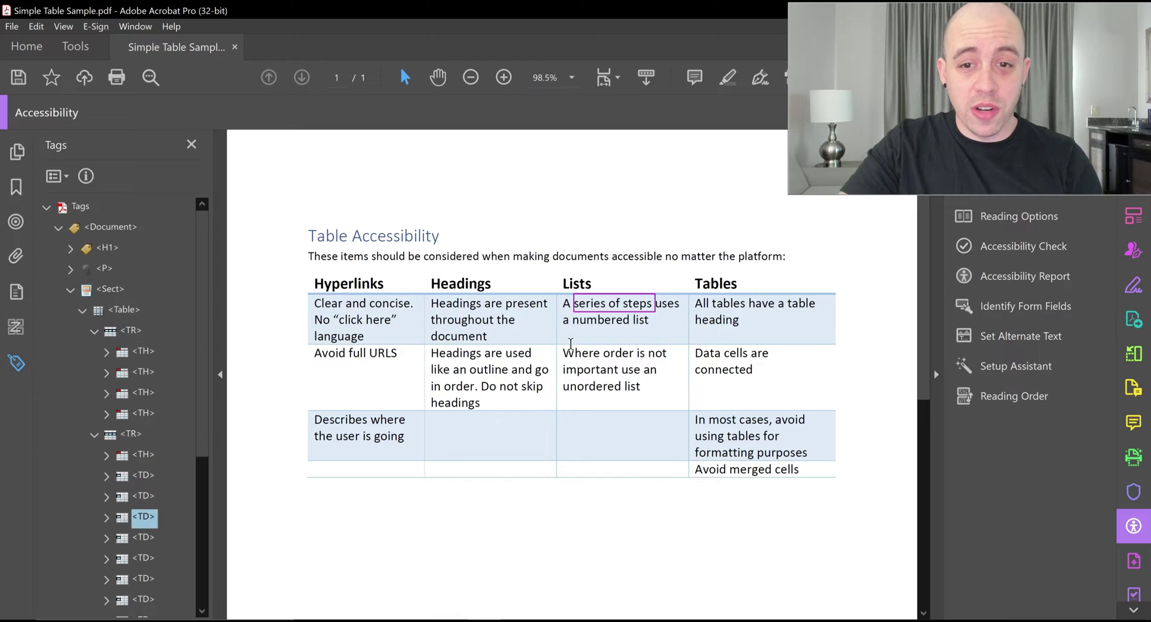
Examine which table text the remaining <TR> tags cover, comparing them with the full "Clear and concise" cell text
key(Down)
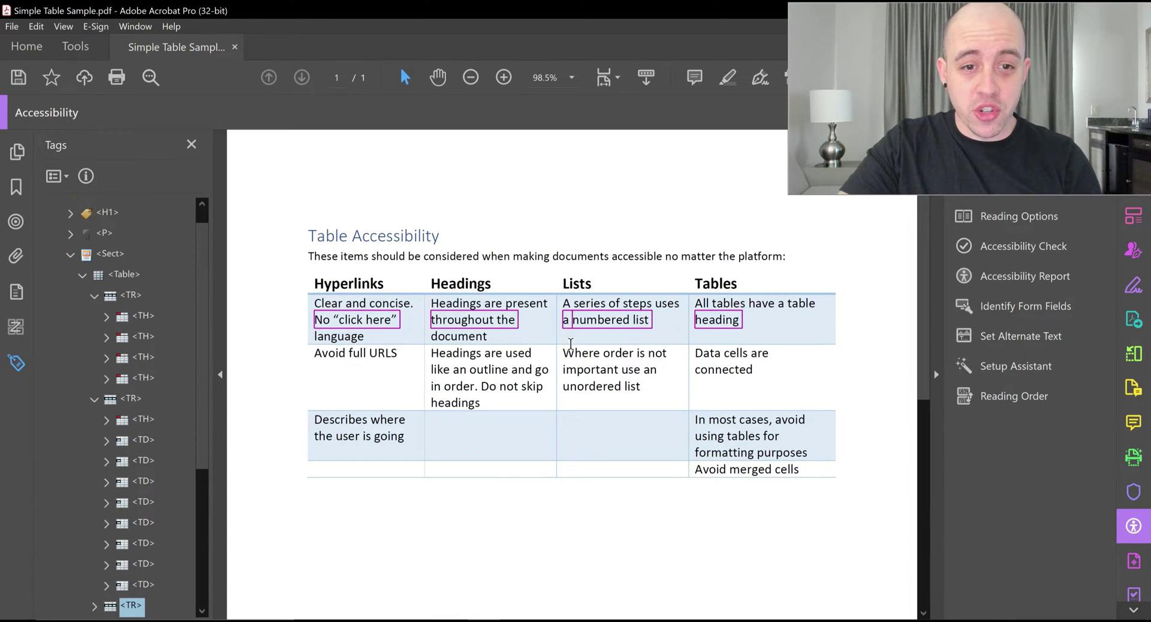
key(Down)
key(Down)
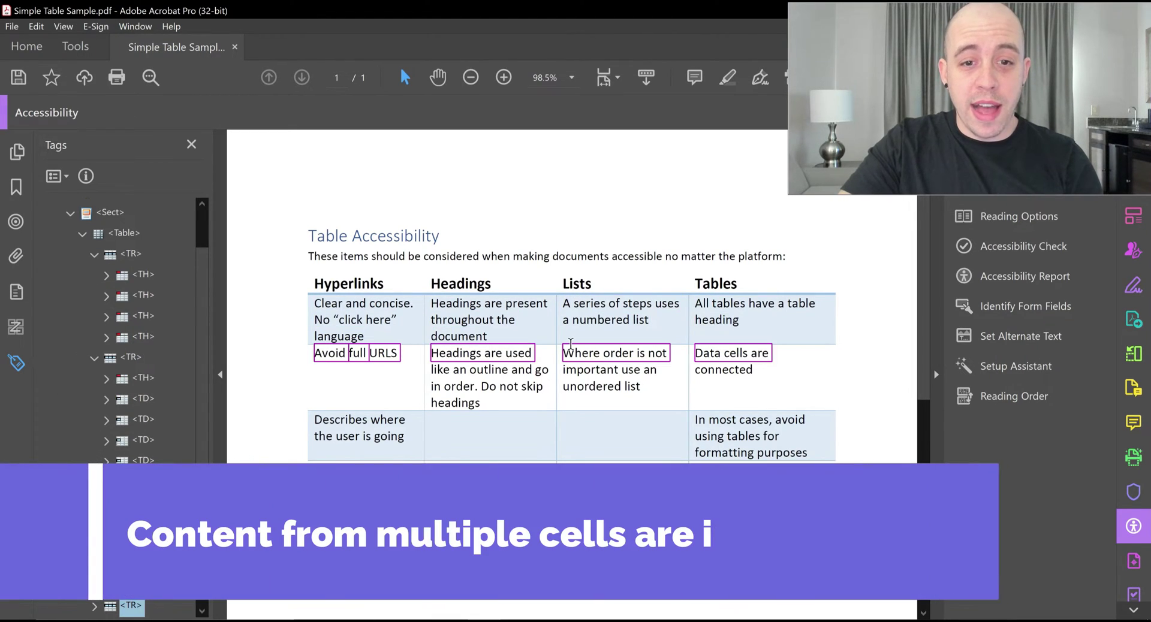
key(Down)
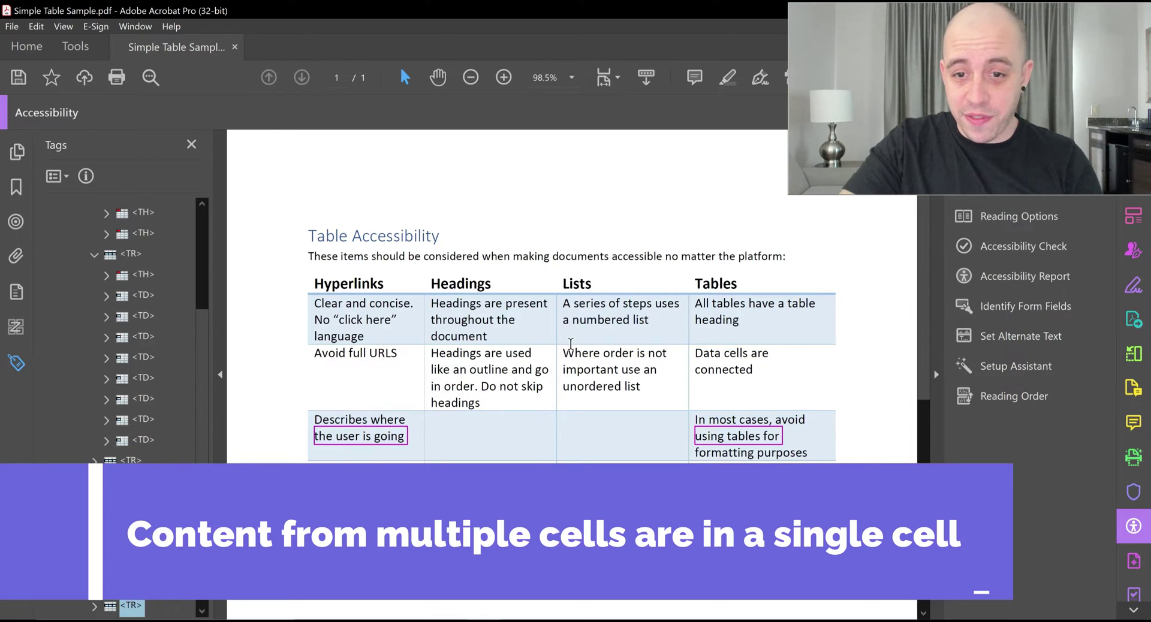
key(Down)
key(Up)
key(Up)
key(Up)
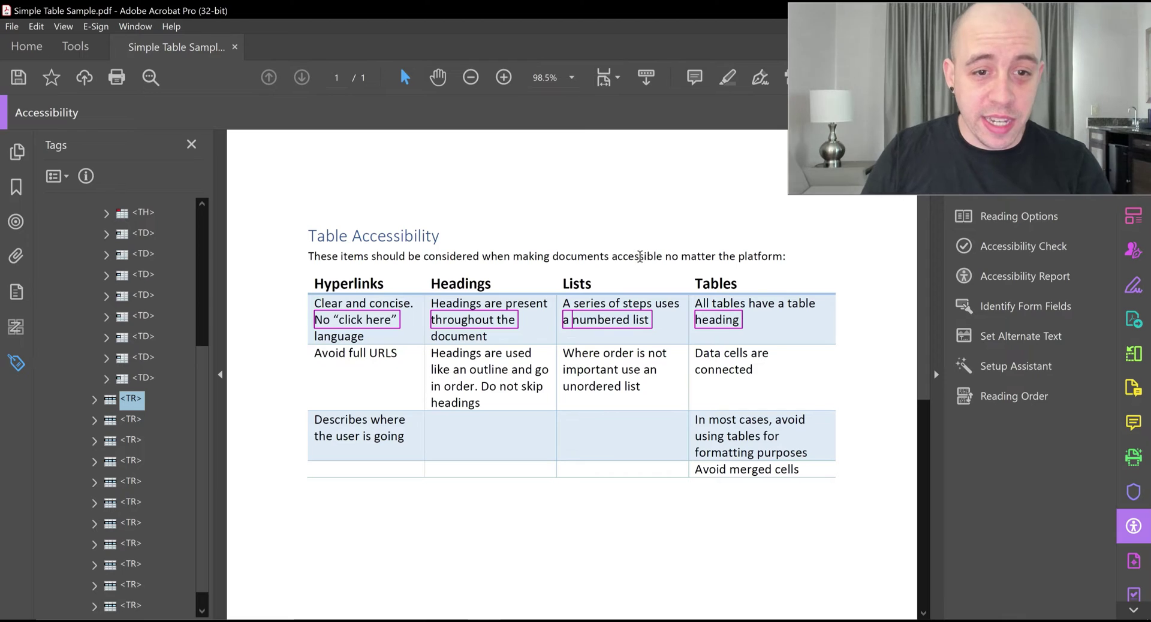
drag(317, 307, 374, 337)
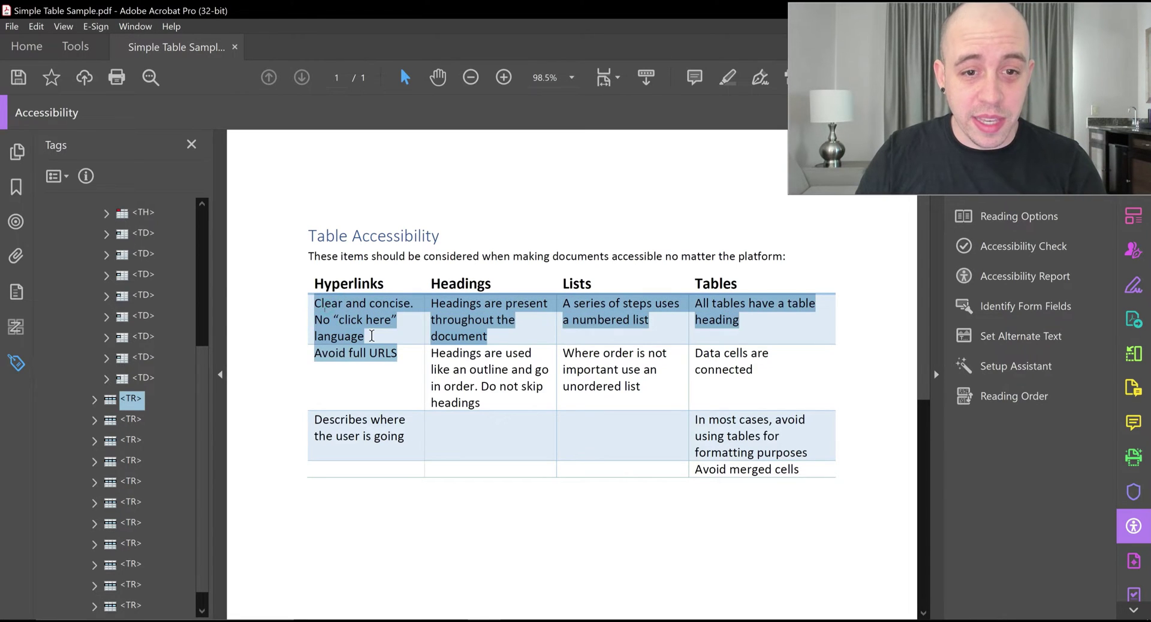
click(358, 336)
Collapse the expanded row tags and move the <Table> tag out of <Sect> to directly below the <P> tag
scroll(173, 378, up, 3)
scroll(174, 379, up, 2)
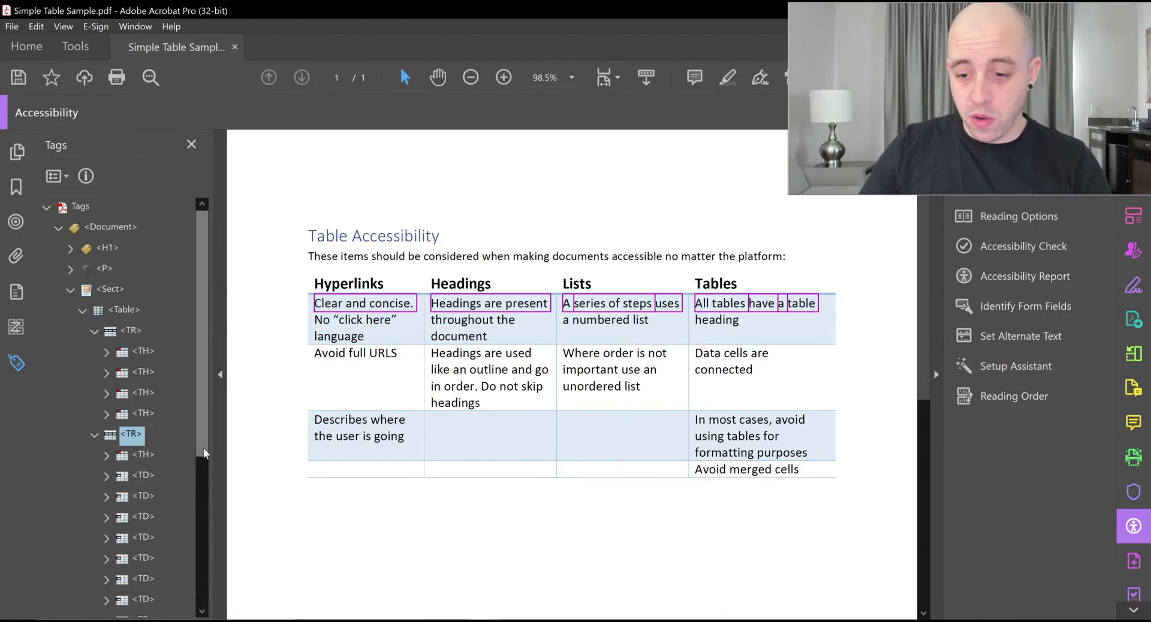
key(Left)
key(Up)
key(Up)
key(Up)
key(Up)
key(Left)
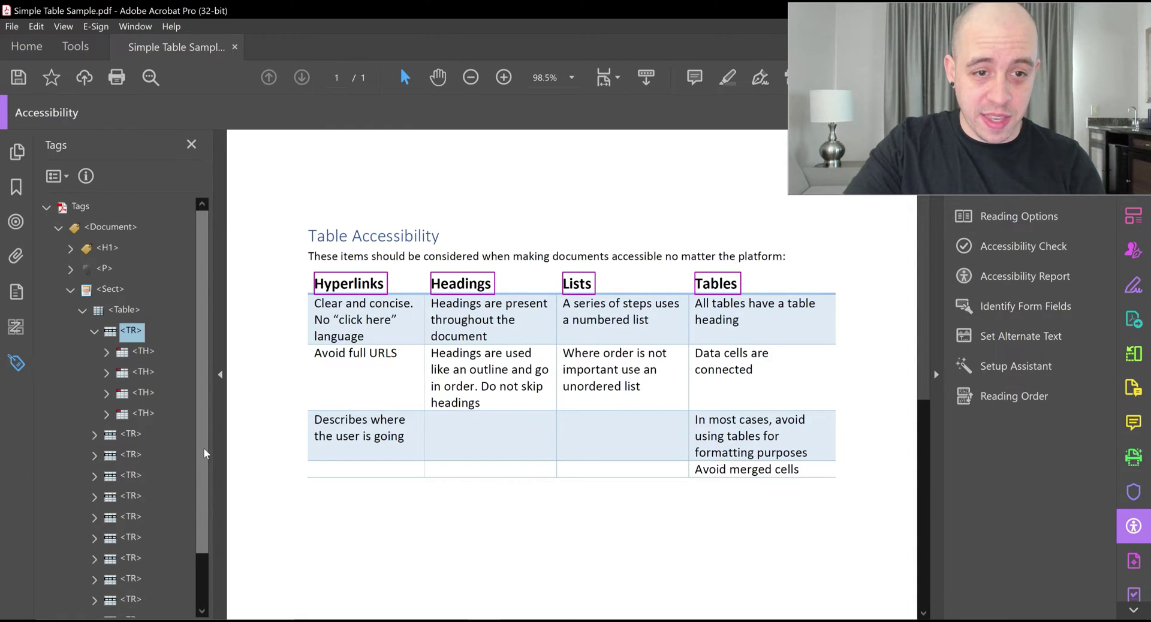
key(Left)
key(Up)
key(Up)
key(ctrl+z)
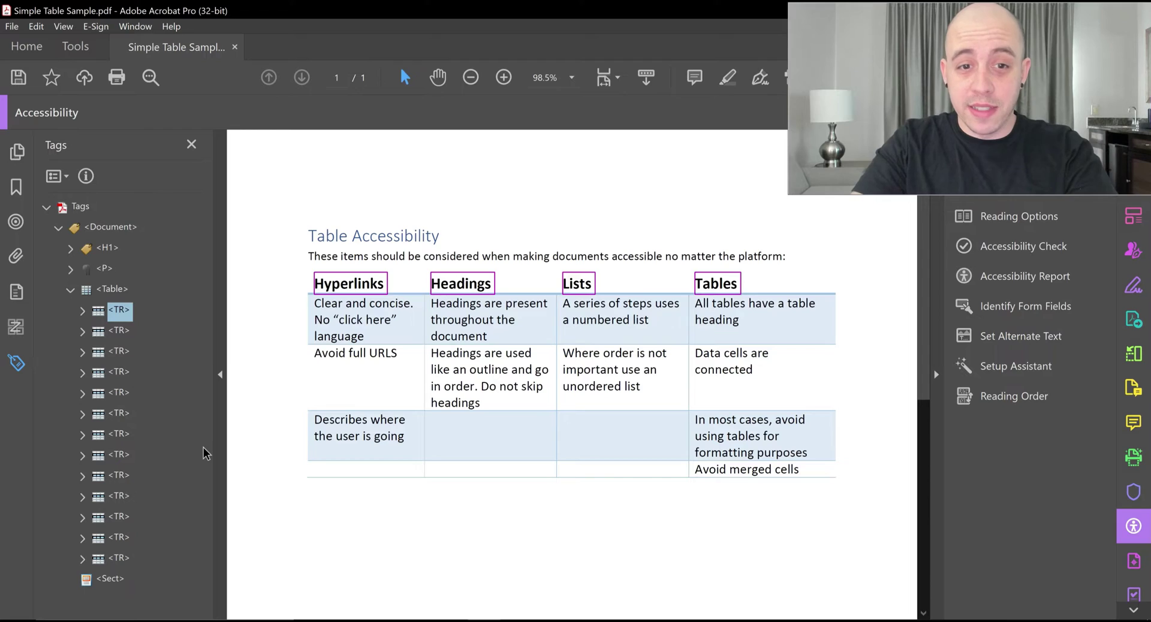
key(Down)
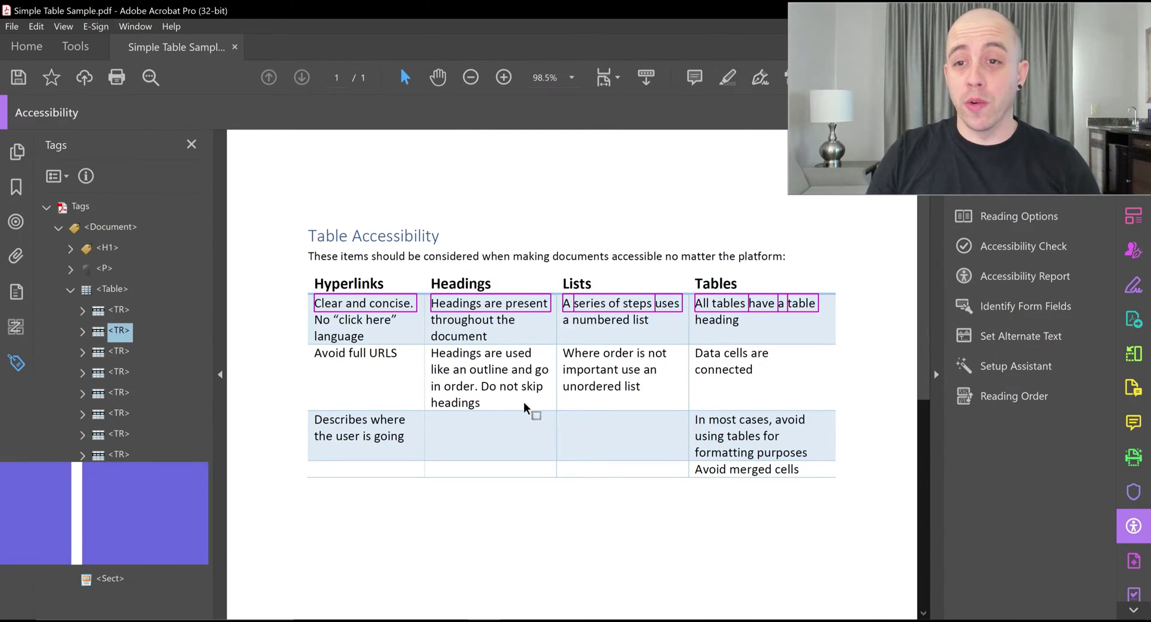
Open the Reading Order tool and turn off the display of table cells and of tables and figures
click(999, 401)
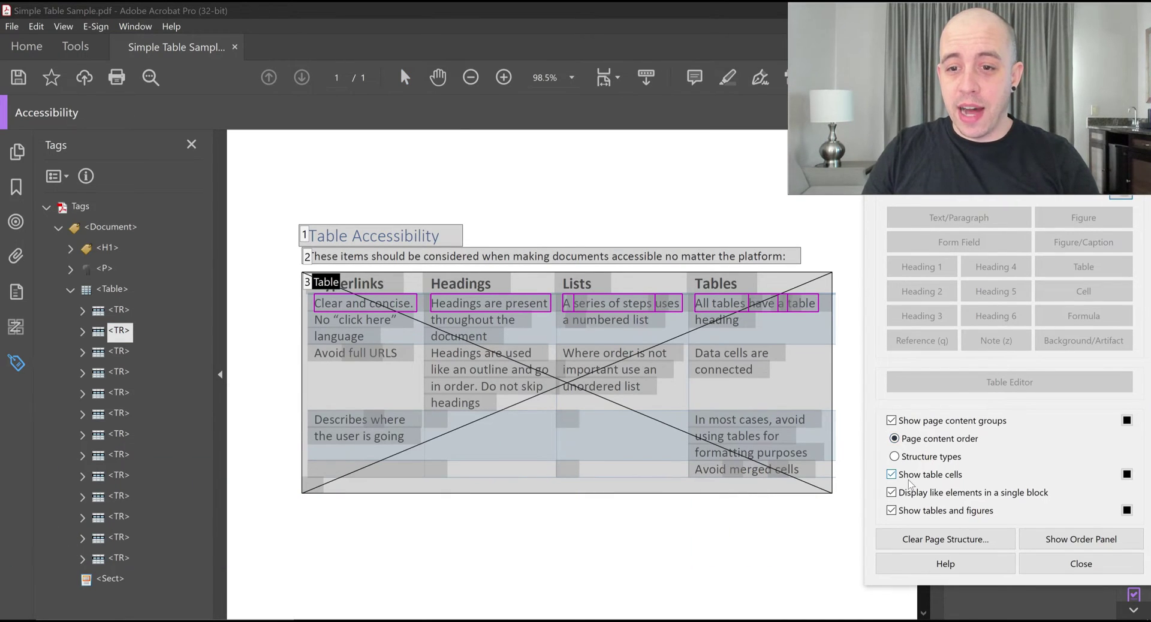
click(891, 475)
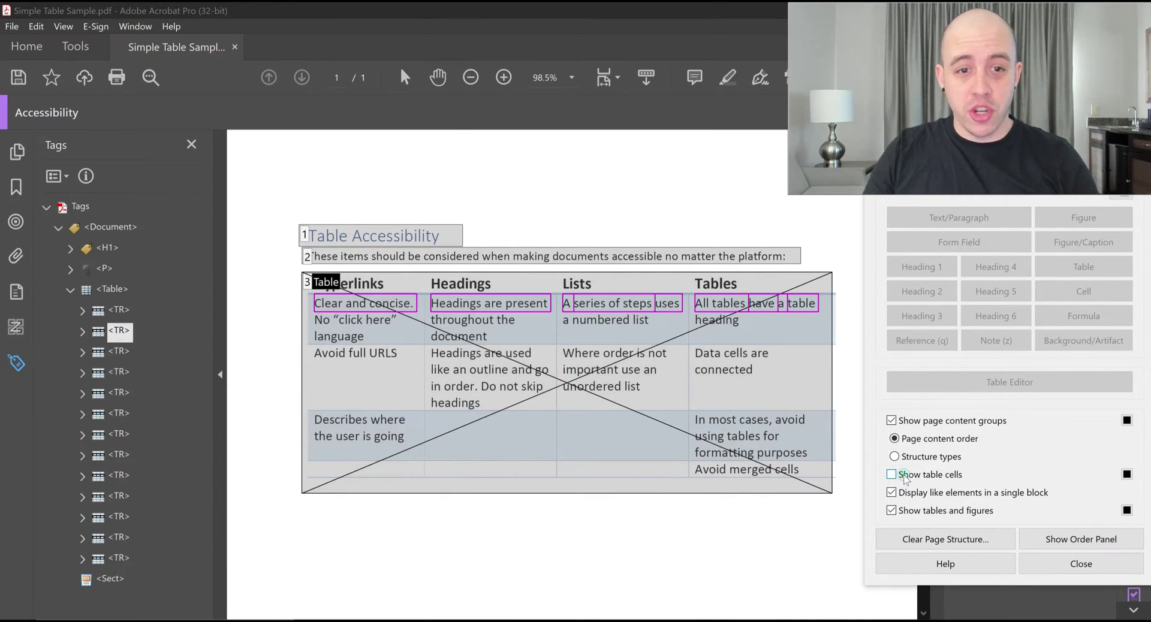
click(909, 514)
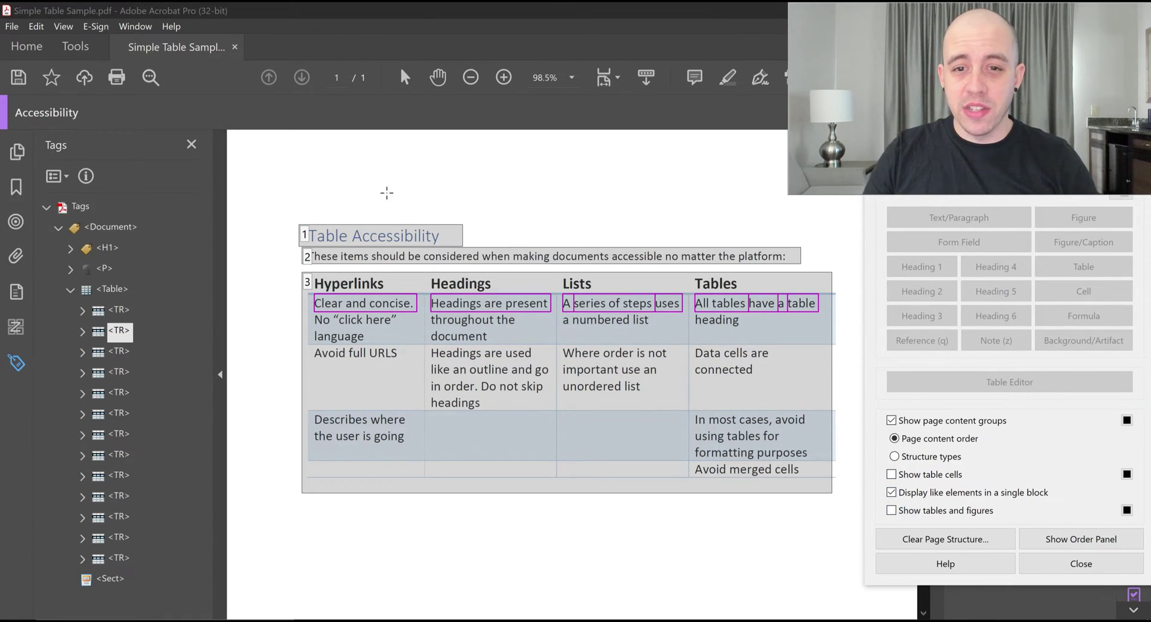
Tag the first data row's cell texts under Hyperlinks and Headings as separate Text/Paragraph elements
drag(291, 352, 422, 293)
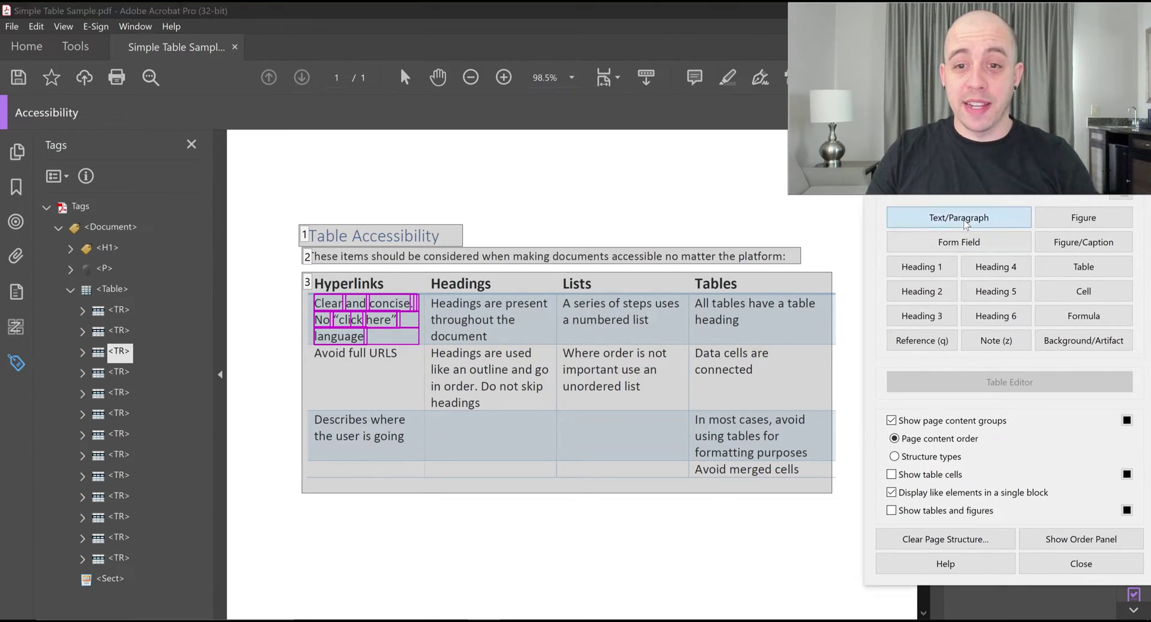
click(965, 223)
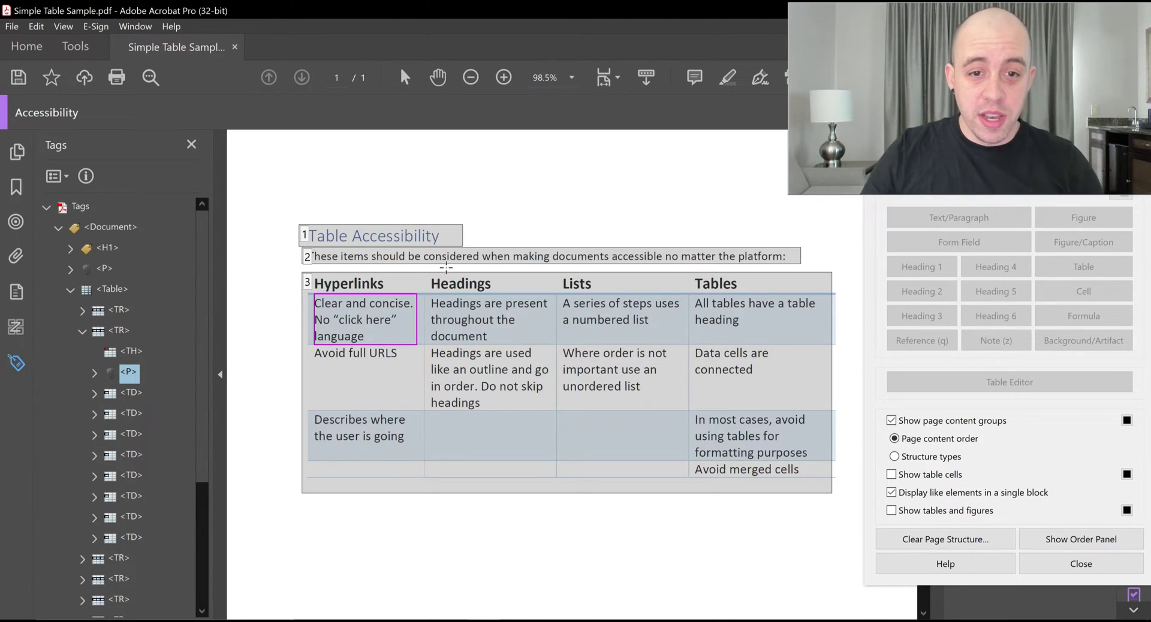
drag(424, 296, 557, 350)
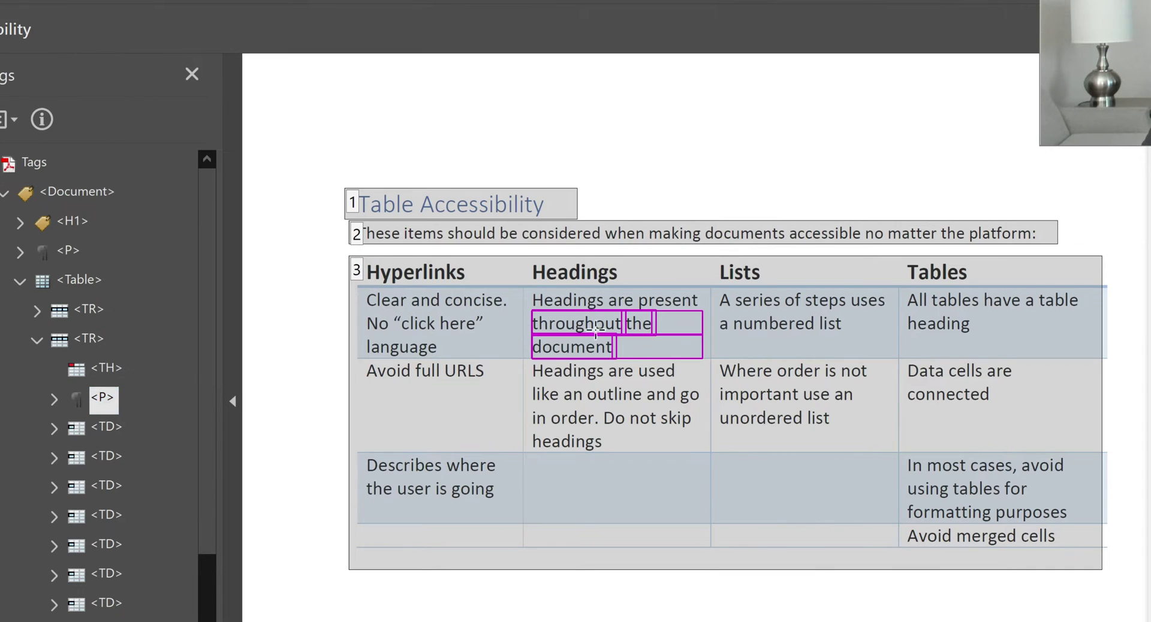
drag(524, 281, 726, 366)
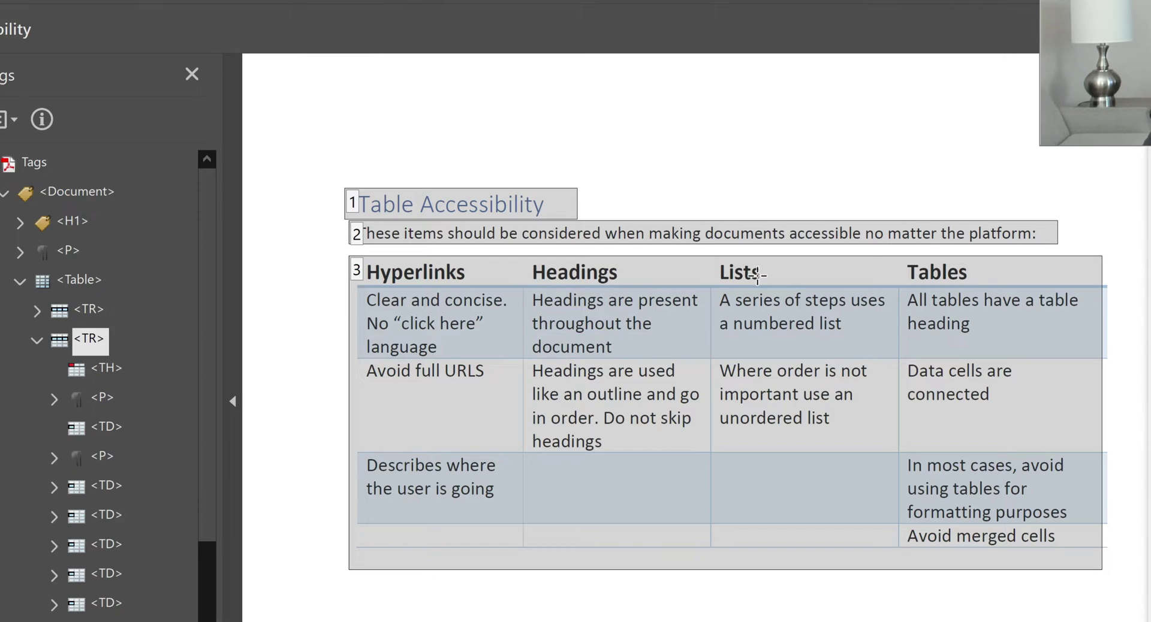
Tag the first data row's cell texts under Lists and Tables as separate Text/Paragraph elements
drag(712, 288, 918, 360)
drag(709, 280, 902, 369)
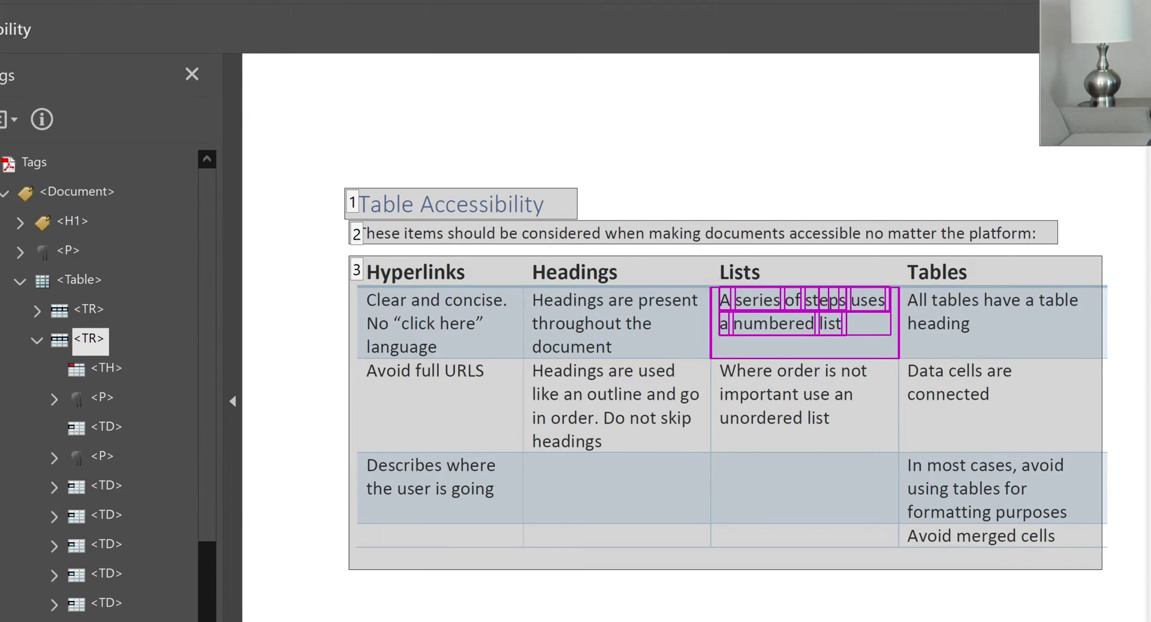
click(1146, 305)
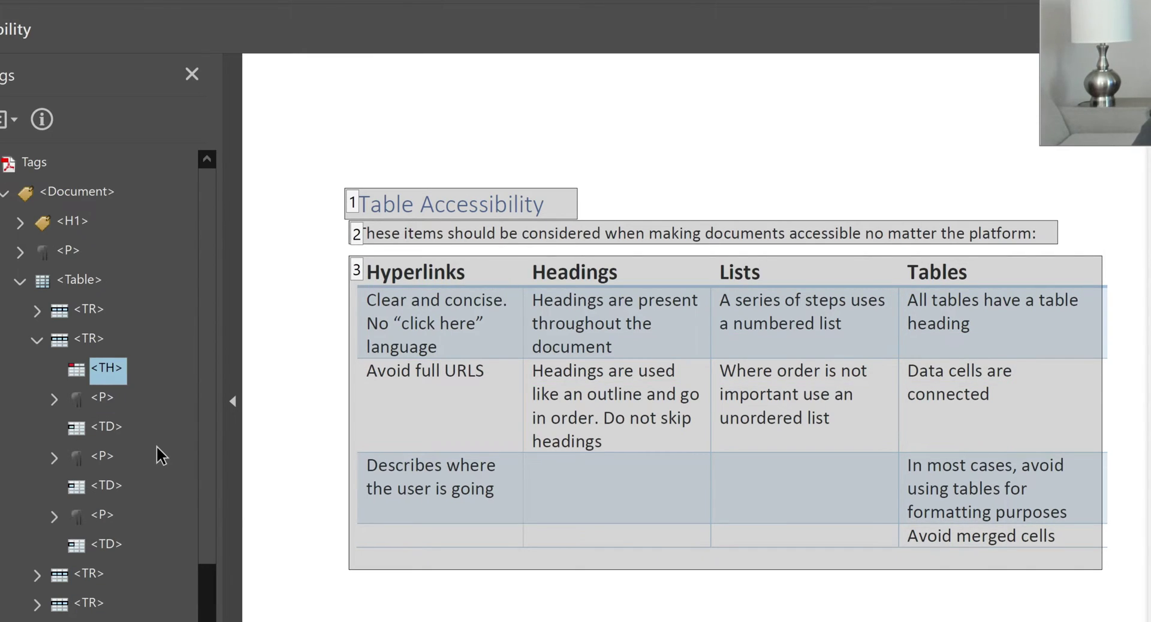
Delete the empty <TH> and <TD> tags from the second <TR>, keeping only its <P> tags
key(Delete)
key(Down)
key(Delete)
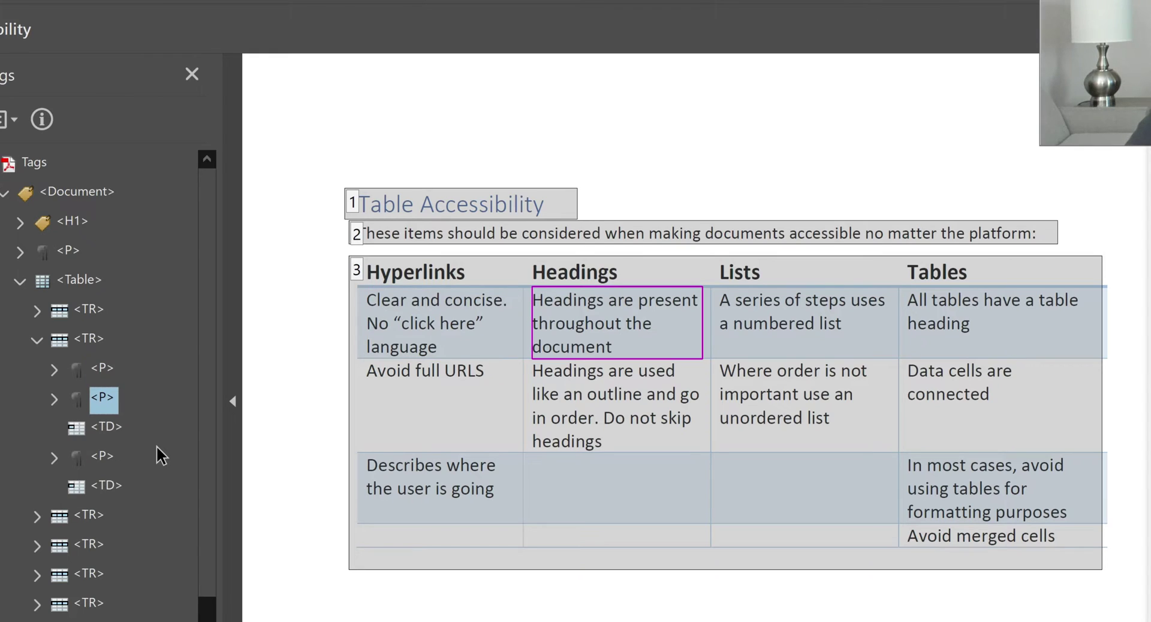
key(Down)
key(Delete)
key(Down)
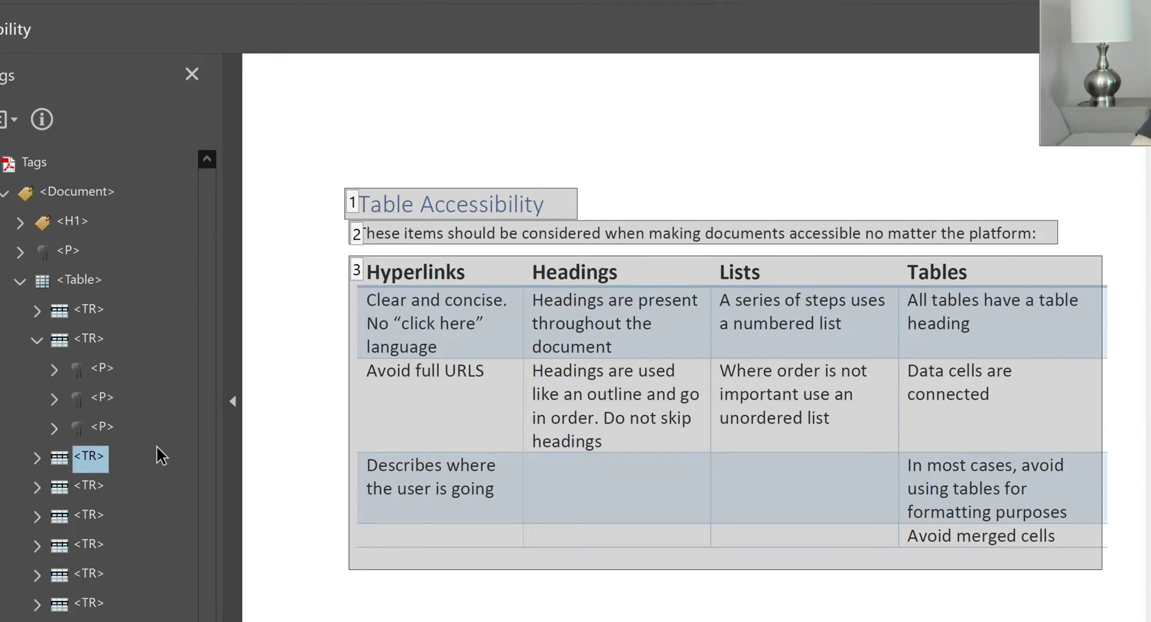
Check the cell tags of the third <TR> for content, collapse it and delete the empty row tag
key(Right)
key(Down)
key(Down)
key(Down)
key(Down)
key(Down)
key(Up)
key(Up)
key(Up)
key(Up)
key(Up)
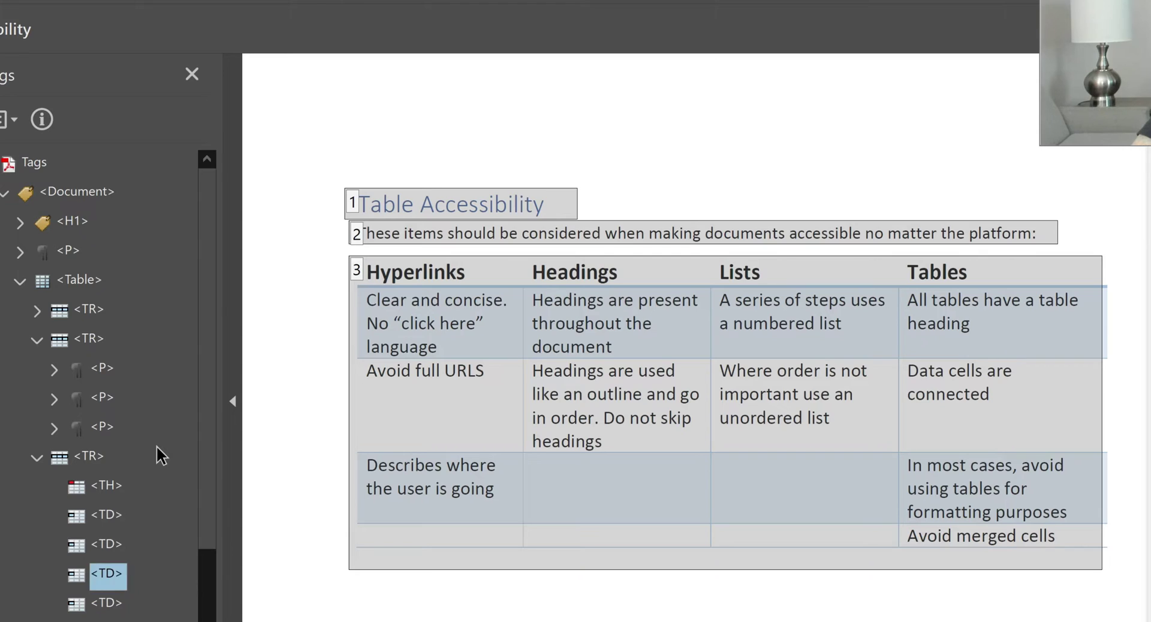
key(Left)
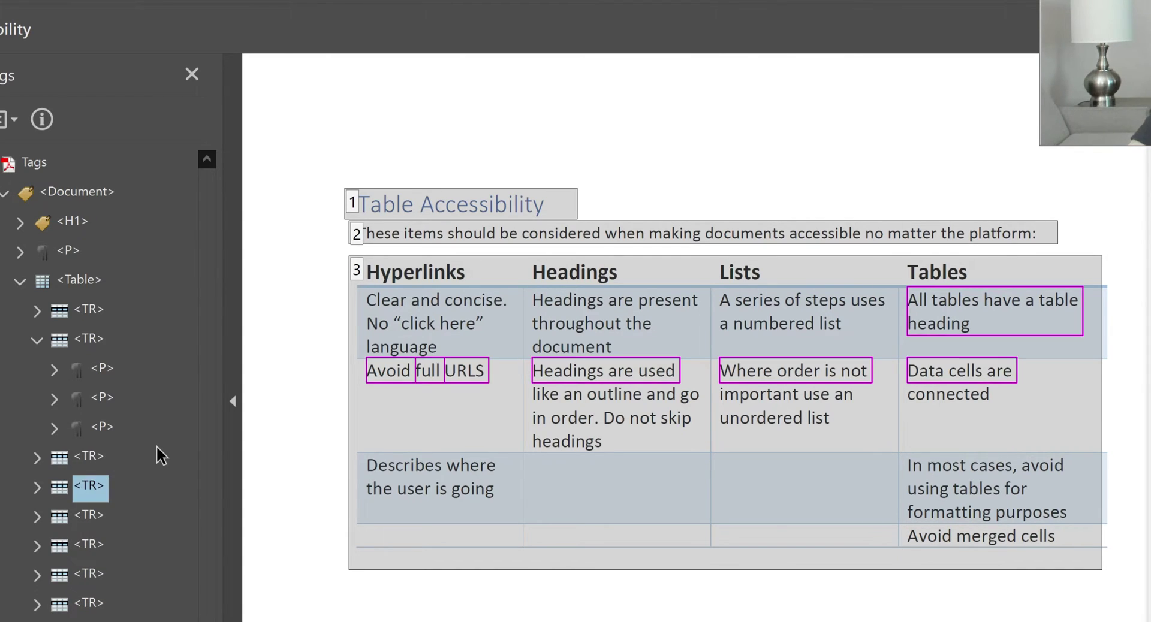
Inspect the next <TR>, which holds only empty <TD> tags, and delete that row tag as well
key(Right)
key(Down)
key(Down)
key(Down)
key(Down)
key(Down)
key(Down)
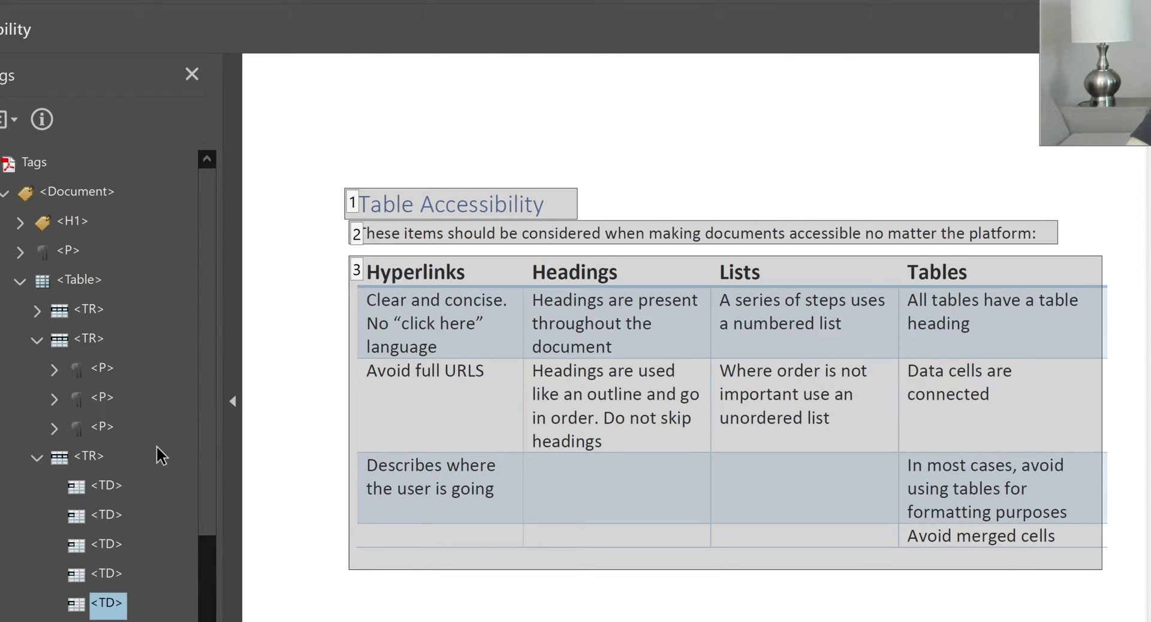
key(Up)
key(Up)
key(Up)
key(Up)
key(Up)
key(Up)
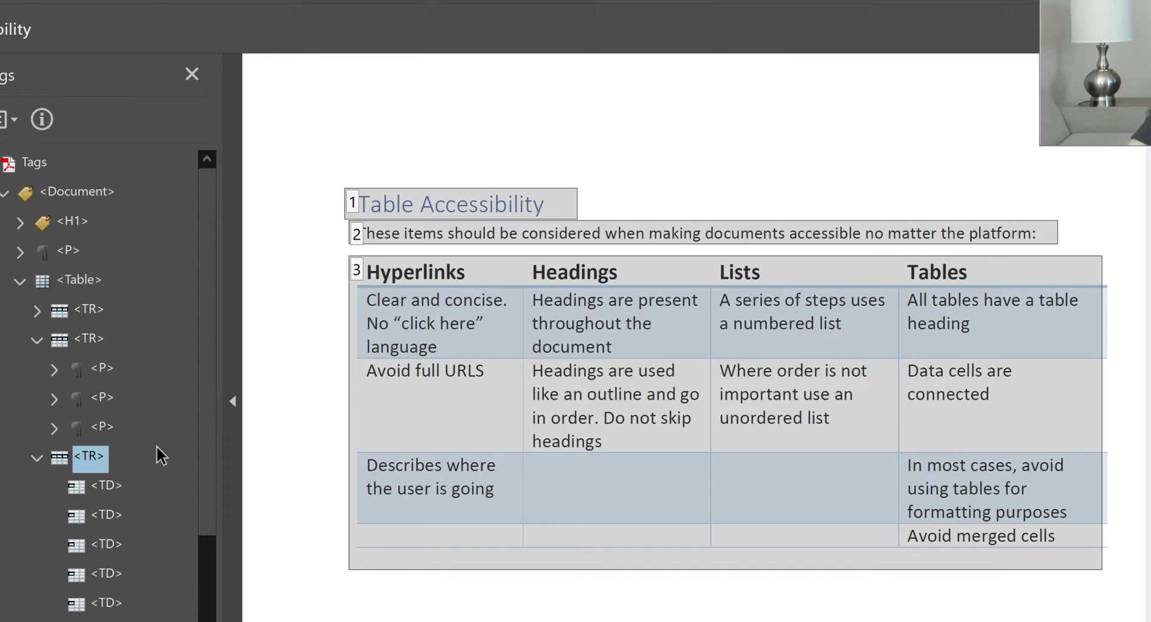
key(Left)
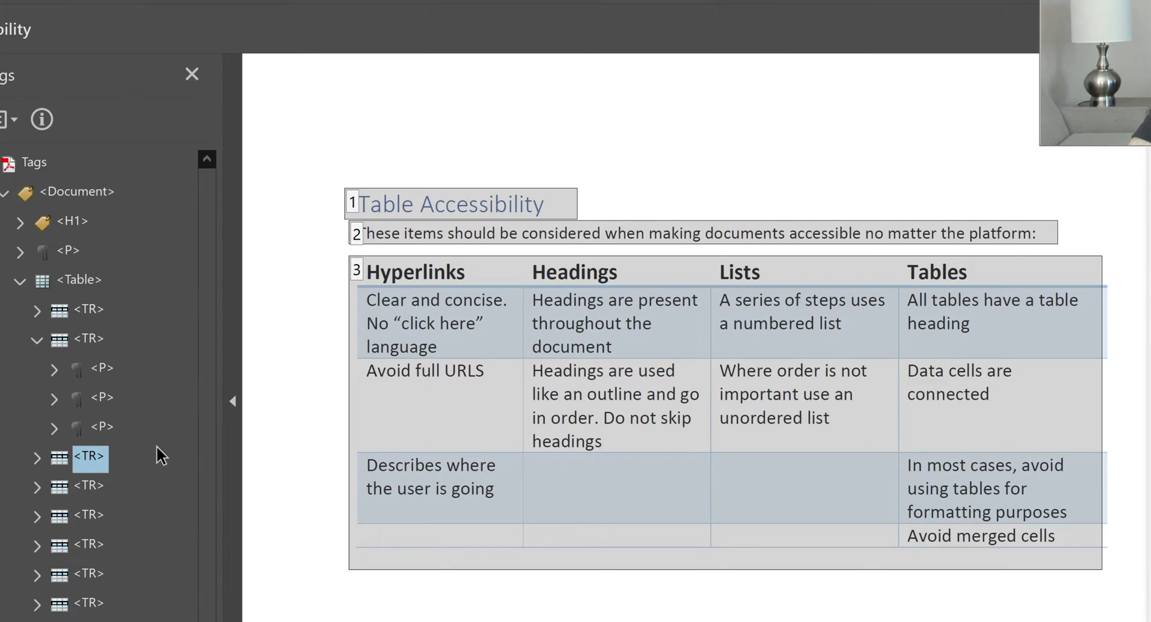
key(Right)
key(Left)
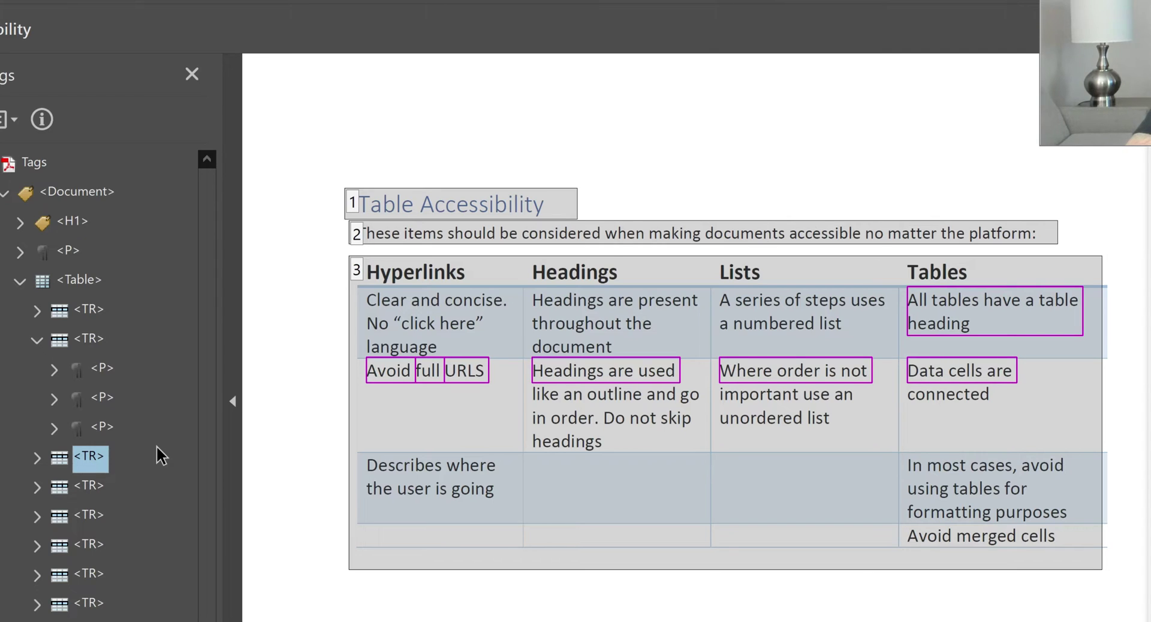
Move the "All tables have a table heading" <P> tag from the third <TR> to the end of the second <TR>
key(Right)
key(Down)
key(Up)
key(Up)
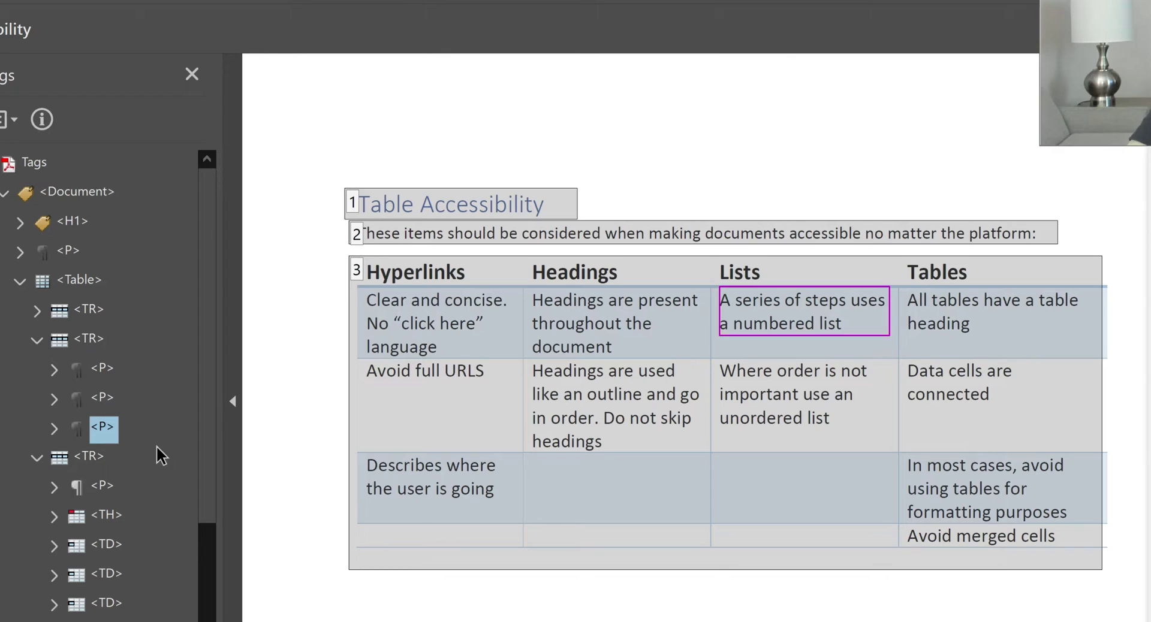
key(ctrl+v)
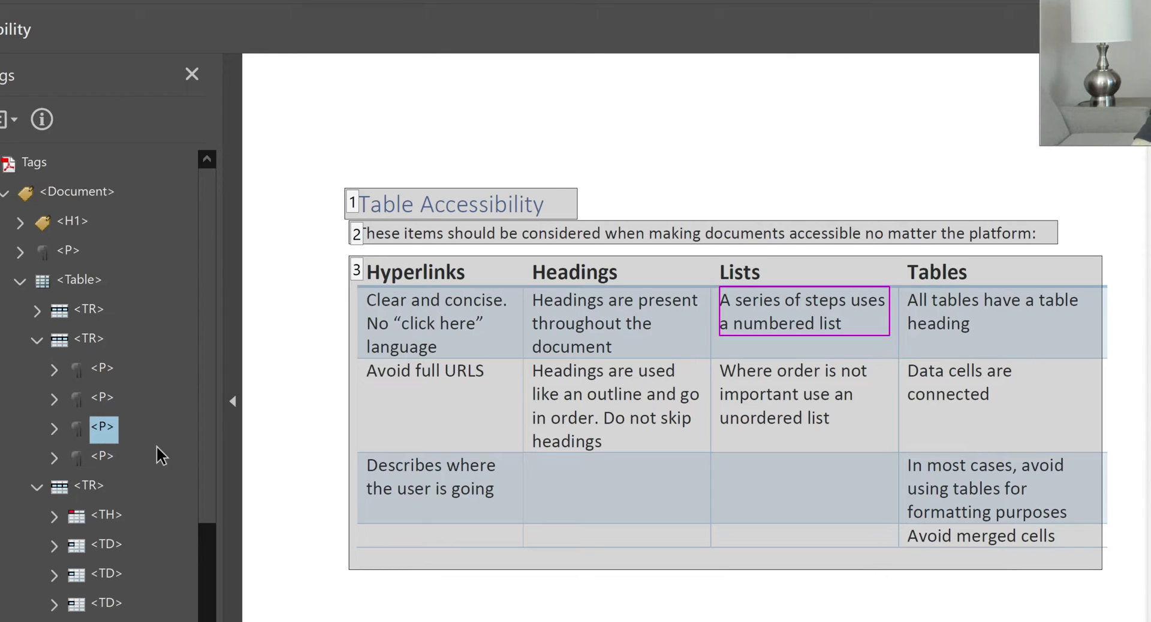
Expand the header <TR> and compare its <TH> tags with the <P> tags in the second row
key(Up)
key(Up)
key(Up)
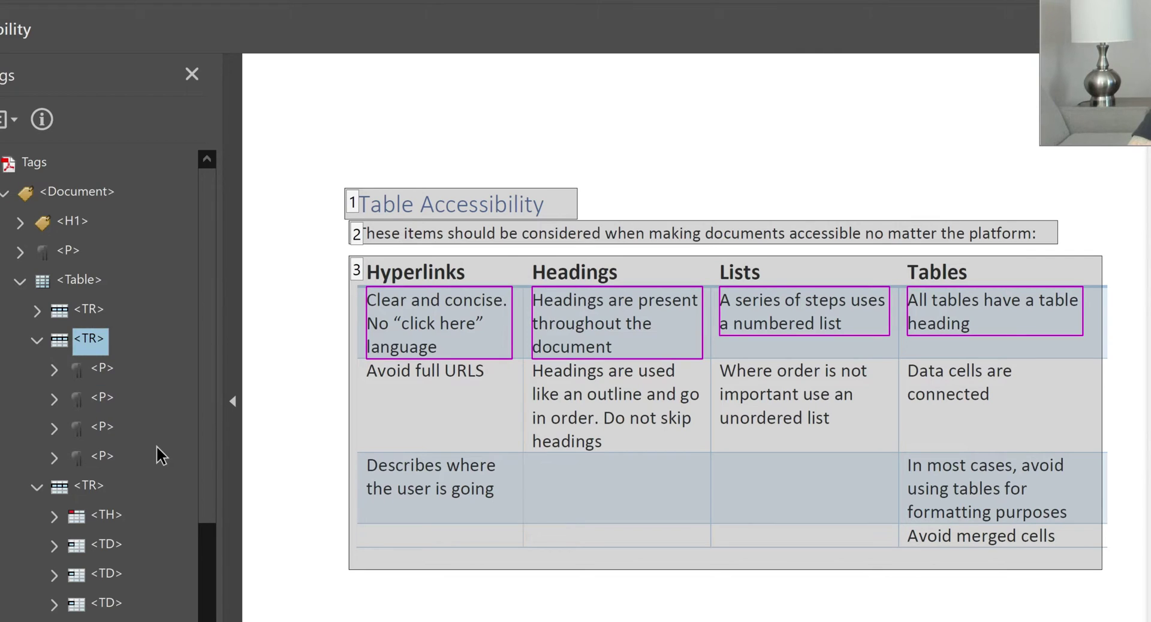
key(Up)
key(Right)
key(Down)
key(Up)
key(Down)
key(Down)
key(Down)
key(Down)
key(Down)
key(Down)
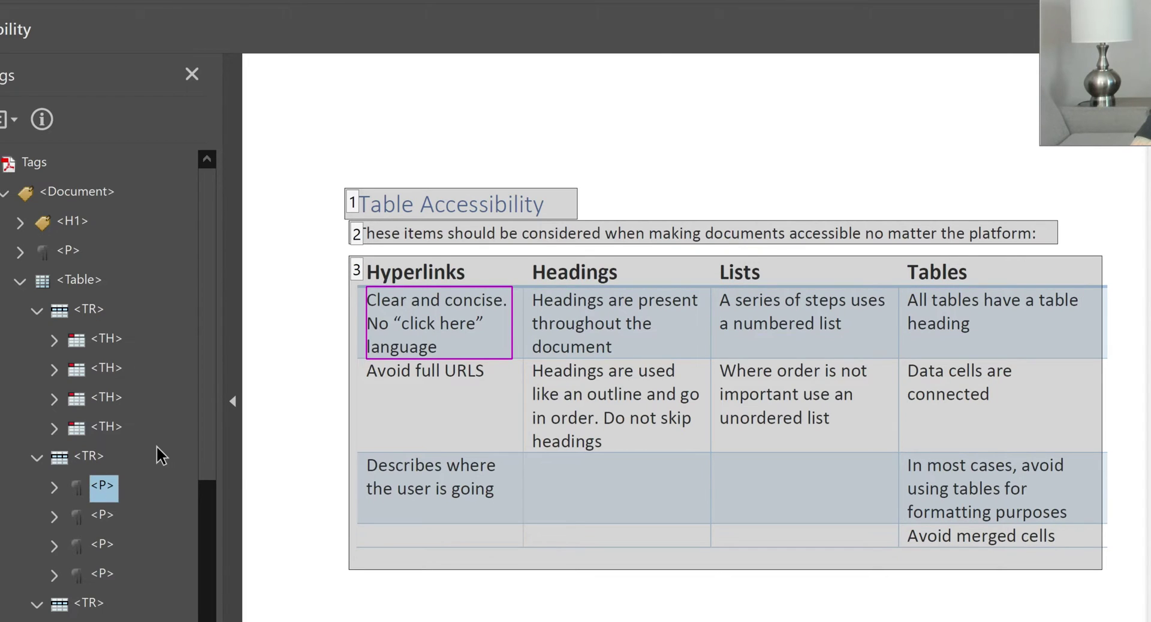
Review the second row's <P> tags one by one against the highlighted cell text on the page
key(Down)
key(Down)
key(Down)
key(Up)
key(Up)
key(Up)
key(Down)
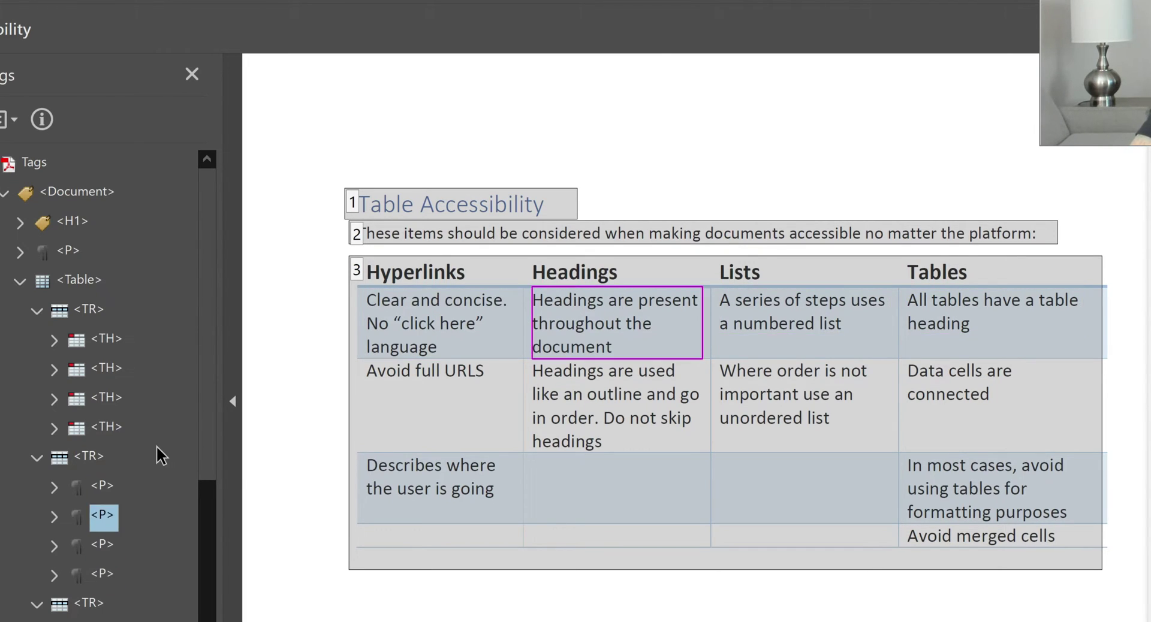
Change the type of all four <P> tags in the second <TR> to TD
key(Down)
key(Down)
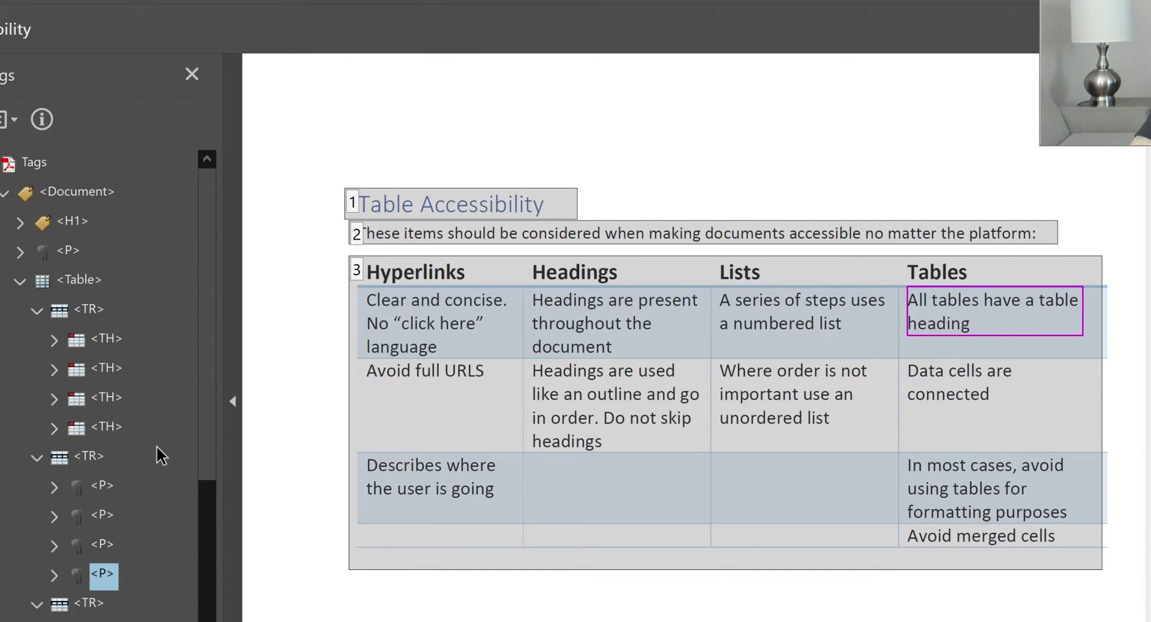
key(shift+Up)
key(shift+Up)
key(shift+Up)
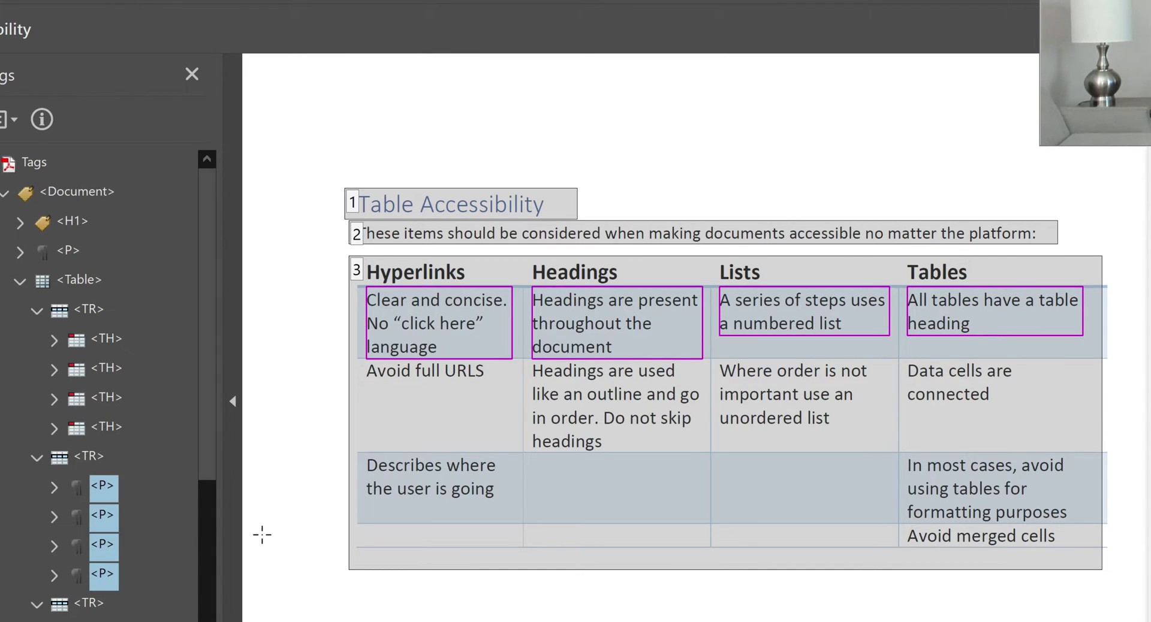
right_click(114, 489)
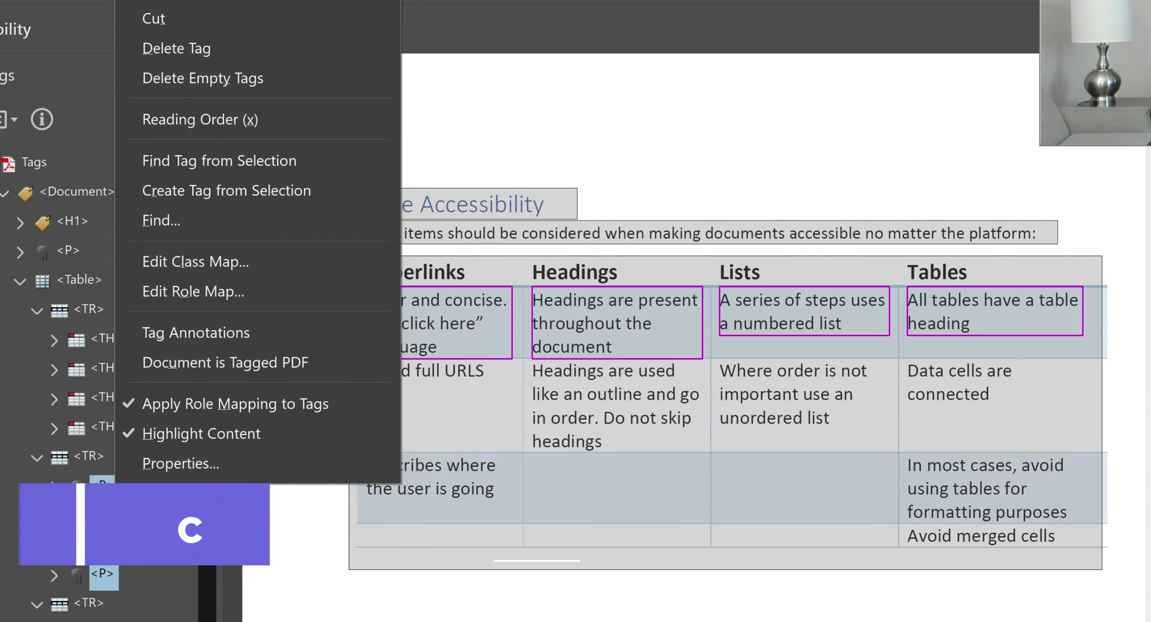
click(172, 462)
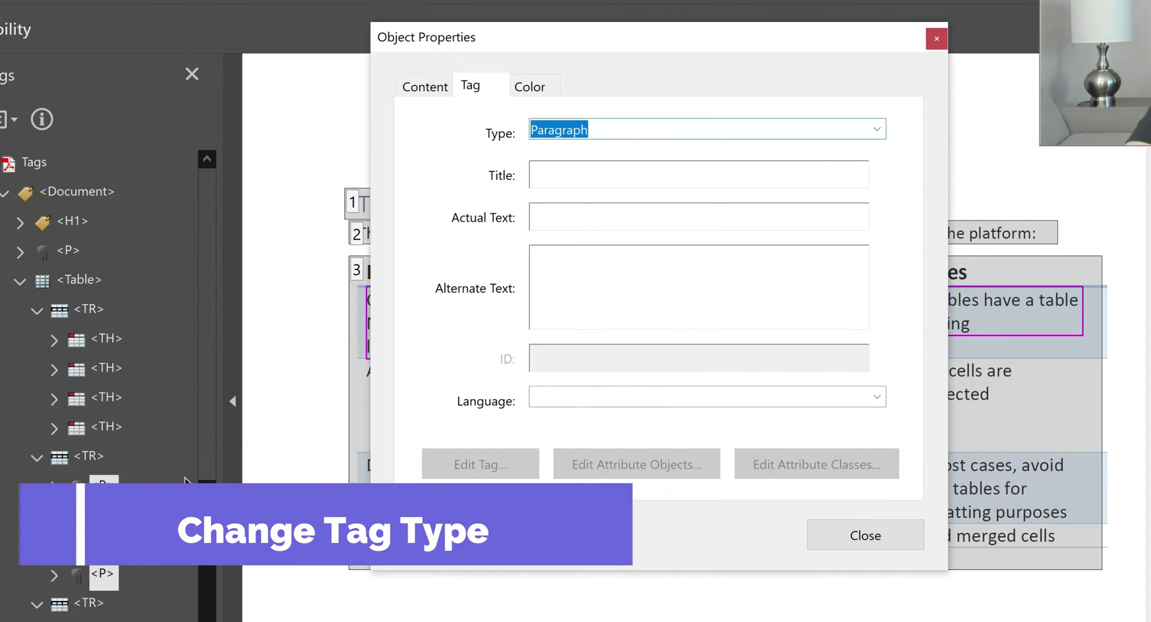
text(TD)
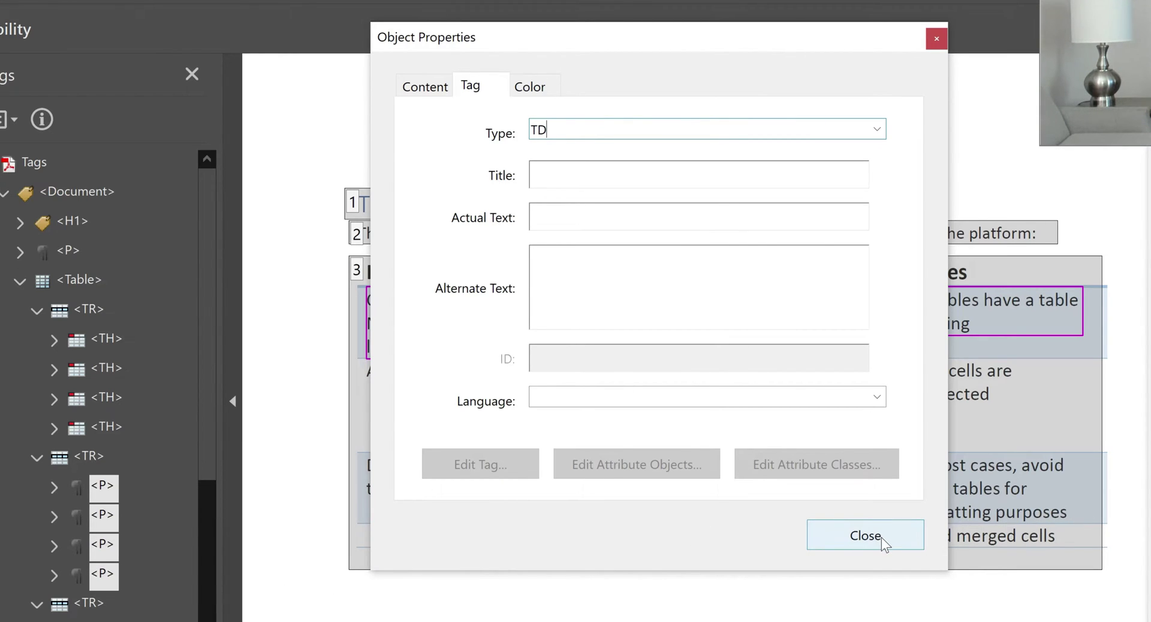
click(865, 535)
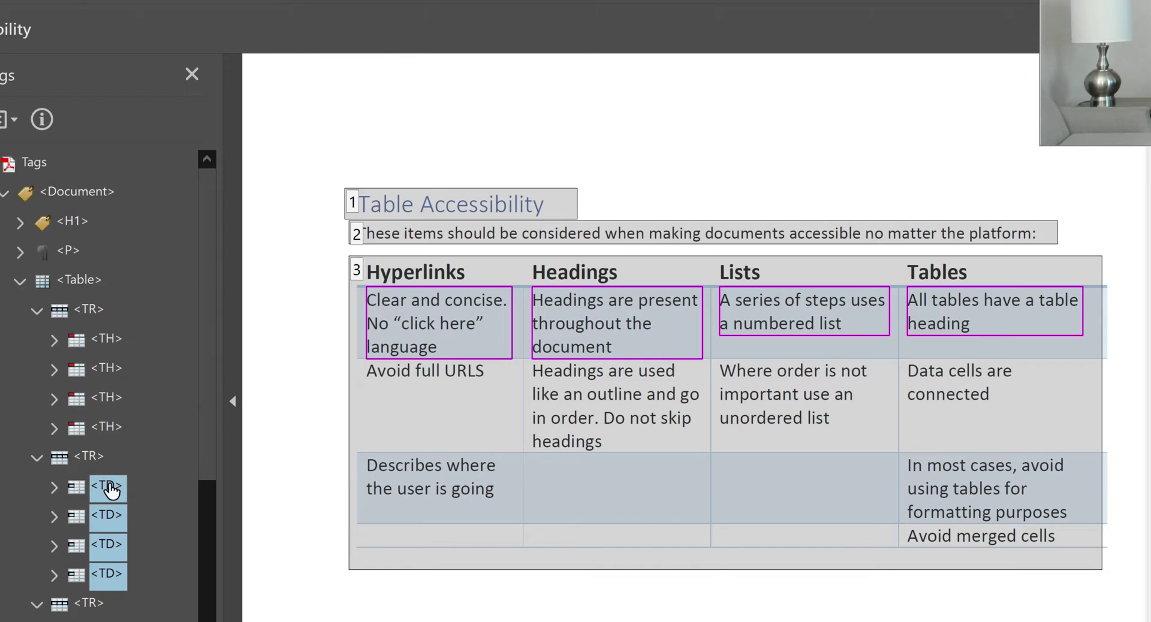
Collapse the header <TR> and the second <TR> in the tag tree
key(Up)
key(Up)
key(Up)
key(Up)
key(Up)
key(Up)
key(Left)
key(Down)
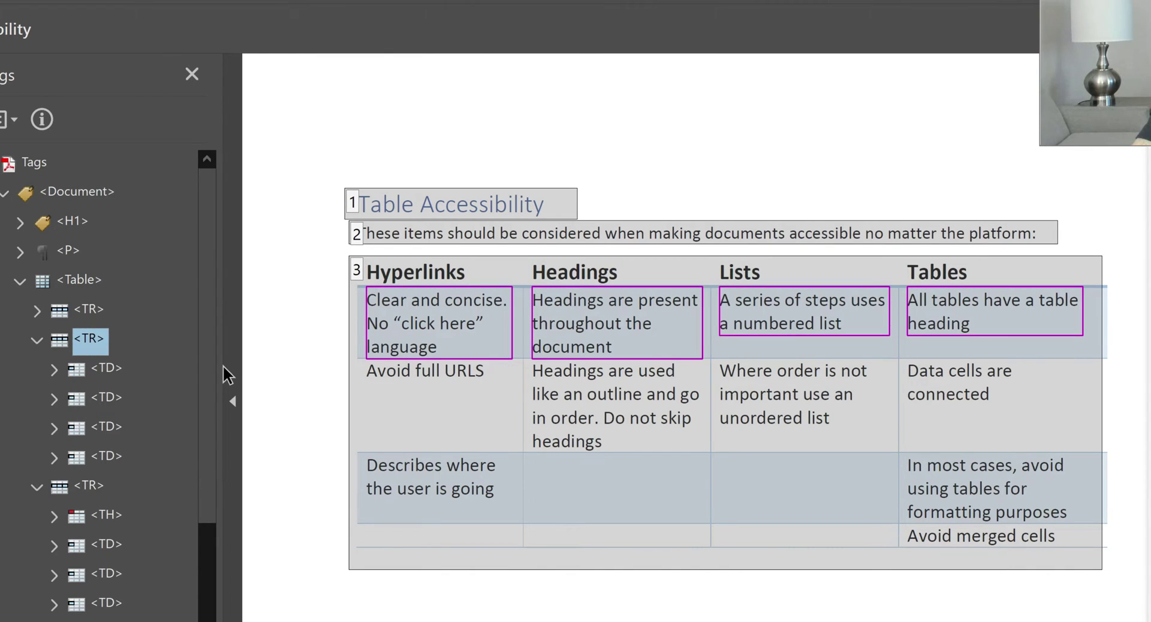
key(Left)
Review the third <TR>'s <TH> and <TD> tags one by one against the content they highlight on the page
key(Down)
key(Down)
key(Down)
key(Down)
key(Down)
key(Down)
key(Down)
key(Down)
key(Down)
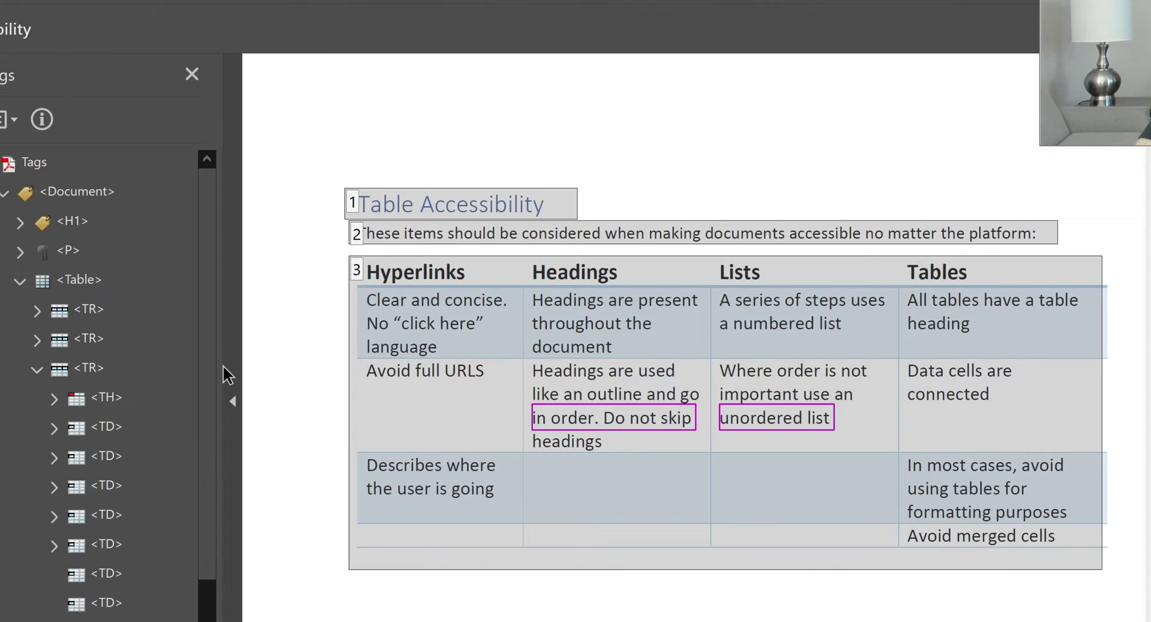
key(Down)
key(Down)
key(Down)
key(Up)
key(Up)
key(Up)
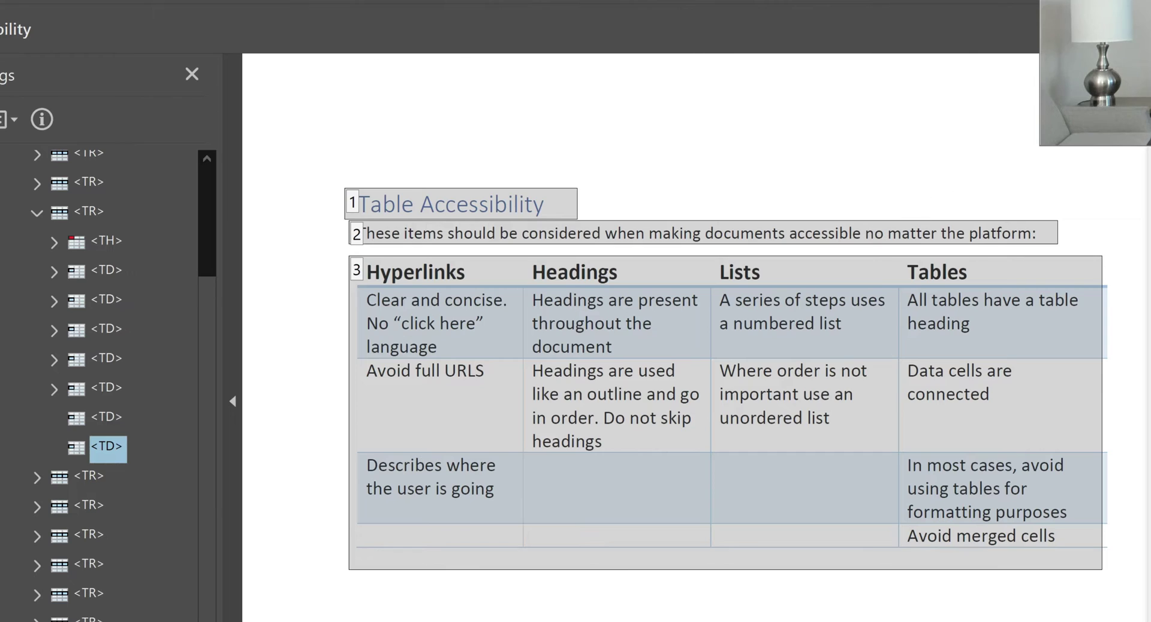
Select all the words of each cell in the "Avoid full URLS" row and retag each cell as its own paragraph
drag(354, 360, 525, 429)
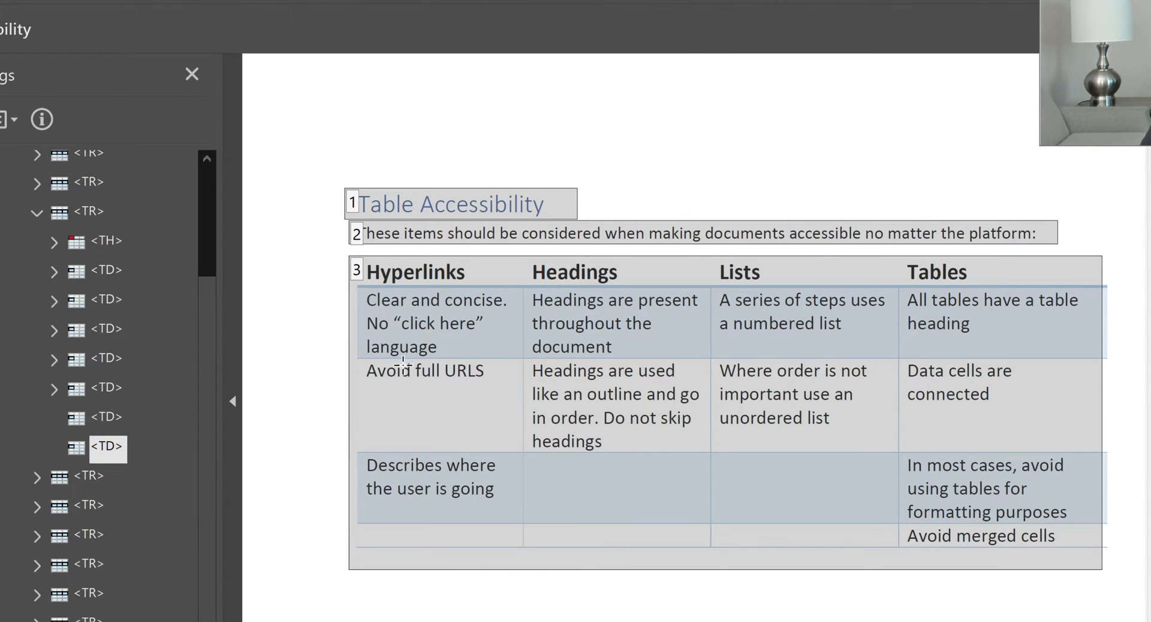
drag(354, 355, 526, 436)
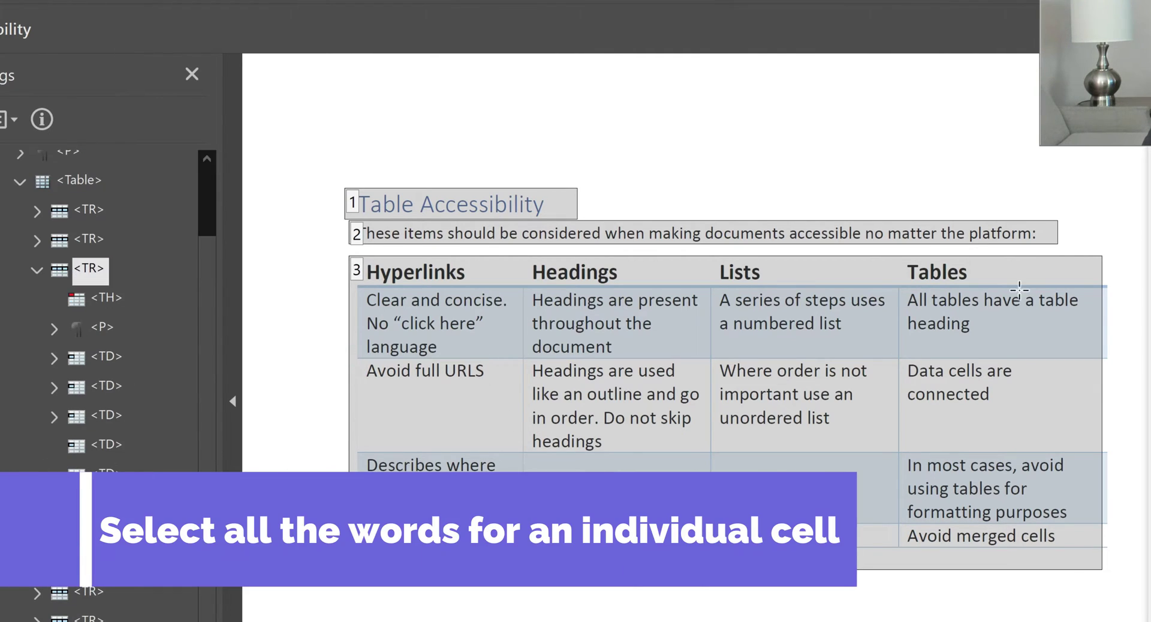
drag(517, 356, 709, 458)
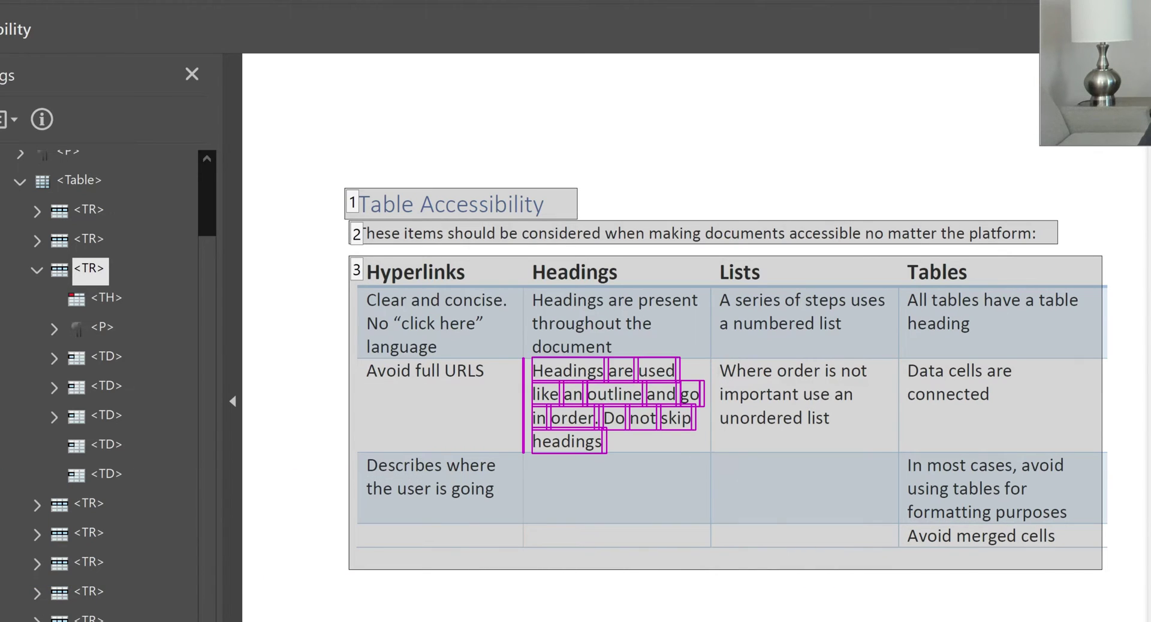
drag(713, 358, 899, 453)
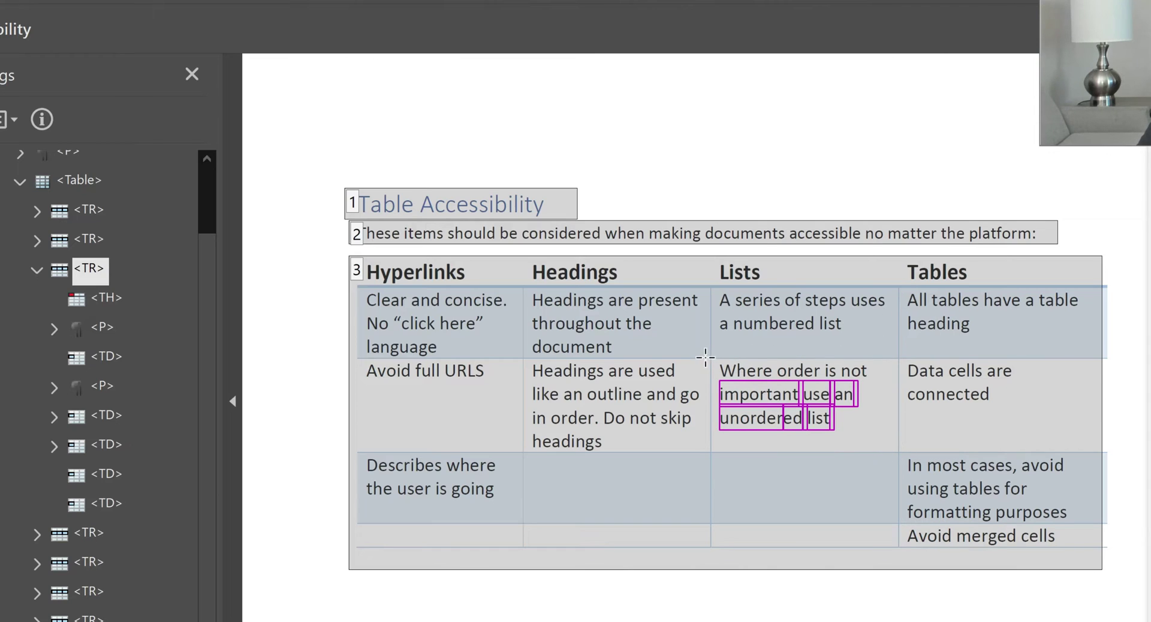
drag(707, 347, 897, 430)
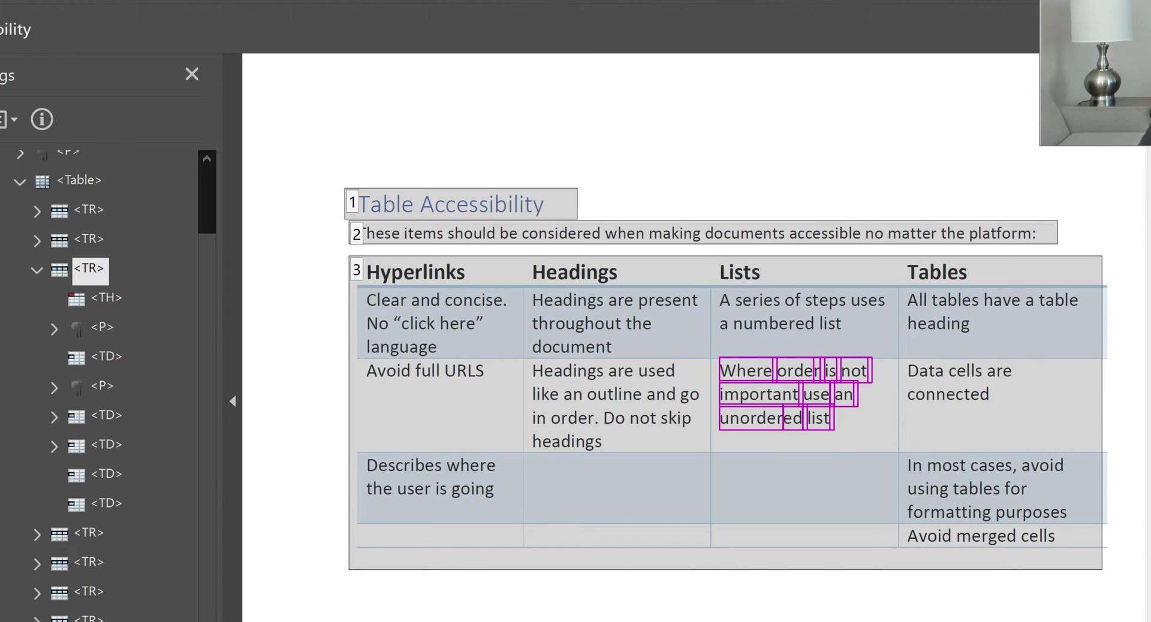
drag(894, 352, 1038, 418)
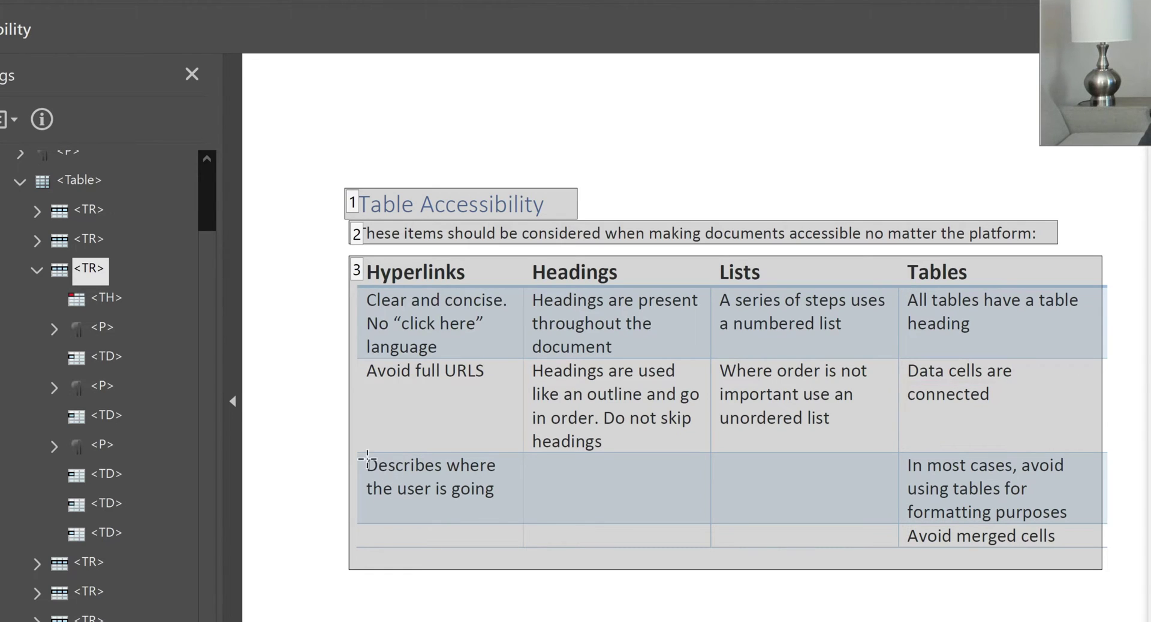
Retag "Describes where the user is going", "In most cases, avoid using tables for formatting purposes" and "Avoid merged cells" as separate paragraphs
drag(354, 446, 506, 524)
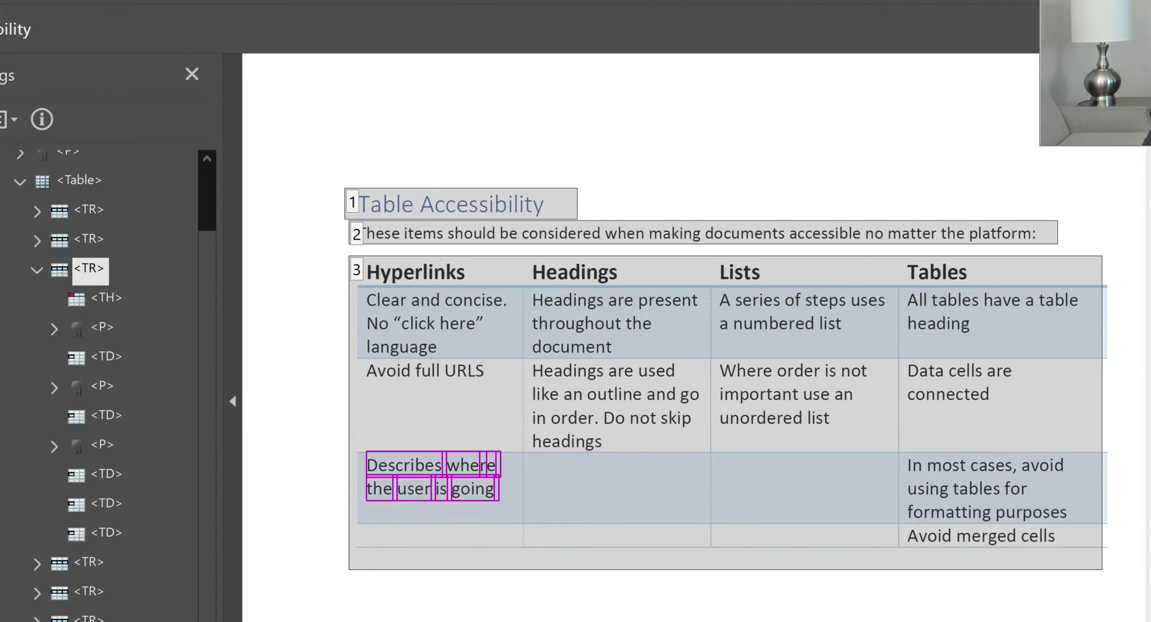
drag(900, 450, 1083, 527)
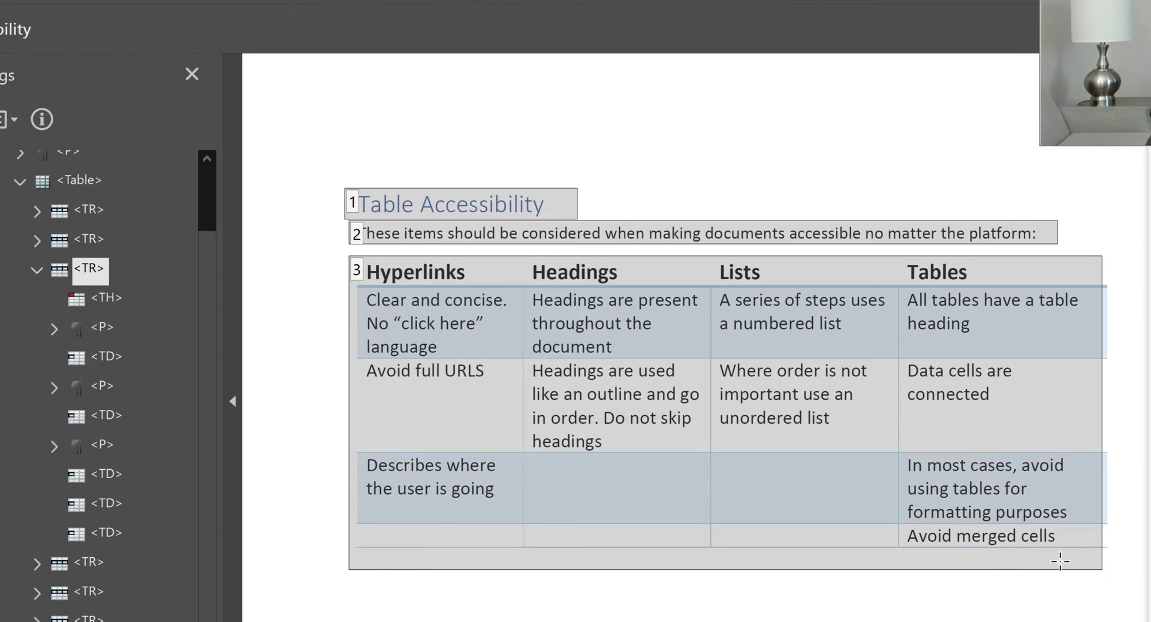
drag(1080, 551, 883, 516)
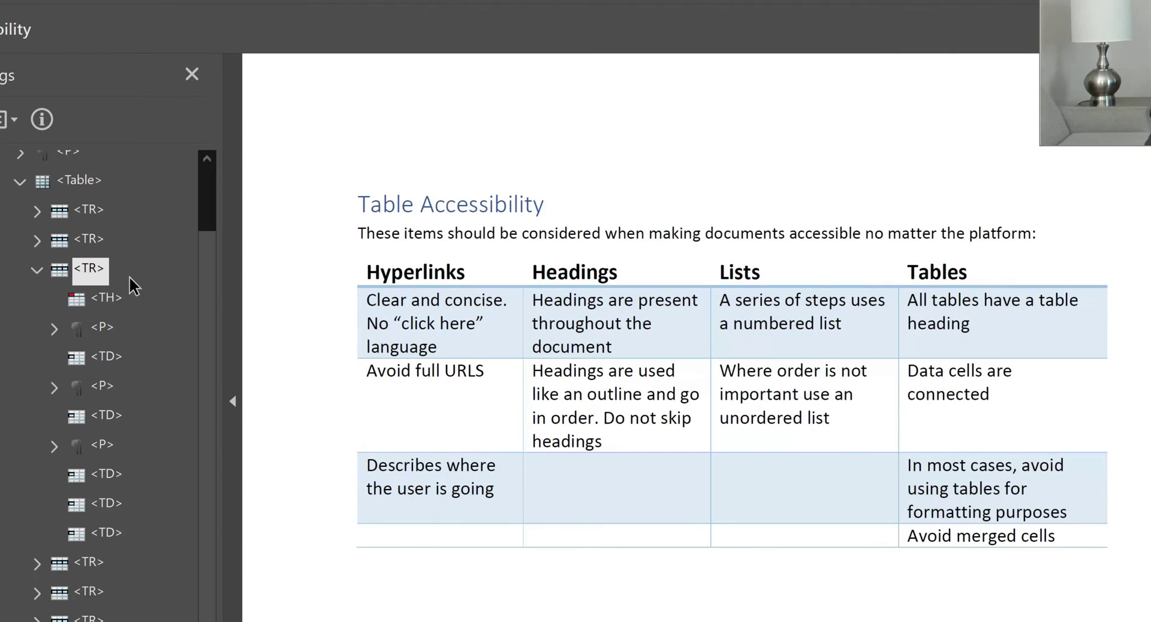
Delete the empty <TH> and <TD> tags from the third <TR>, keeping its <P> tags
click(126, 301)
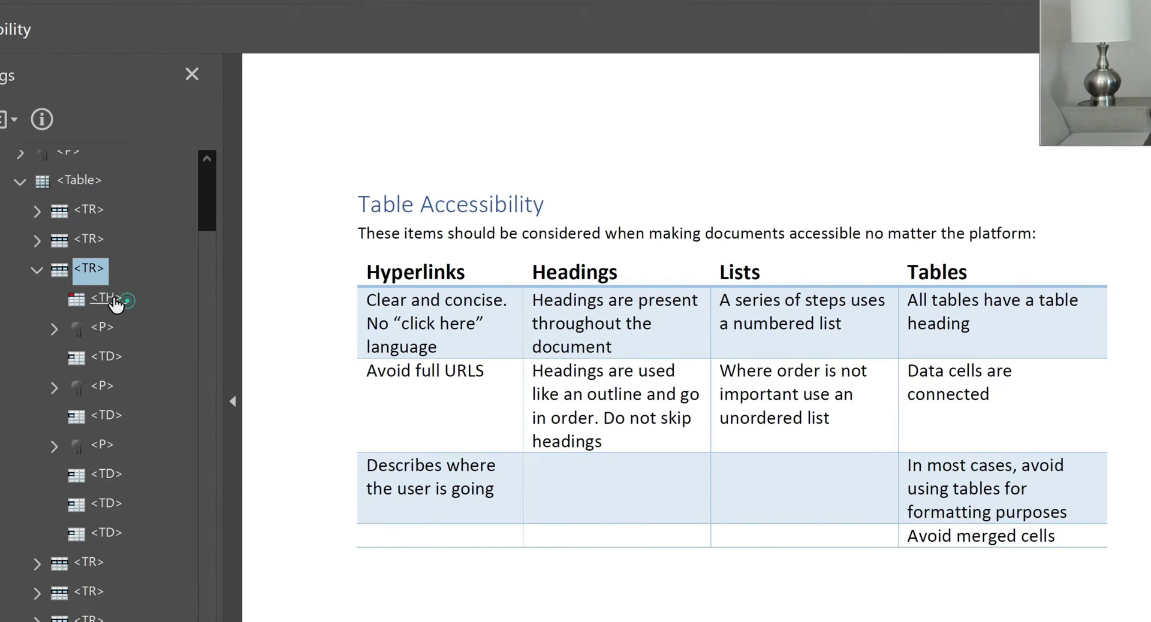
key(Delete)
click(103, 348)
key(Delete)
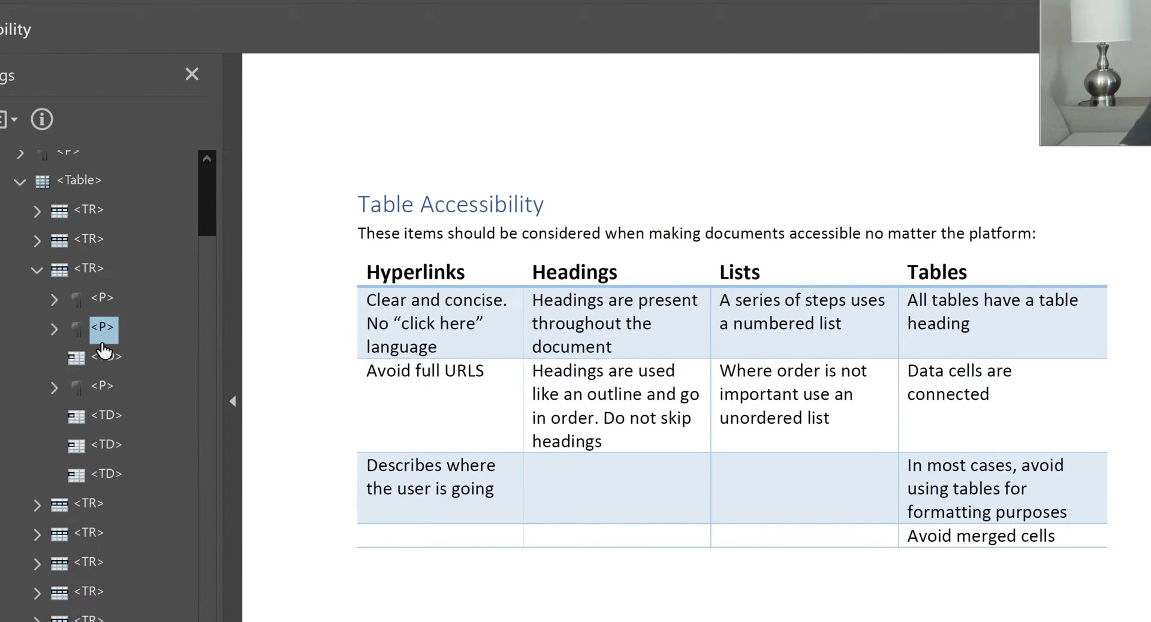
click(103, 350)
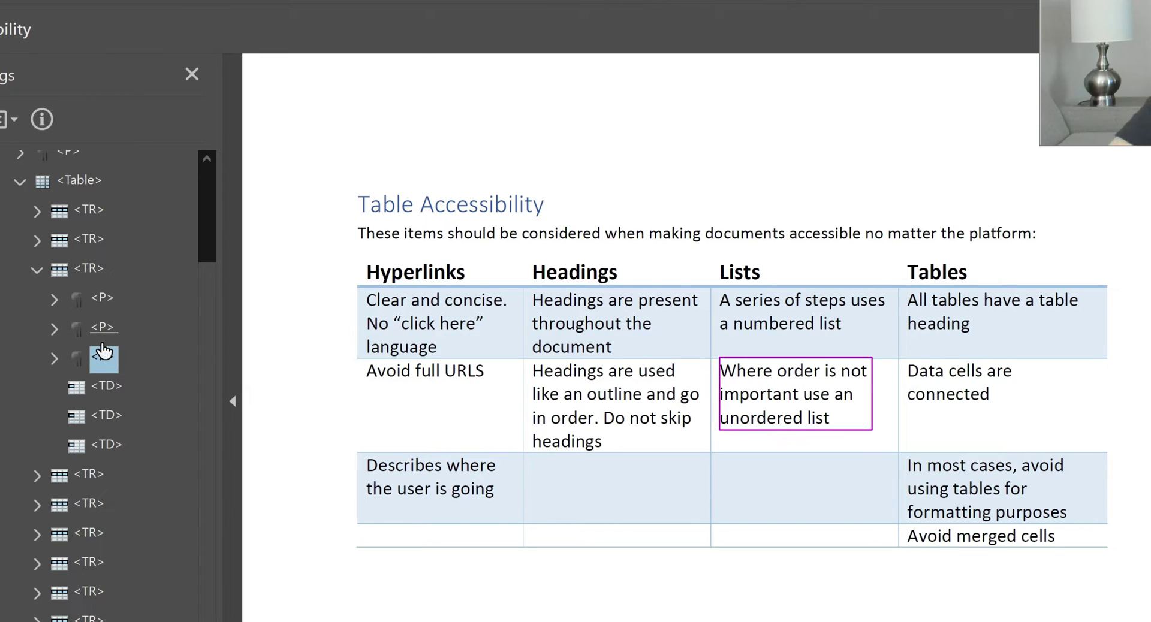
key(Delete)
key(Delete)
key(Delete)
key(Delete)
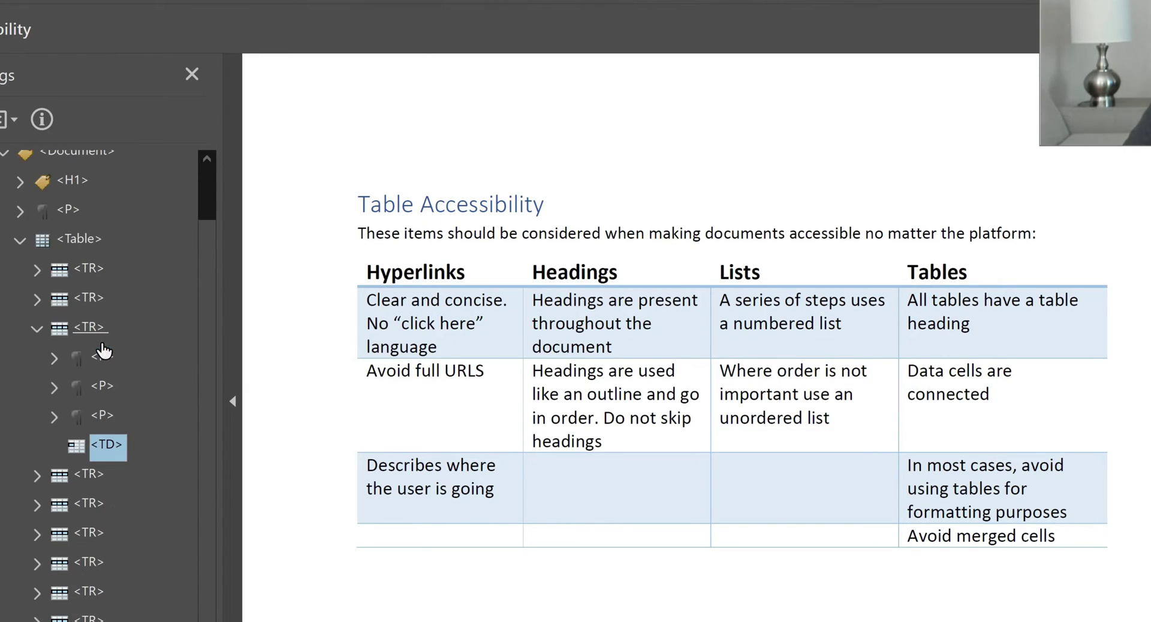
Expand the fourth <TR> to examine its <TH> and <TD> tags, and collapse it again
click(103, 350)
key(Down)
key(Down)
key(Down)
key(Down)
key(Right)
key(Right)
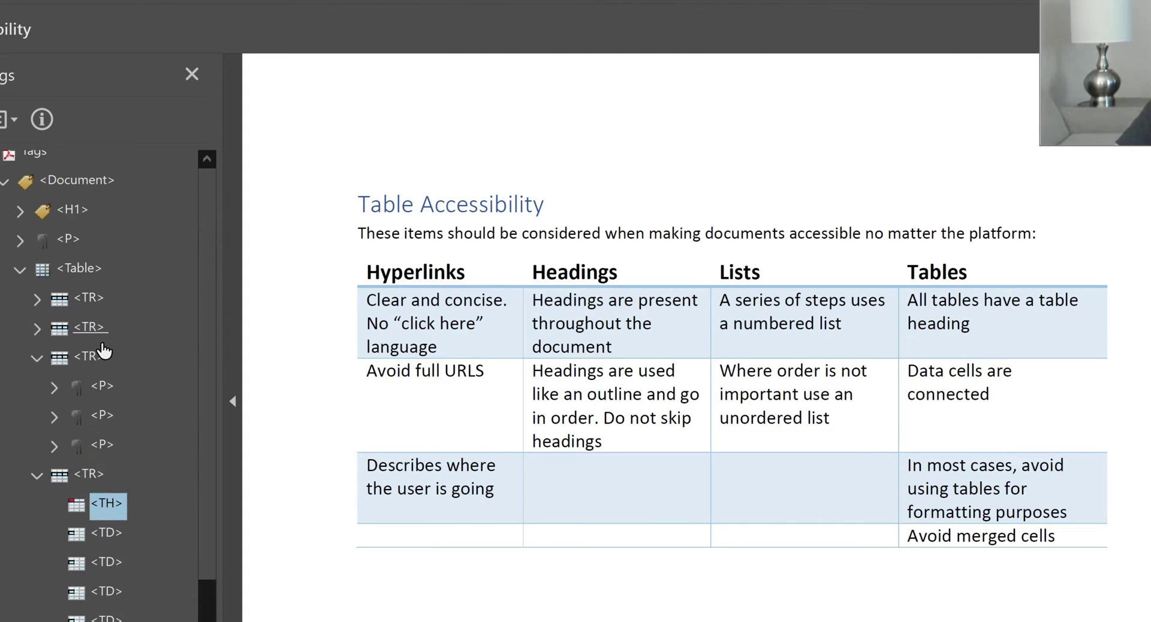
key(Left)
key(Left)
scroll(104, 350, up, 1)
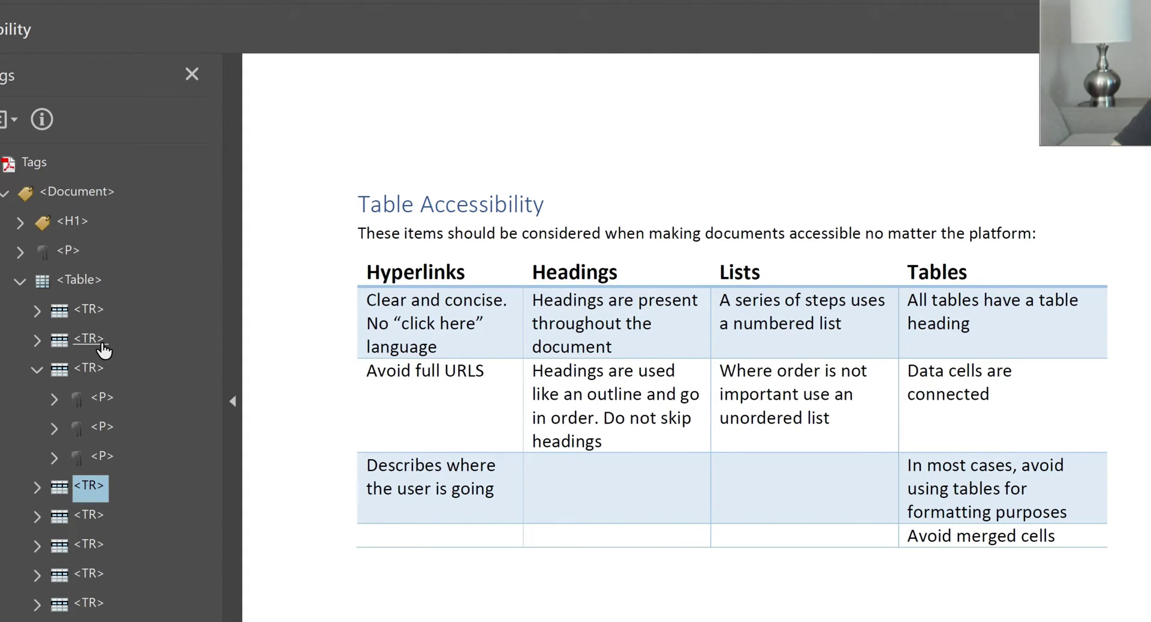
Move the "Data cells are connected" <P> tag from the fourth <TR> to the end of the third <TR>
key(Right)
key(Down)
key(Down)
key(Up)
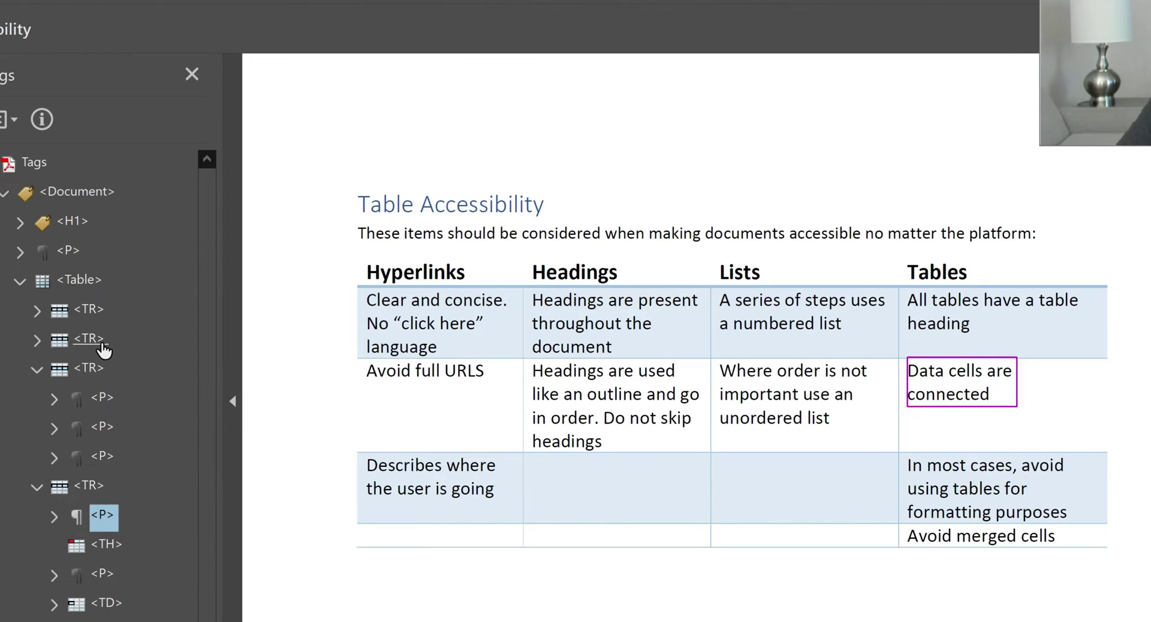
key(Up)
key(Up)
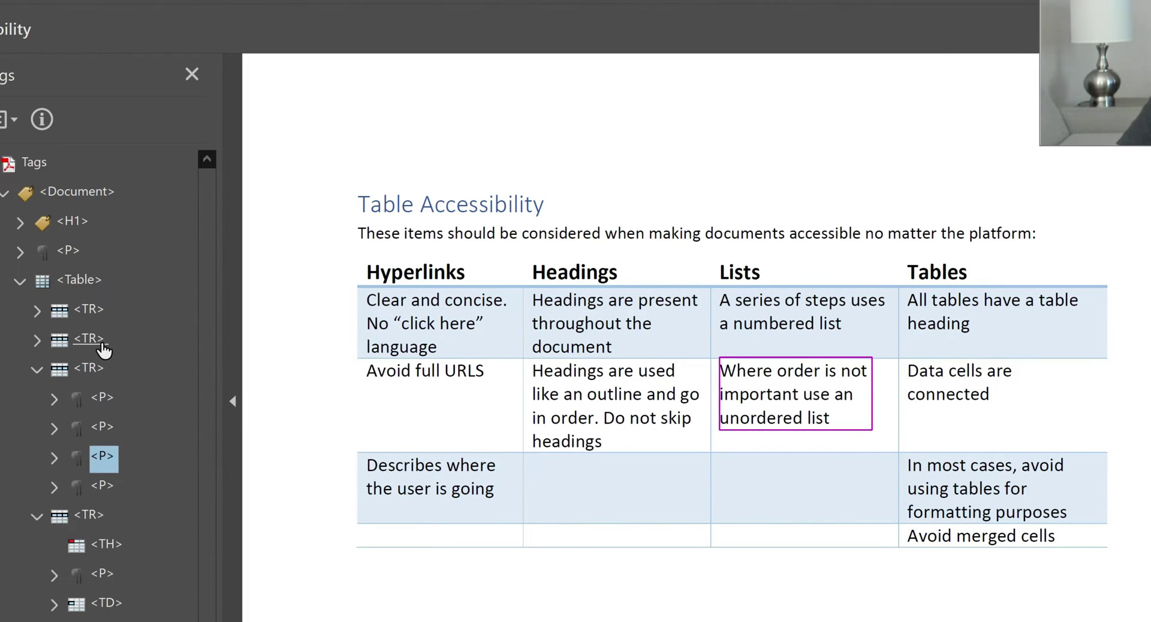
key(Up)
key(Down)
key(Down)
key(Down)
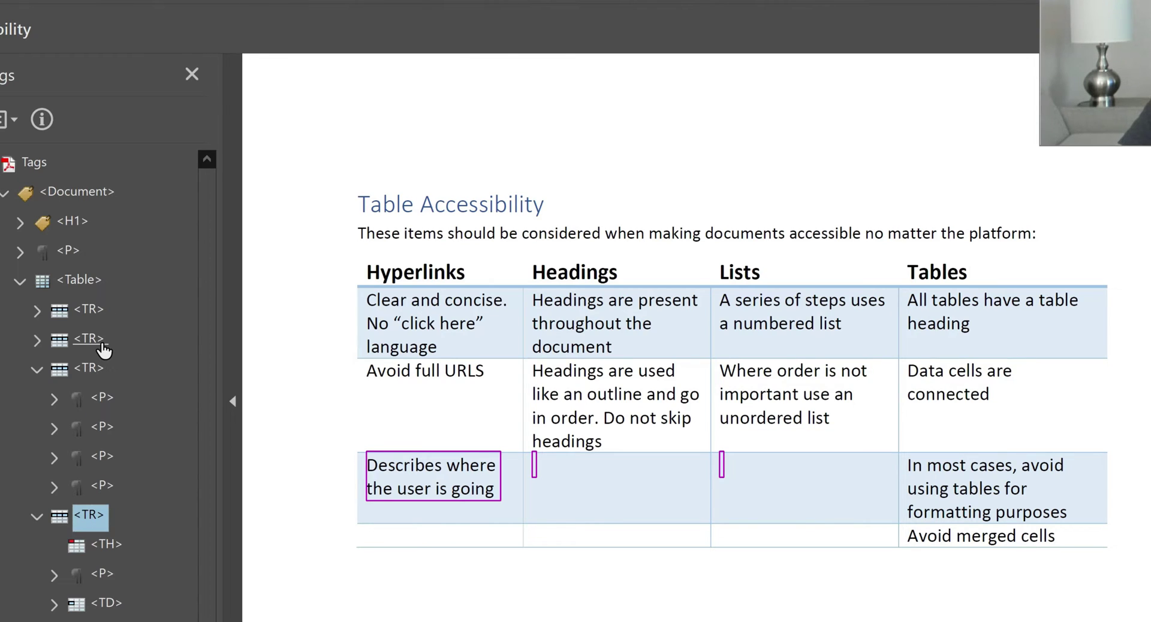
Delete the empty <TH> from the fourth <TR> and check its remaining tags against the highlighted cells
key(Down)
key(Down)
key(Down)
key(Up)
key(Up)
key(Down)
key(Down)
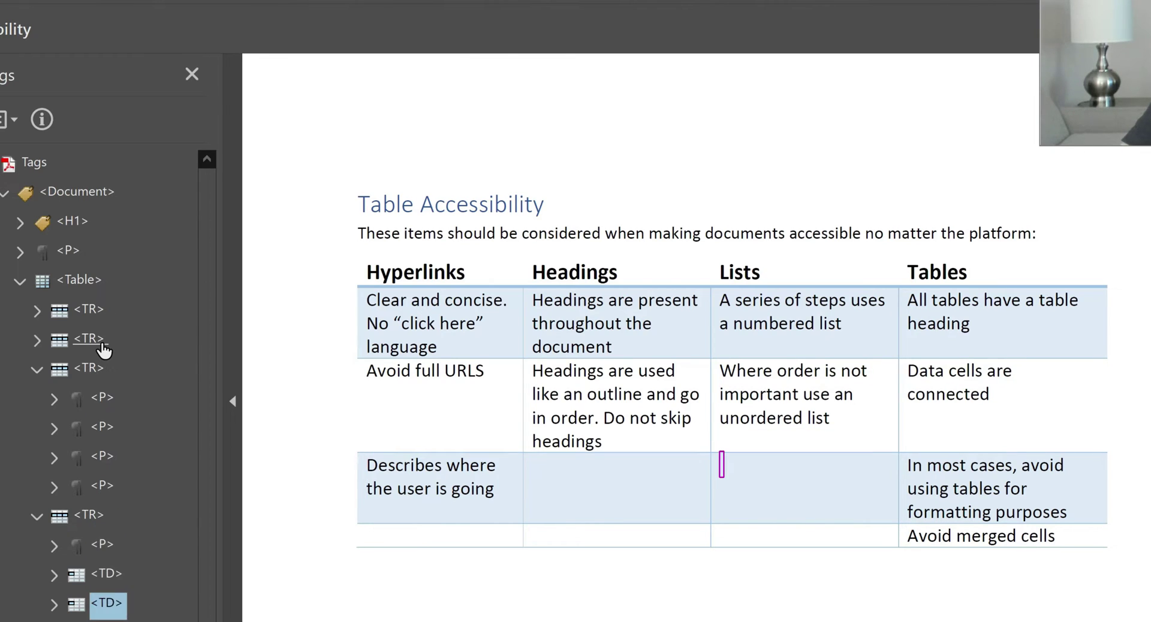
key(Up)
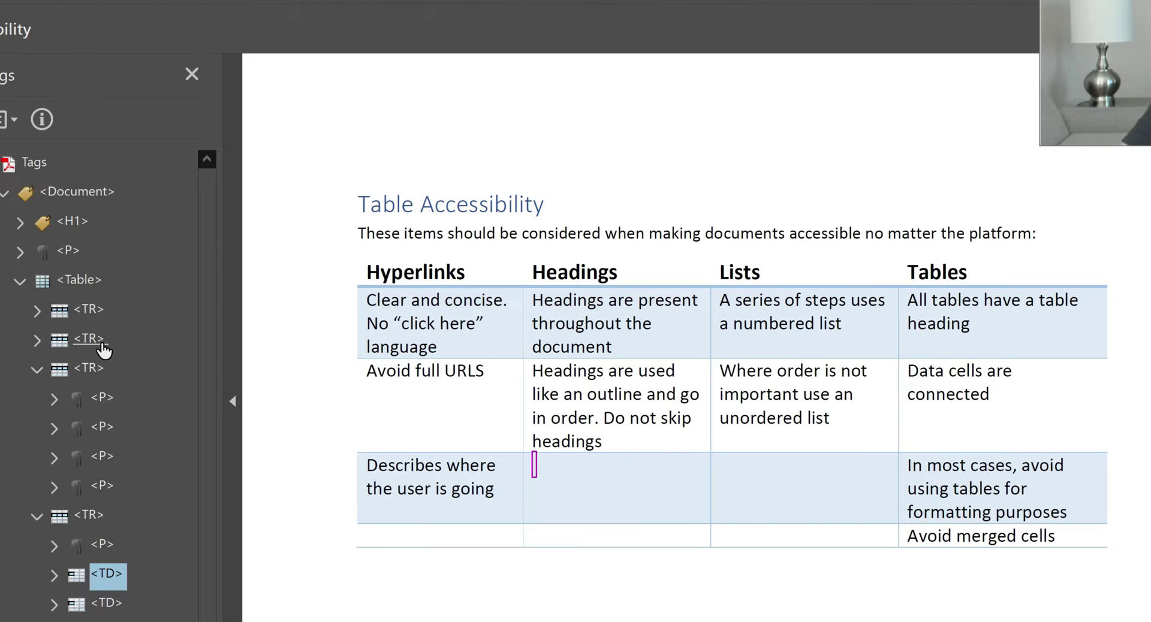
key(Down)
key(Down)
key(Up)
key(Up)
Collapse the third and fourth <TR> tags and remove the leftover <TR> below them that holds a <TH> and three <TD> tags
key(Left)
key(Left)
key(Up)
key(Left)
key(Left)
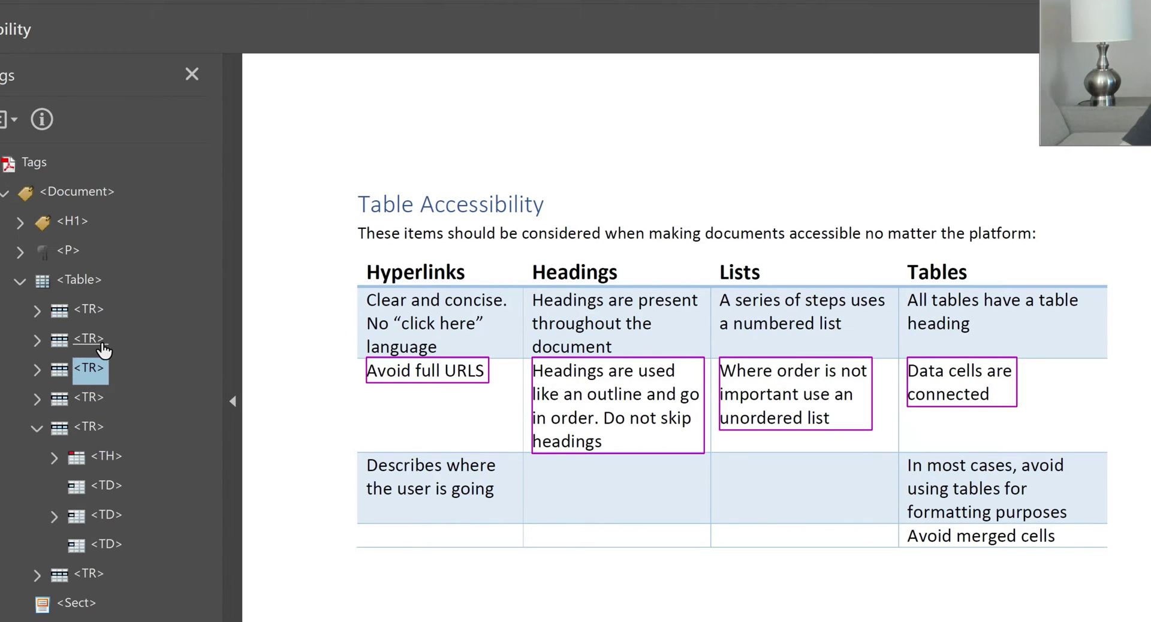
key(Down)
key(Down)
key(Left)
key(Up)
key(Up)
Change the third <TR>'s four <P> tags to Table Data Cell and select the first <P> tag in the fourth <TR>
key(Right)
key(Right)
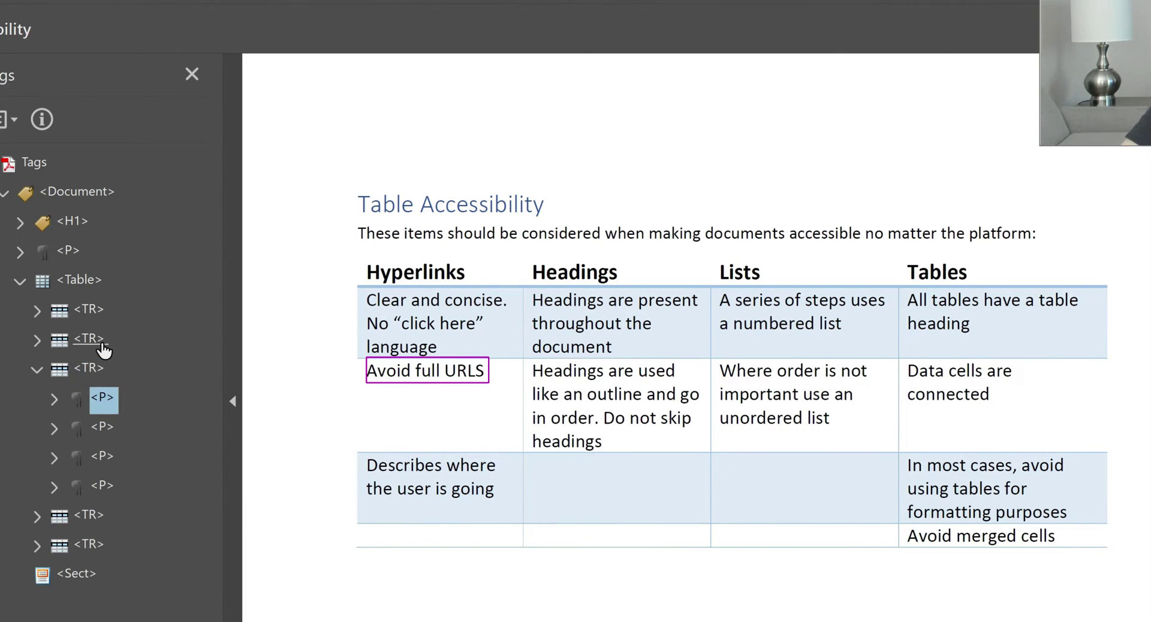
key(shift+Down)
key(shift+Down)
key(shift+Down)
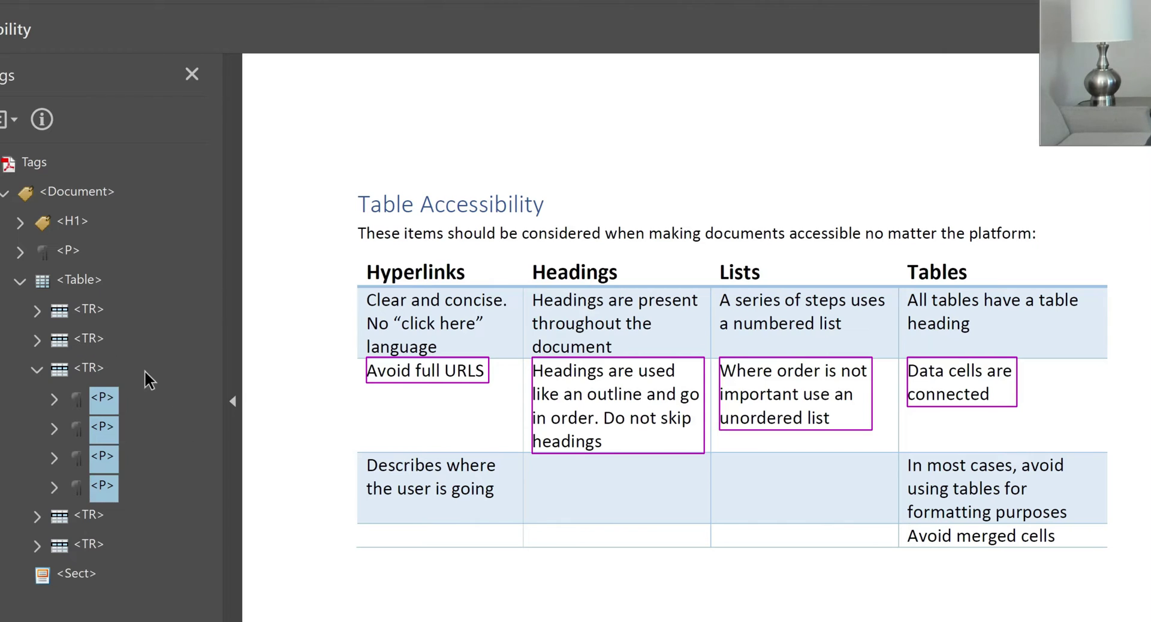
right_click(108, 402)
click(144, 618)
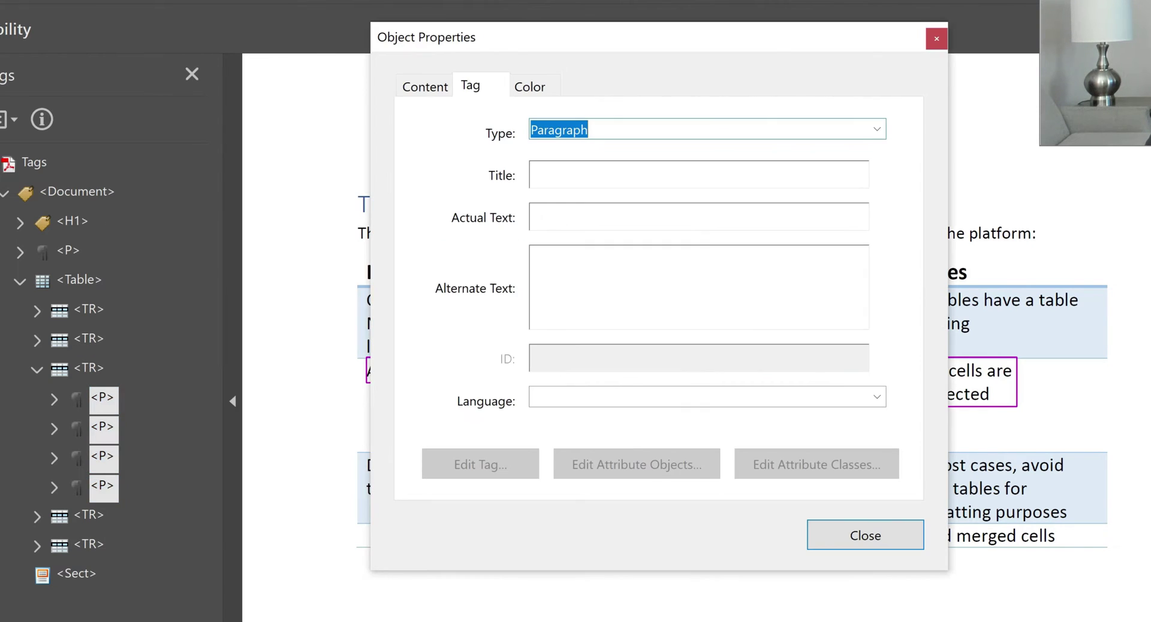
text(TD)
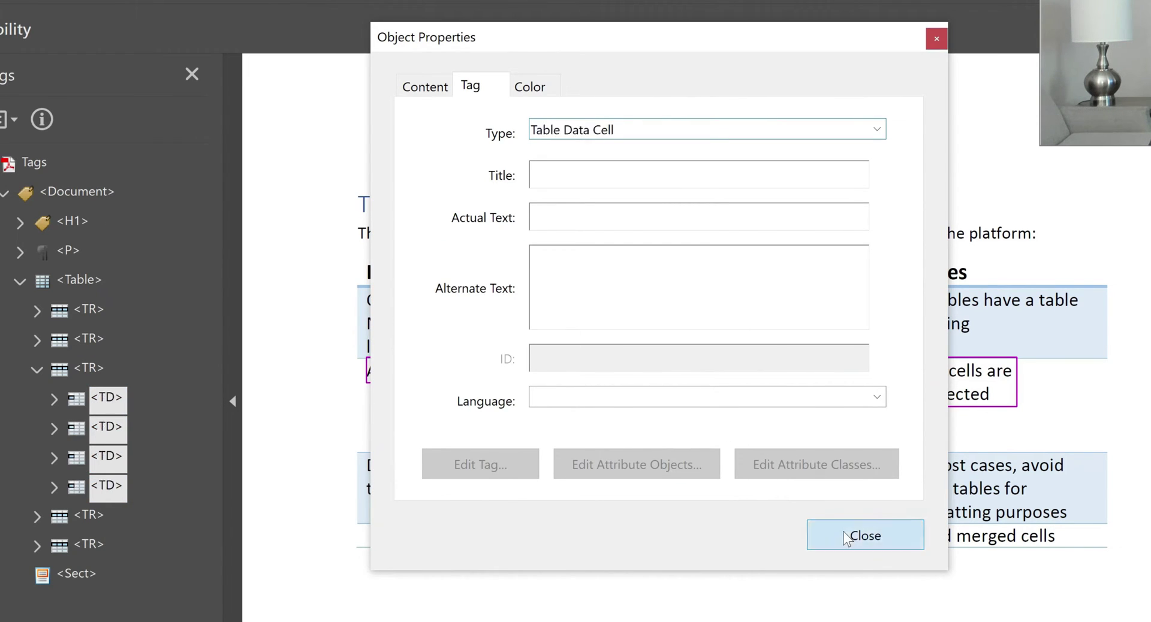
click(845, 537)
click(90, 426)
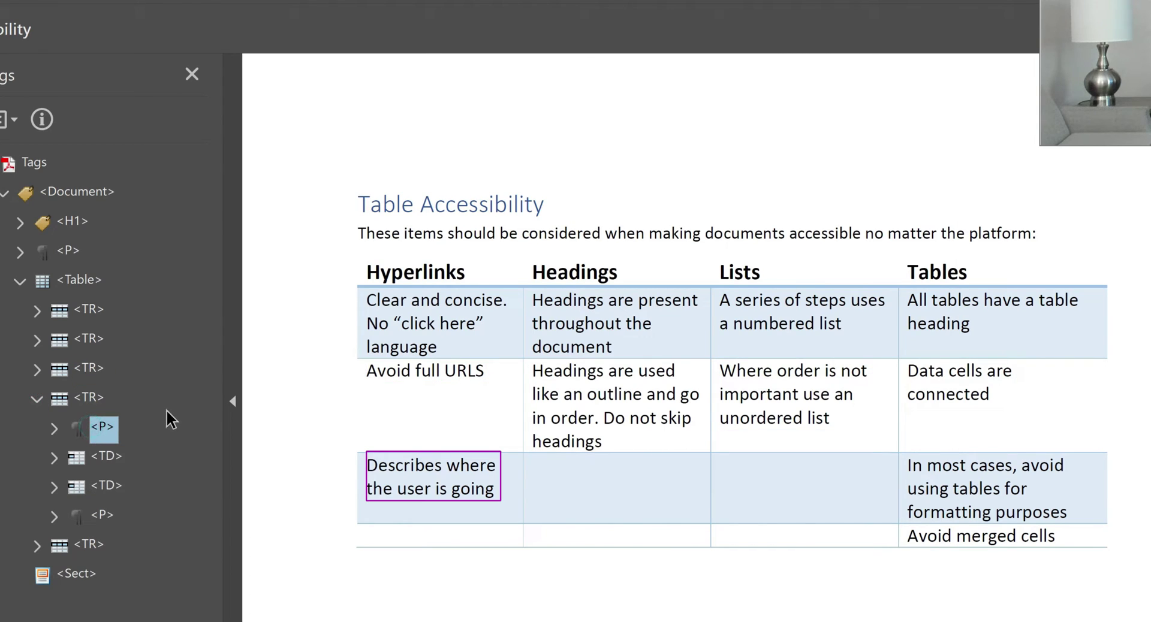
Change the fourth <TR>'s two remaining <P> tags to Table Data Cell and collapse that row
ctrl+click(102, 514)
right_click(109, 432)
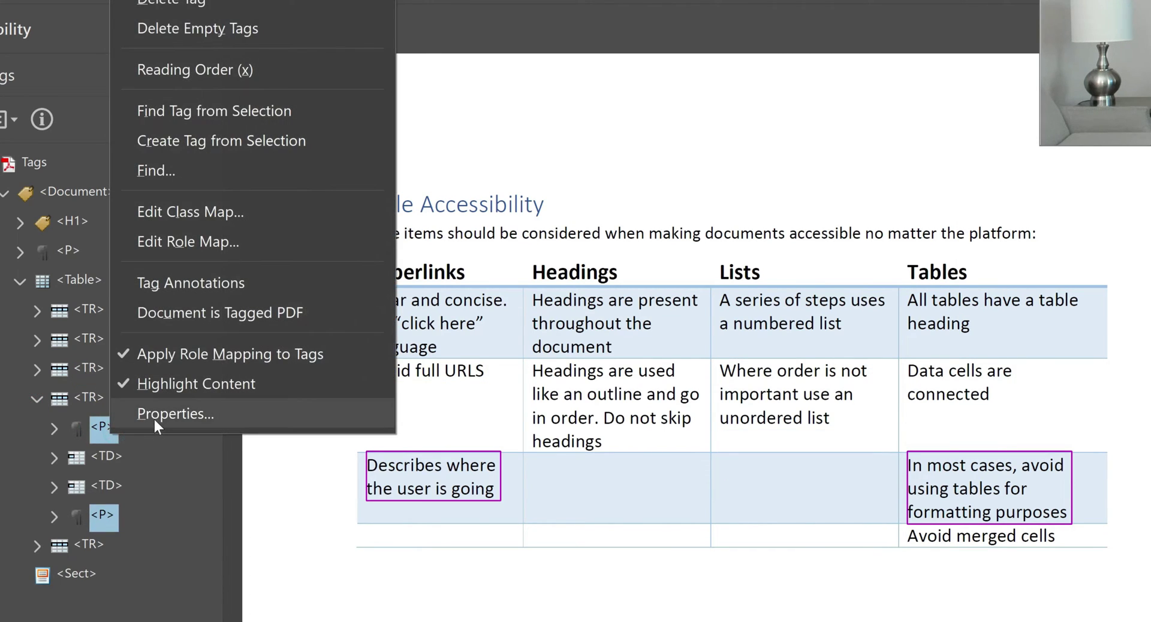
click(155, 416)
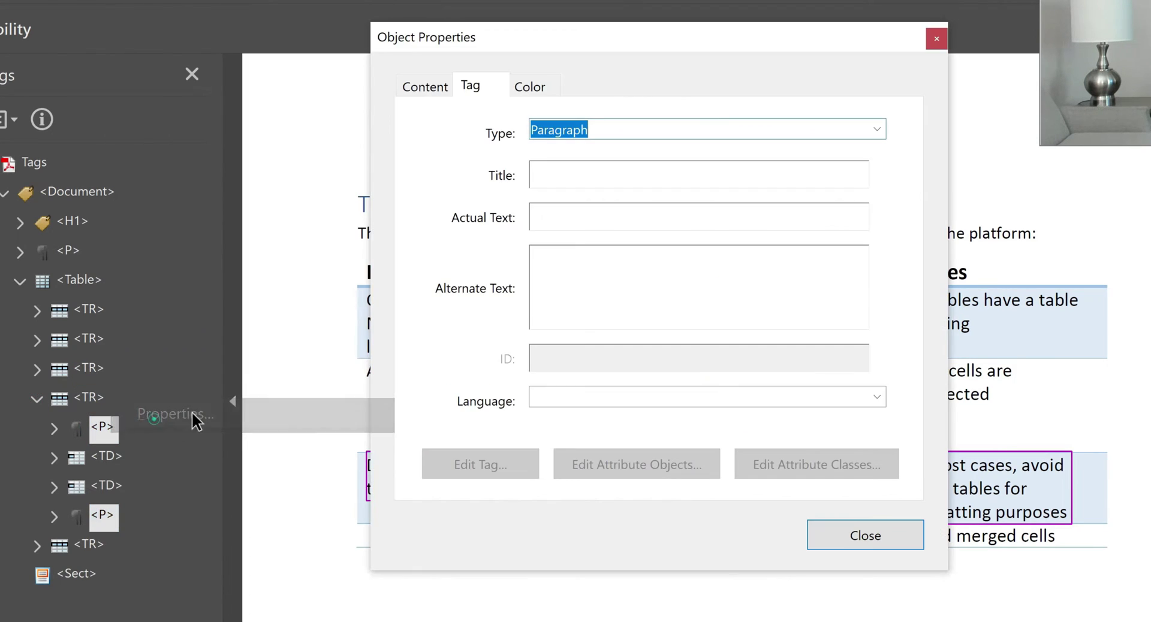
click(876, 130)
drag(879, 253, 878, 279)
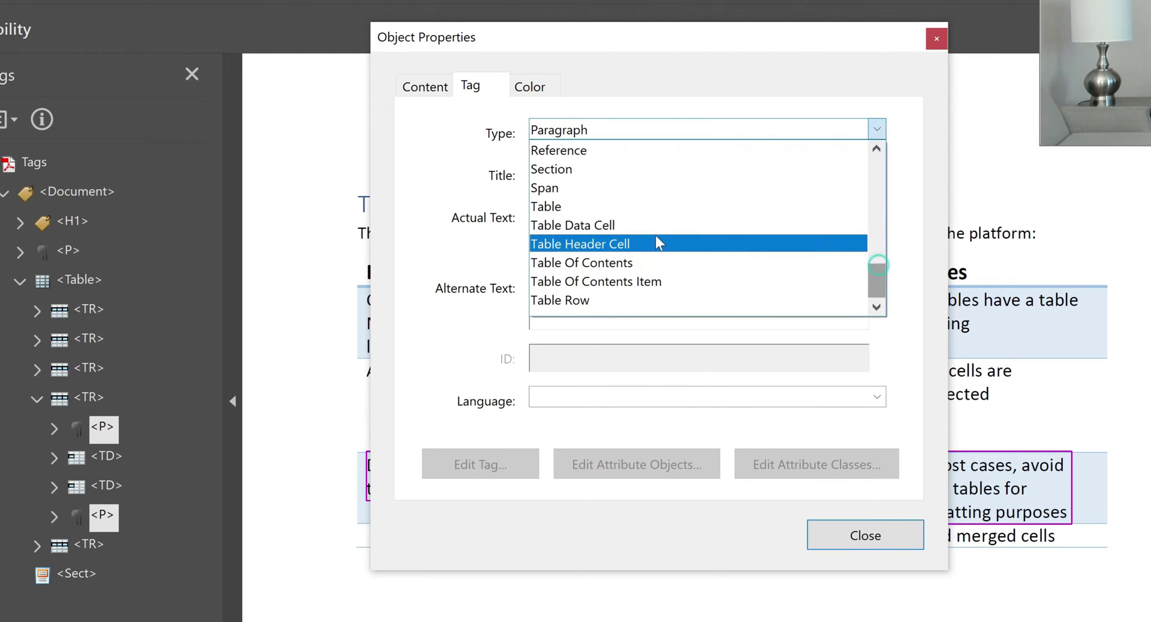
click(655, 226)
click(847, 530)
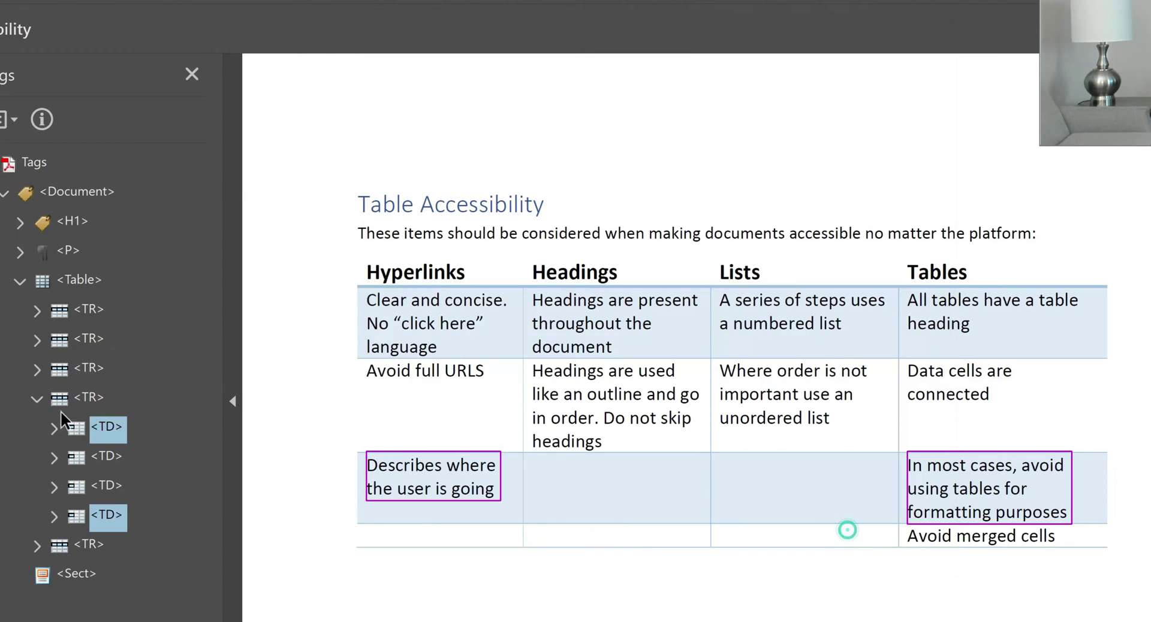
click(37, 398)
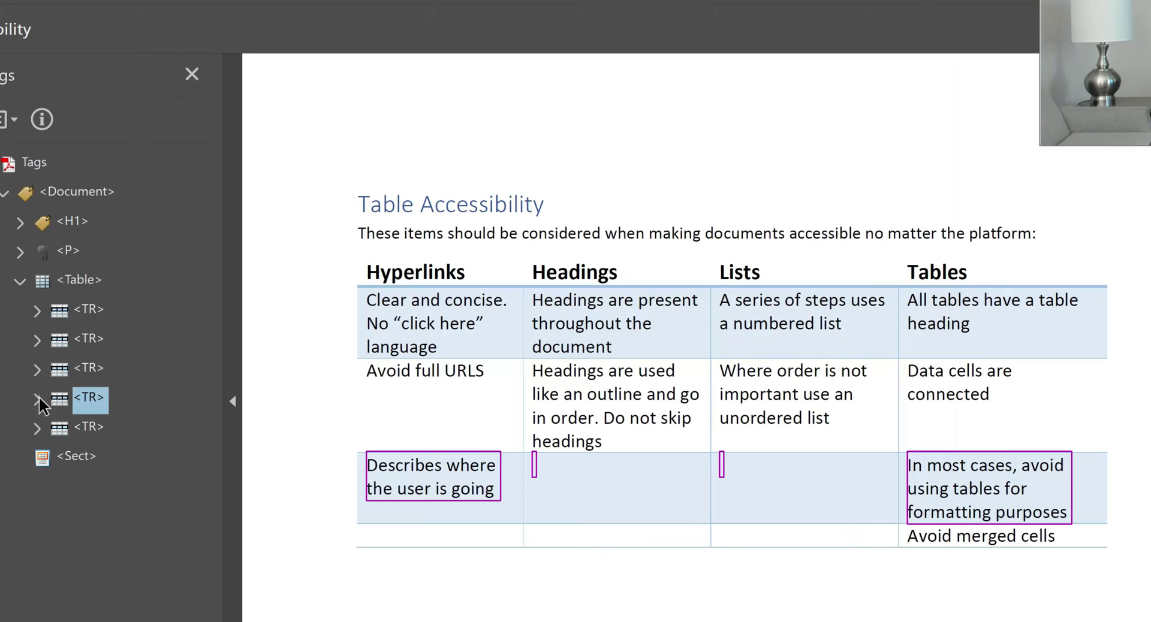
Expand the last <TR>, check its tags against the highlighted cells, and delete the extra empty <TD> just above the <P>
click(39, 428)
key(Down)
key(Down)
key(Down)
key(Down)
key(Up)
key(Up)
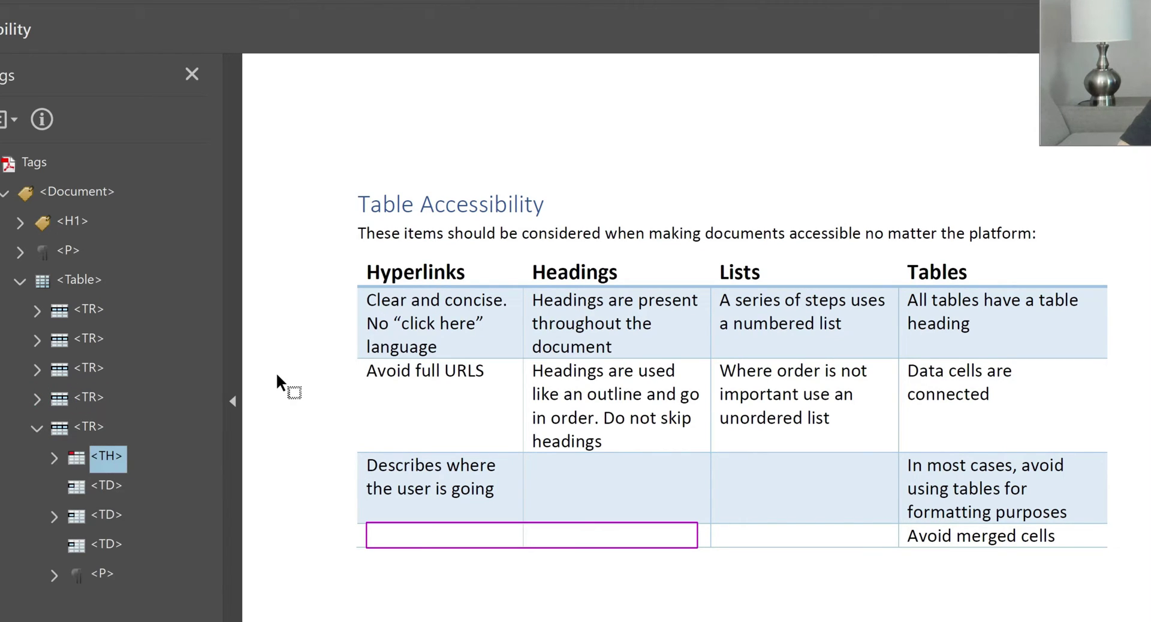
key(Right)
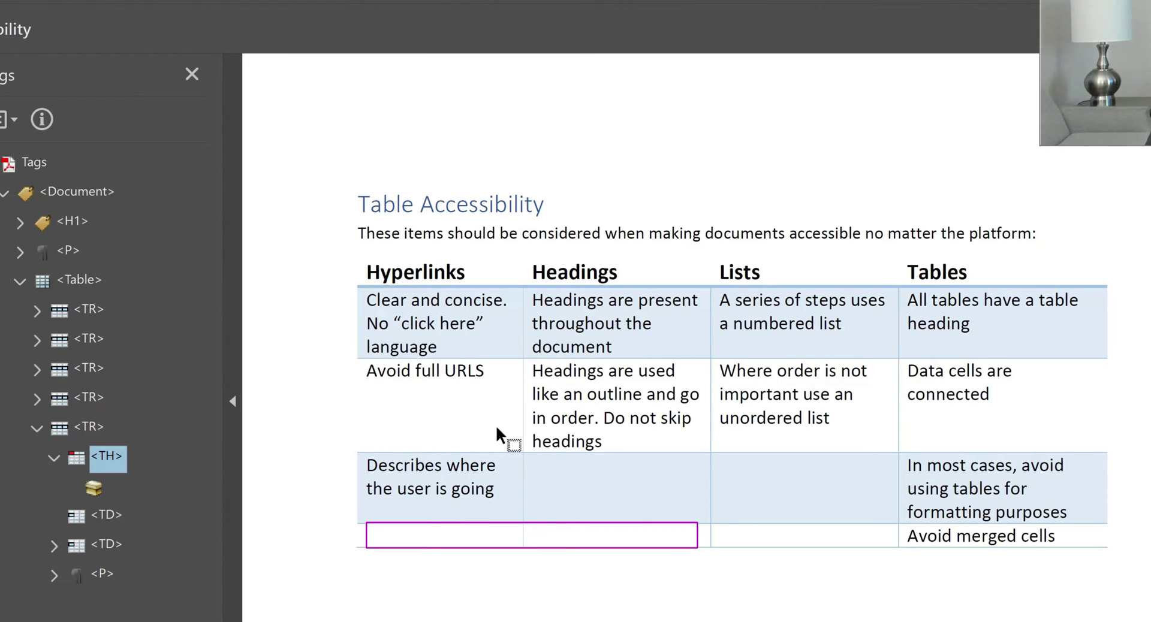
Rename the last <TR>'s <TH> tag and its final <P> tag to <TD>
key(F2)
key(BackSpace)
text(D)
key(Return)
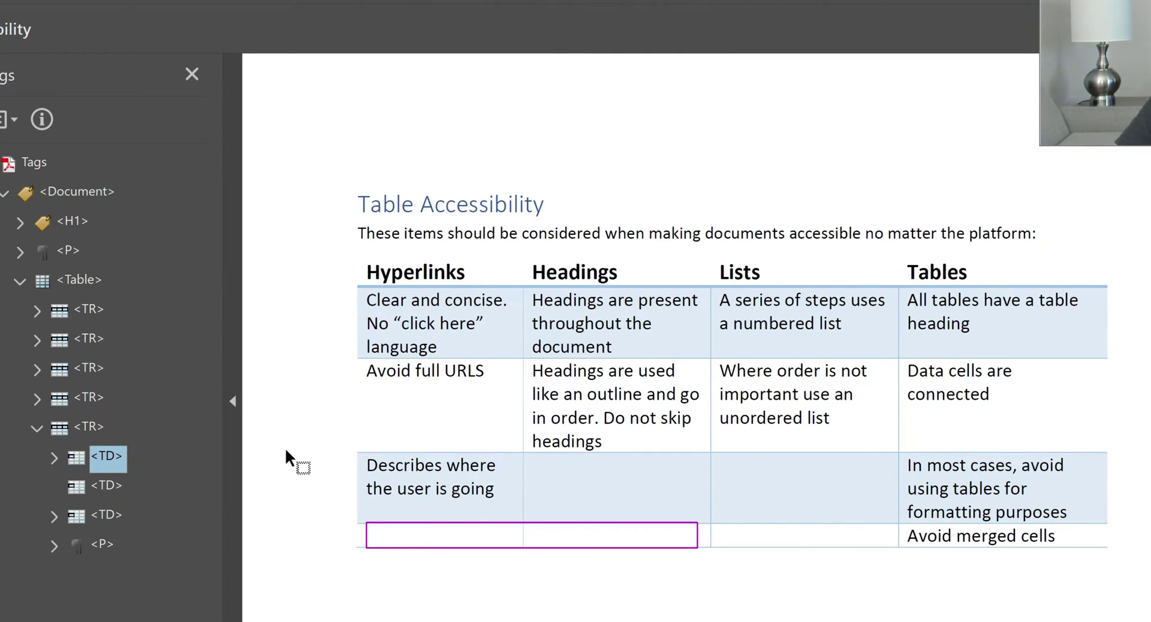
key(Down)
key(Down)
key(Left)
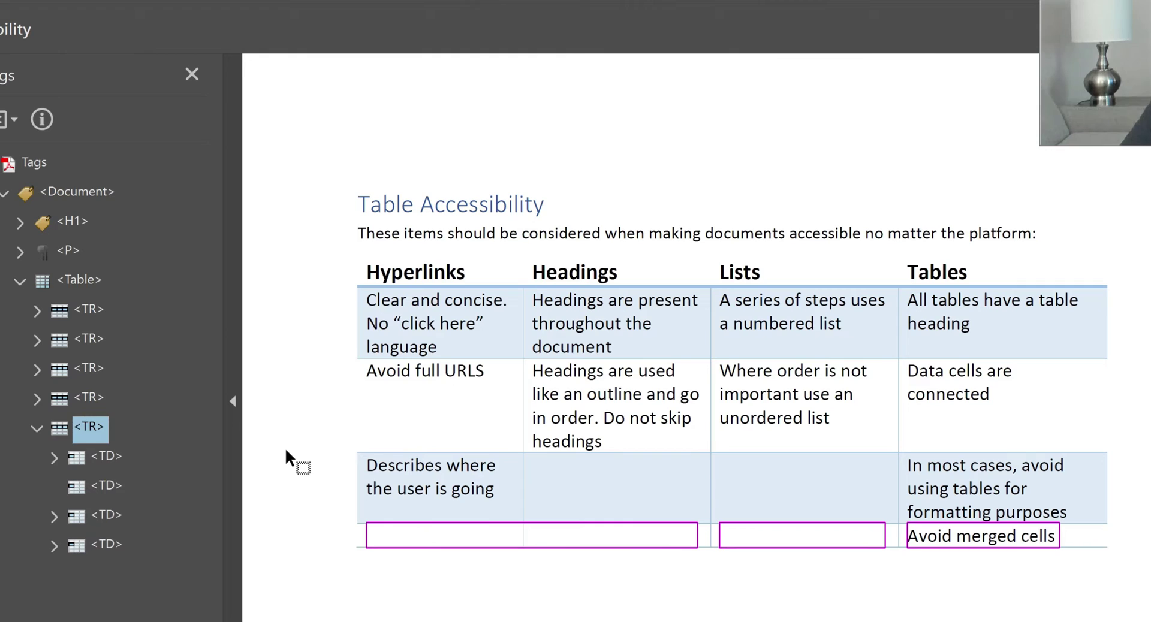
Collapse the last <TR> and step through the <TR> tags, checking each row's highlight against the visible table
key(Left)
key(Up)
key(Up)
key(Up)
key(Up)
key(Up)
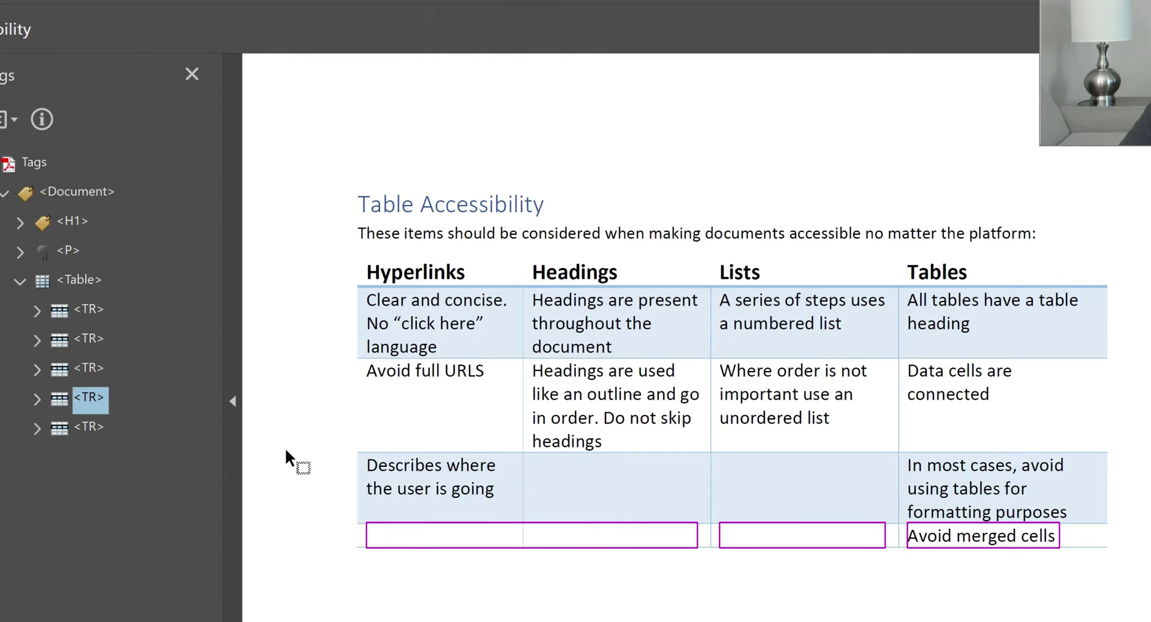
key(Down)
key(Down)
key(Down)
key(Down)
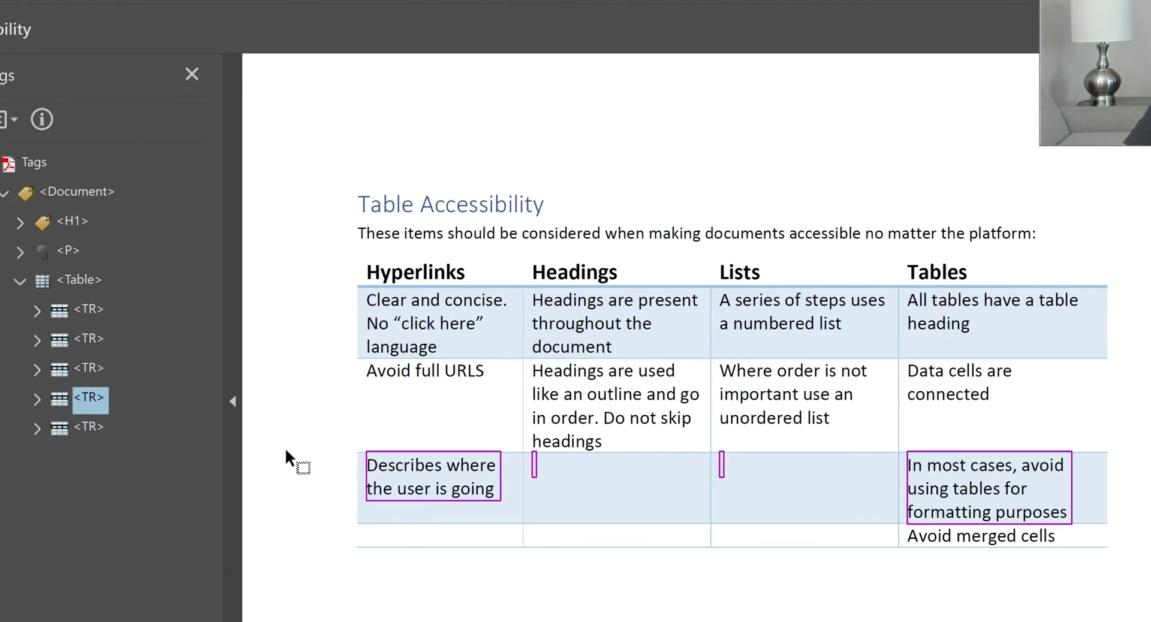
key(Up)
key(Up)
key(Up)
key(Up)
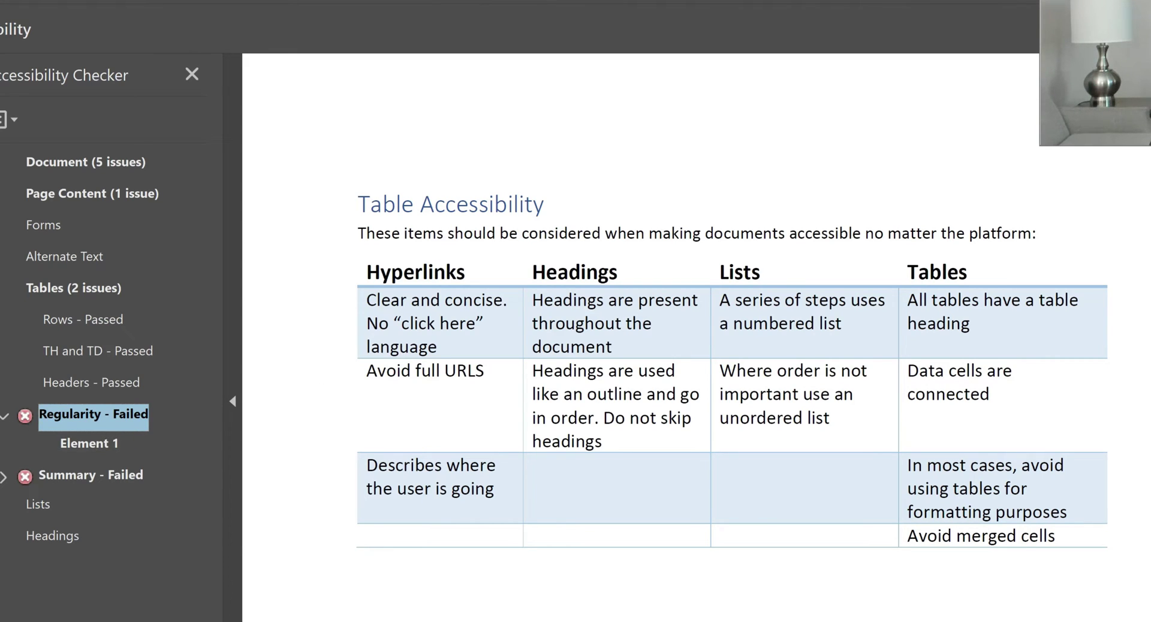
Return to the tag tree from the accessibility results and examine which cells the last <TR>'s first <TD> covers
click(0, 423)
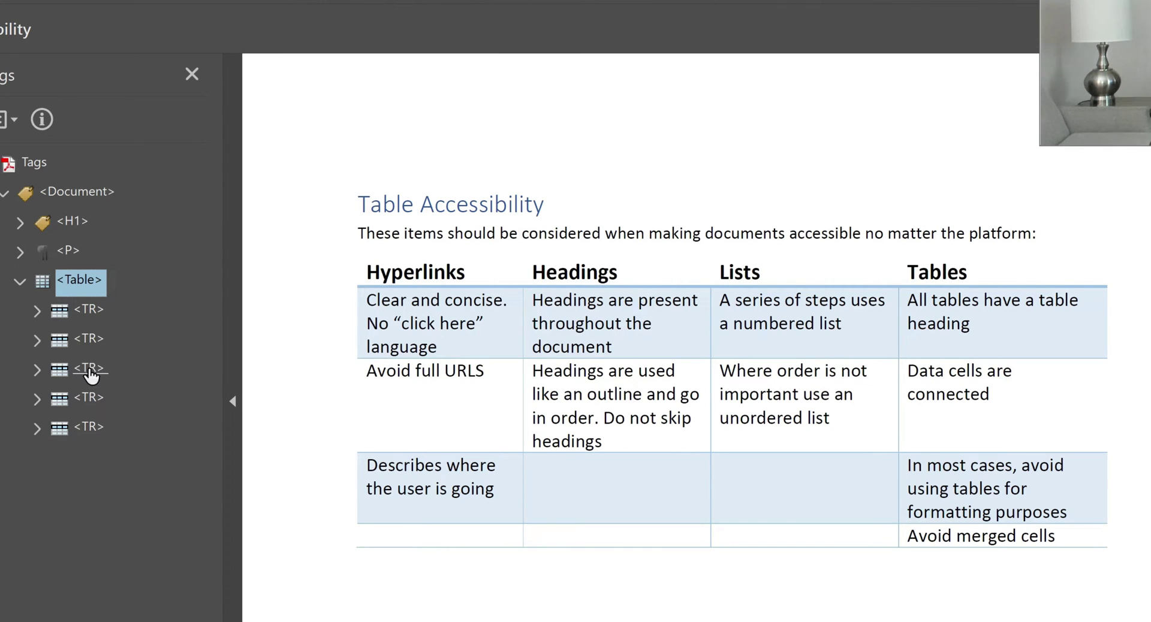
click(94, 425)
click(37, 428)
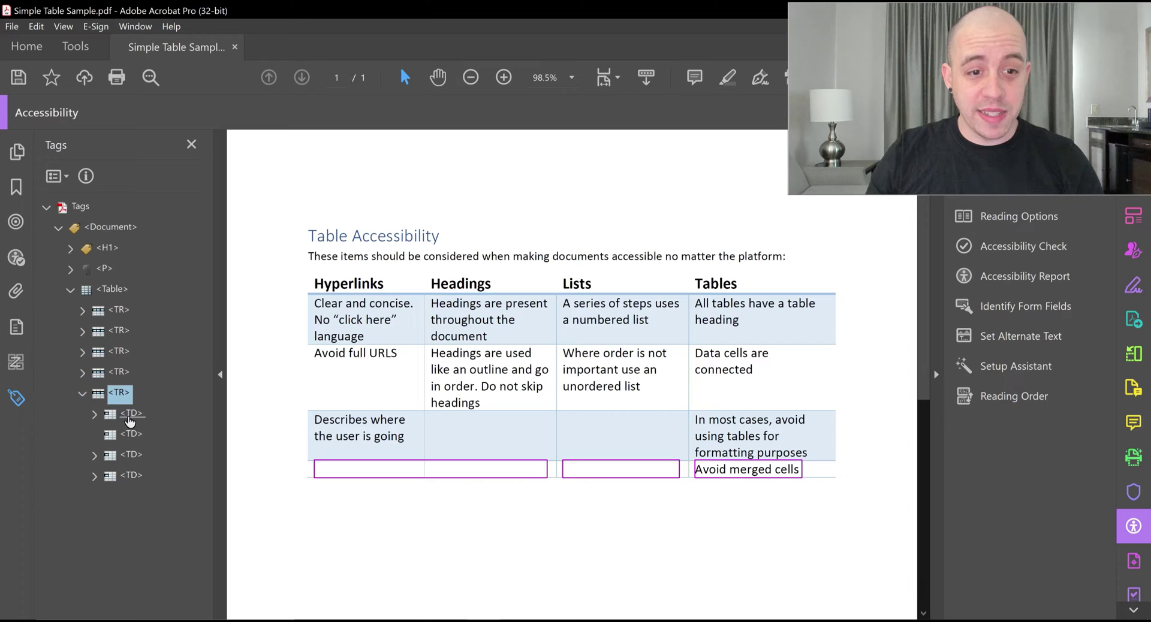
click(129, 415)
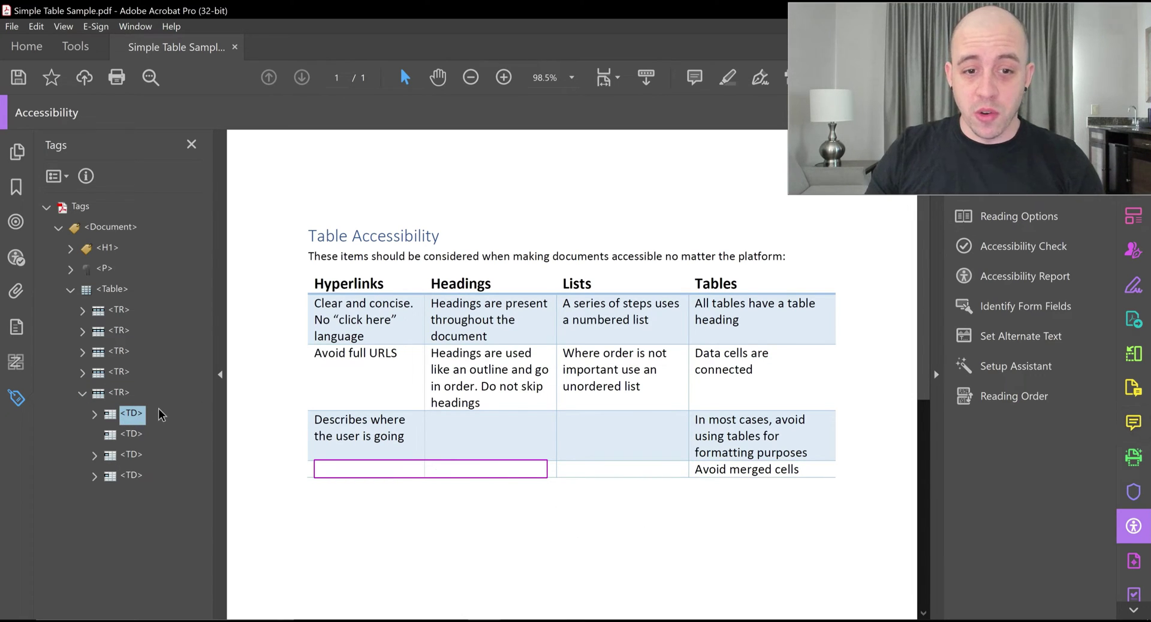
Open the table in the Table Editor and select the header cell that covers both Hyperlinks and Headings
click(1026, 397)
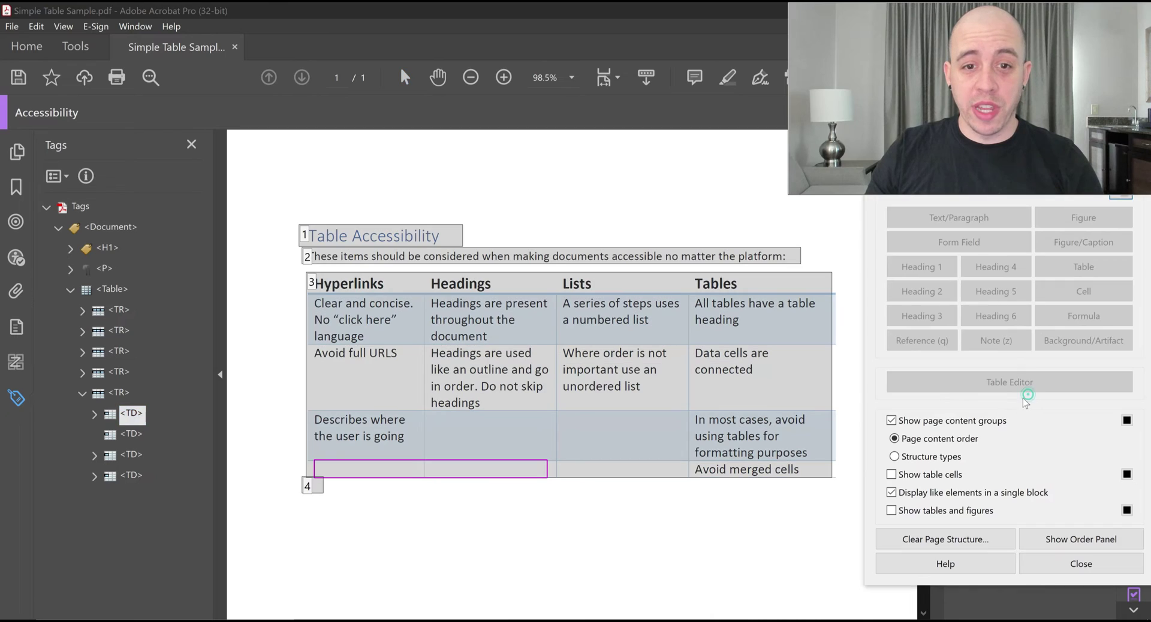
right_click(506, 460)
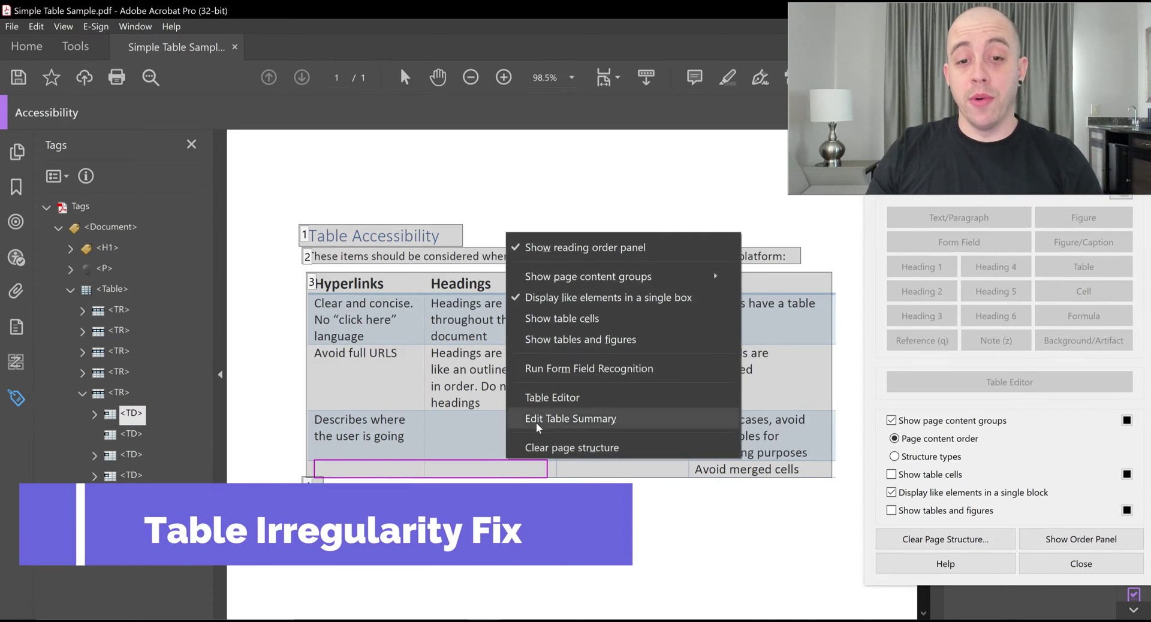
click(549, 400)
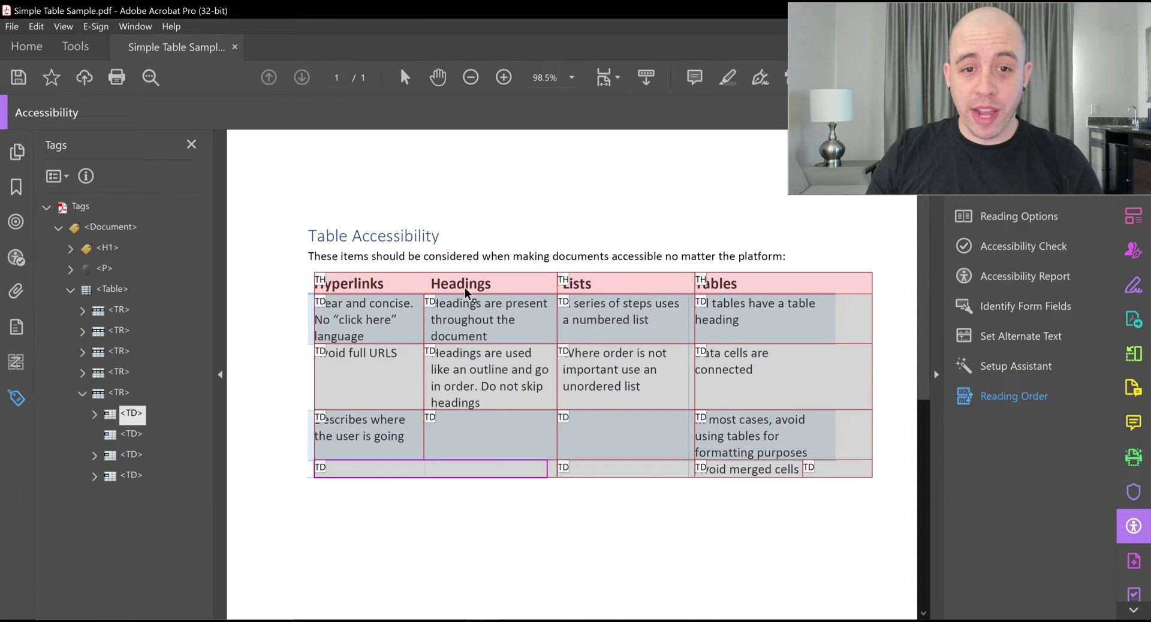
click(432, 284)
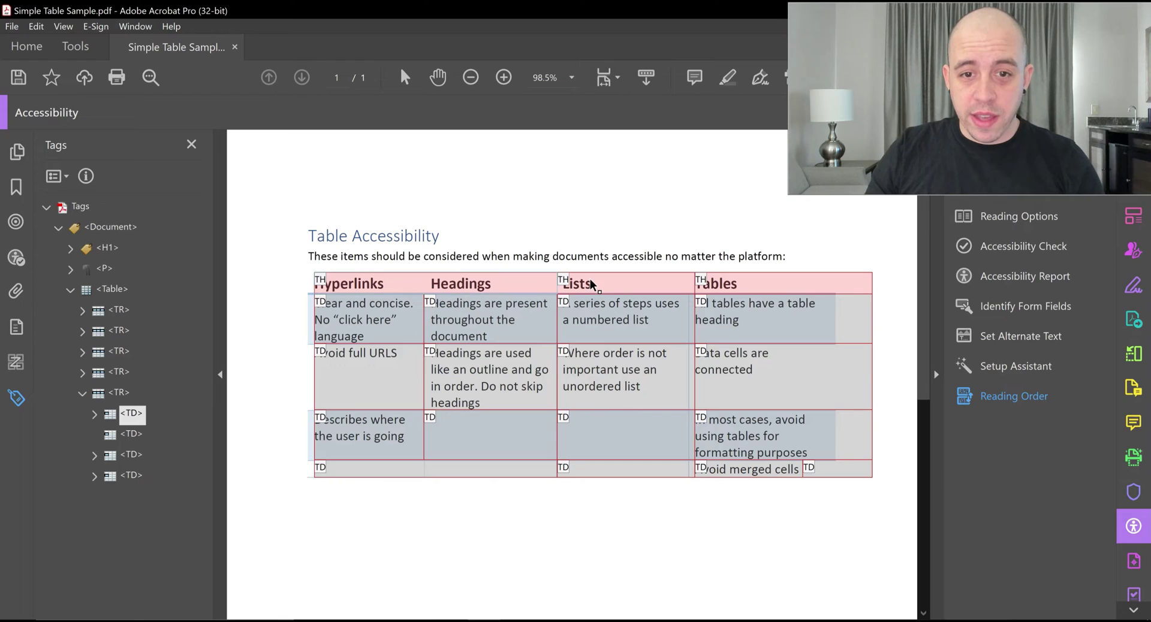
right_click(471, 286)
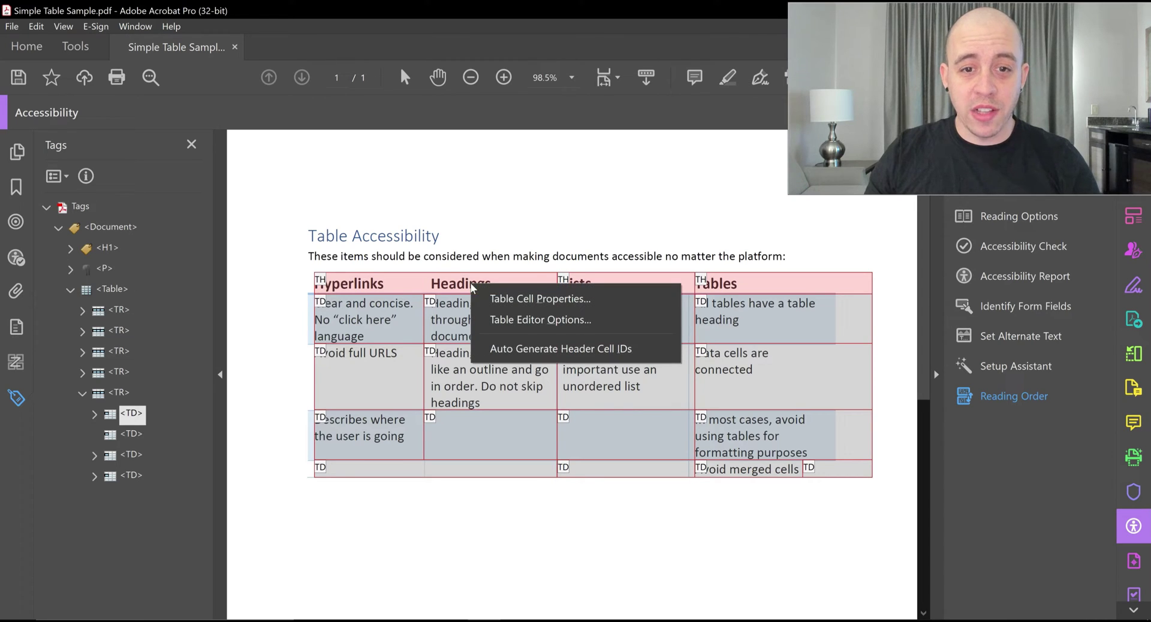
click(462, 327)
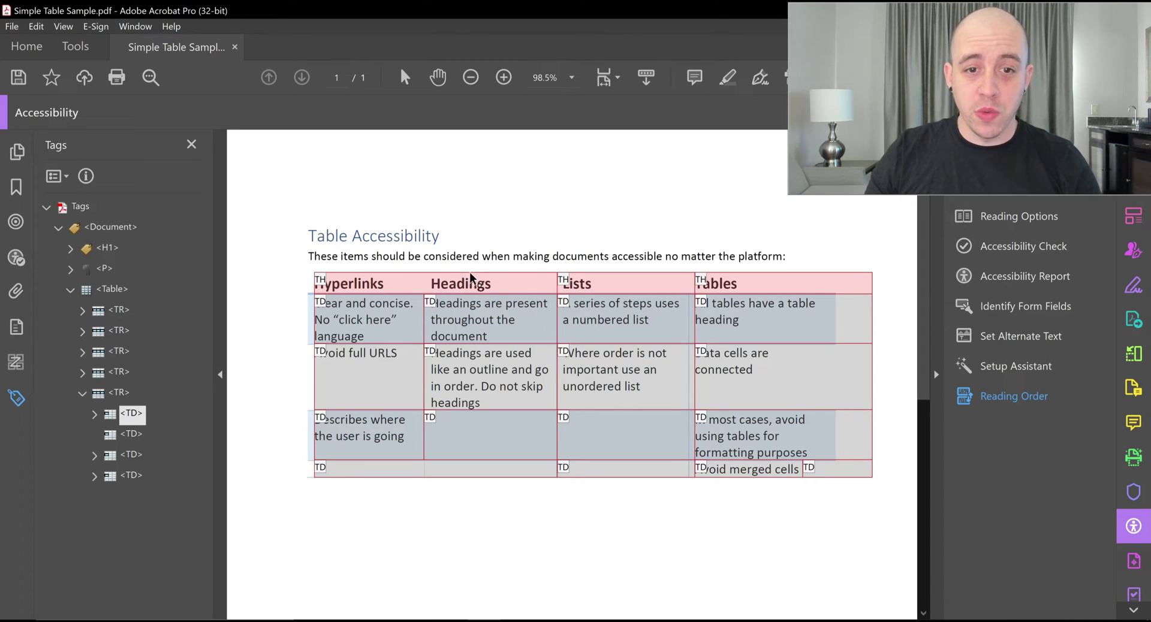
Set the column span of the merged Hyperlinks and Headings header cell to 1
right_click(426, 278)
click(460, 293)
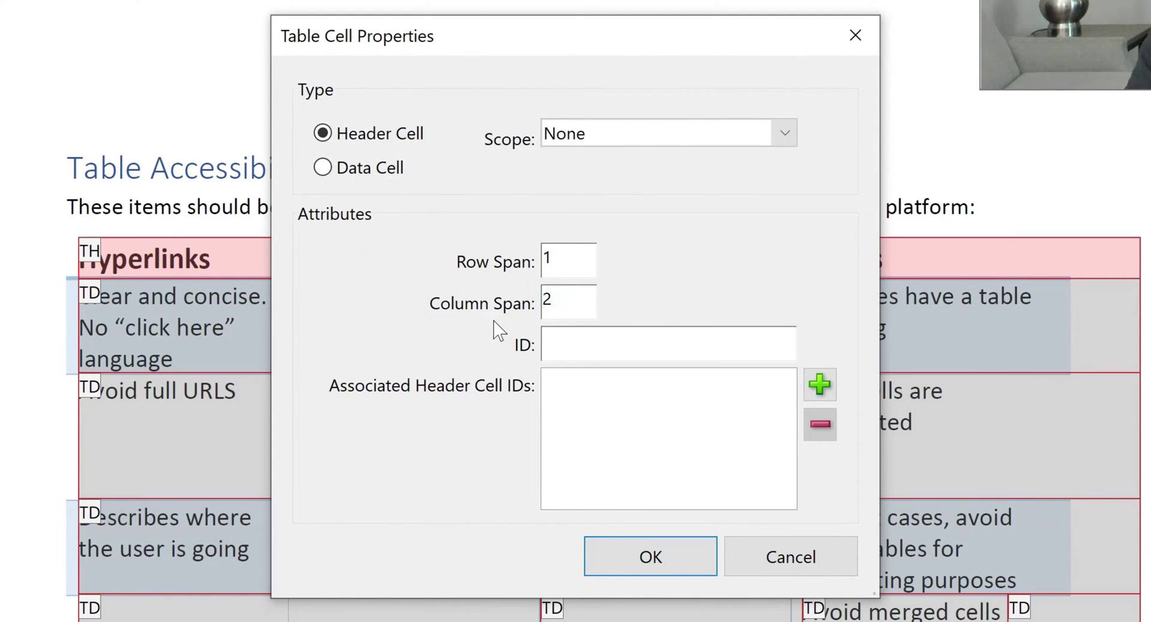
double_click(548, 306)
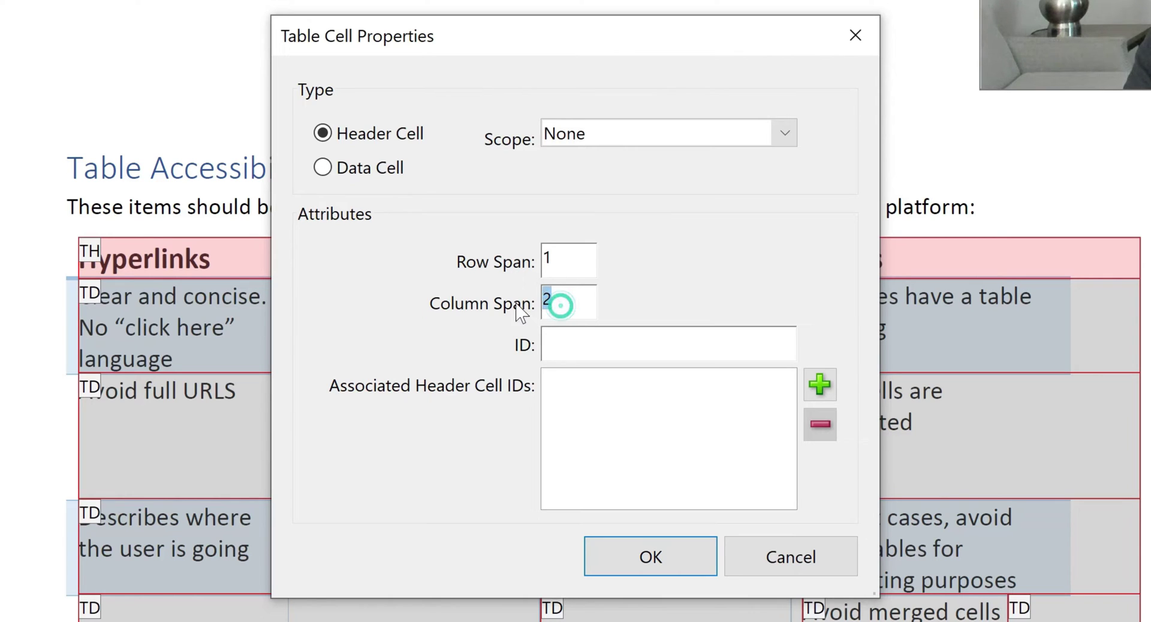
text(1)
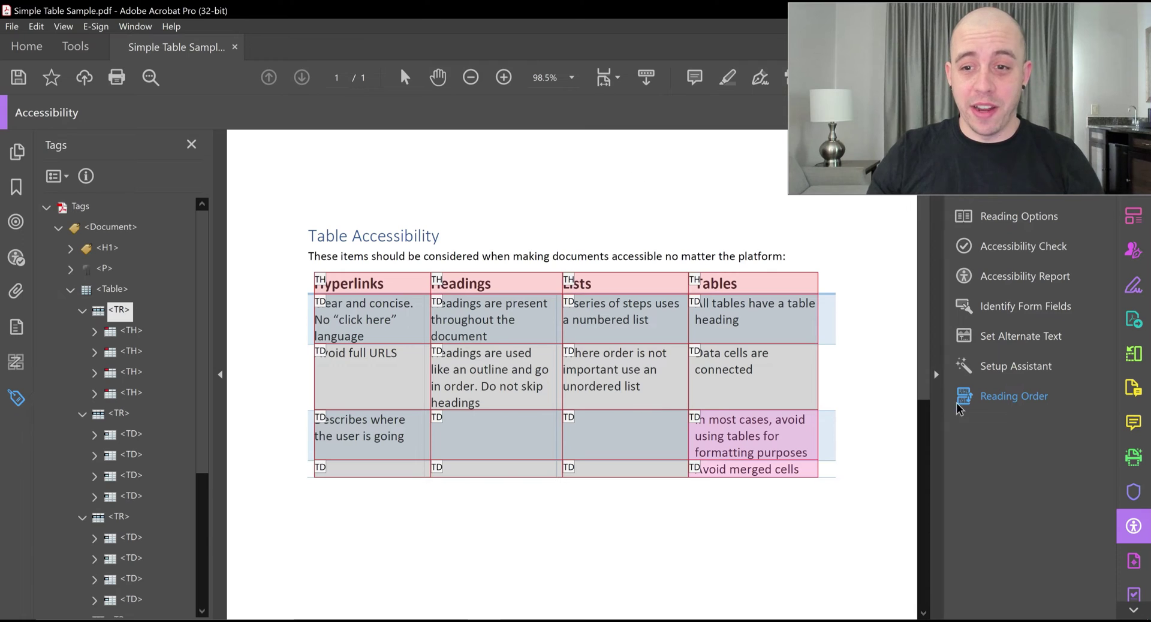
Run the accessibility check on all pages with all 32 checking options enabled
click(1029, 250)
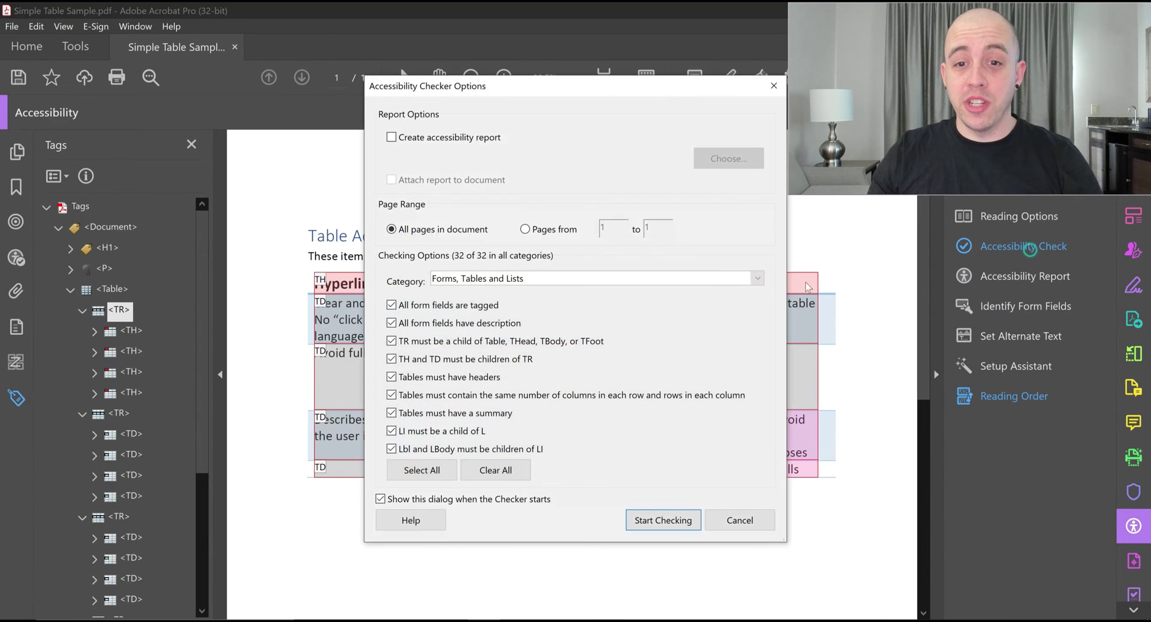
click(675, 523)
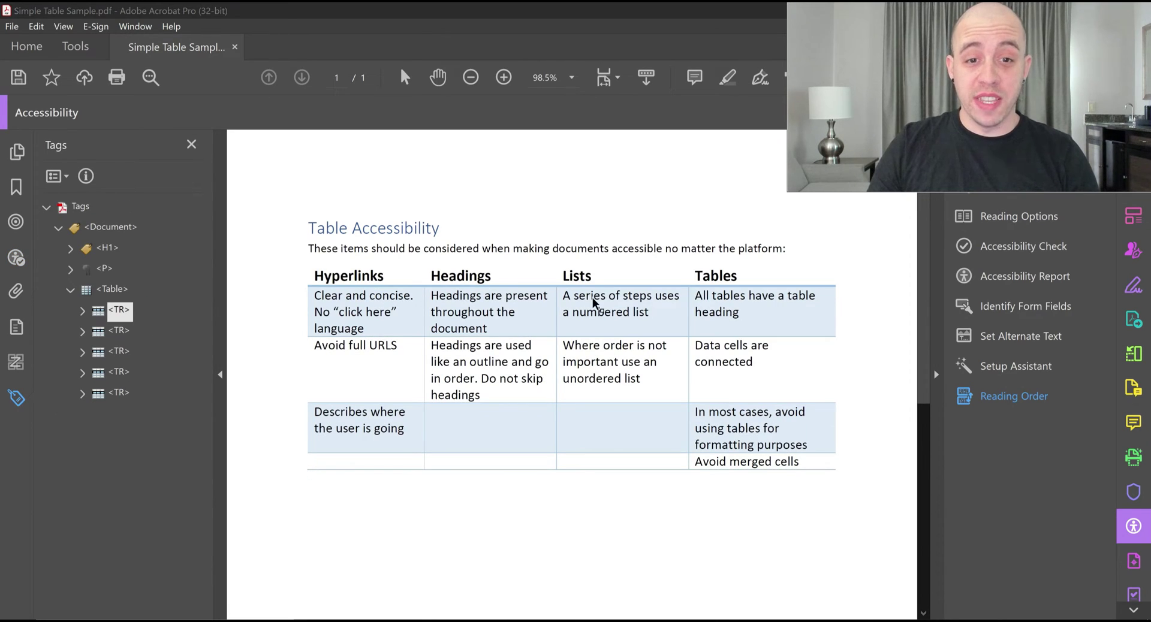
Reopen the table in the Table Editor from the reading order view
click(1019, 397)
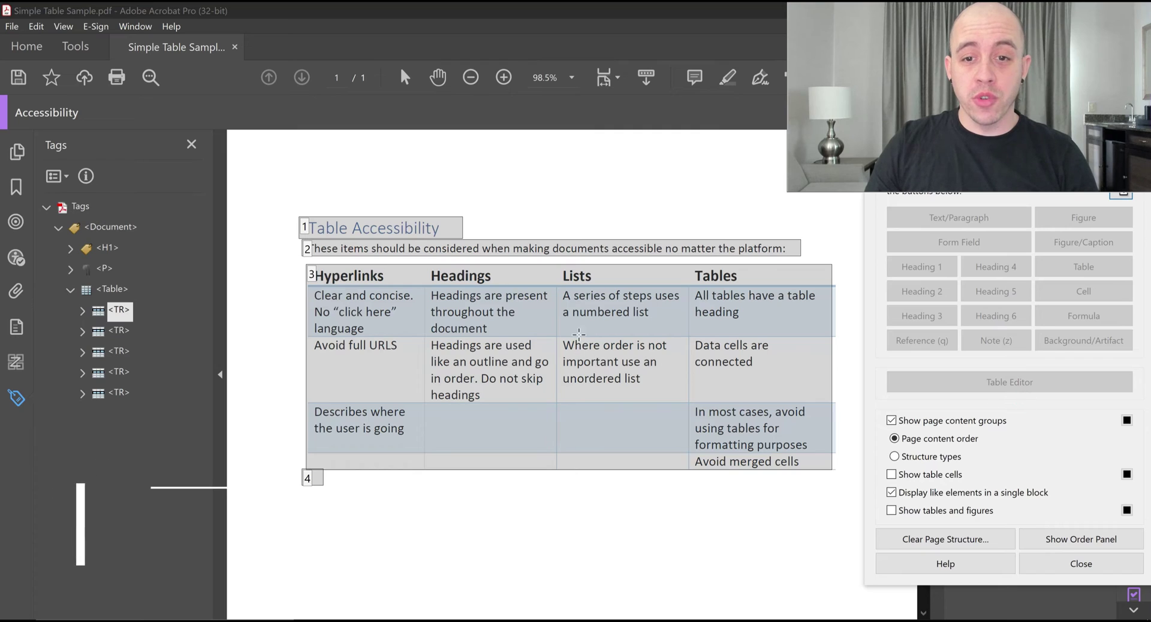
right_click(610, 307)
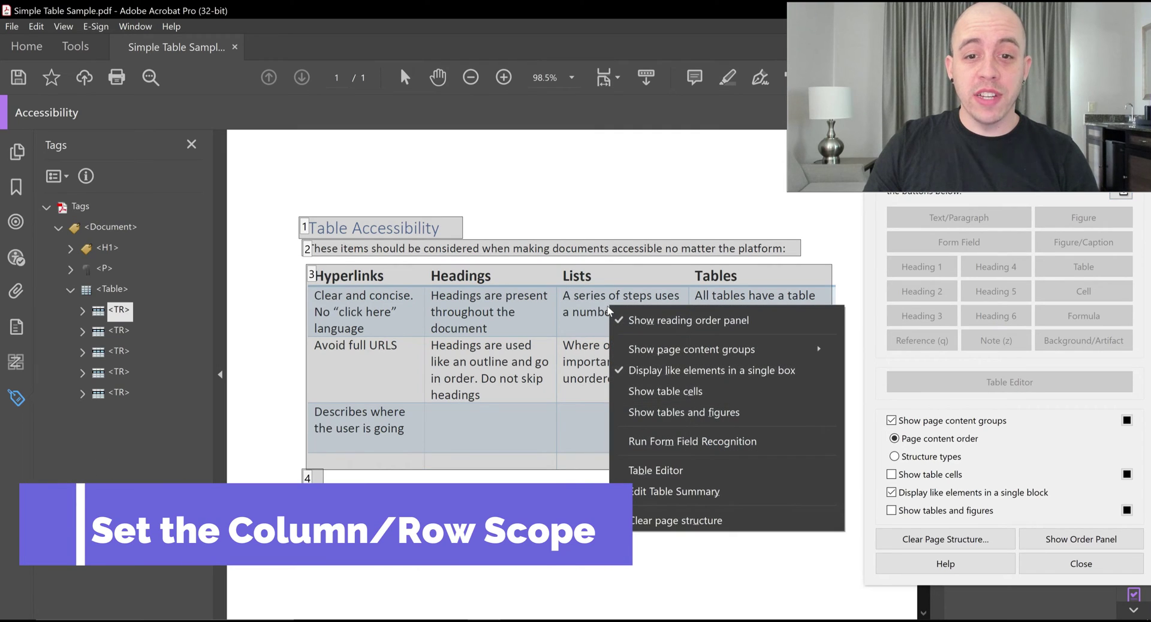
click(703, 477)
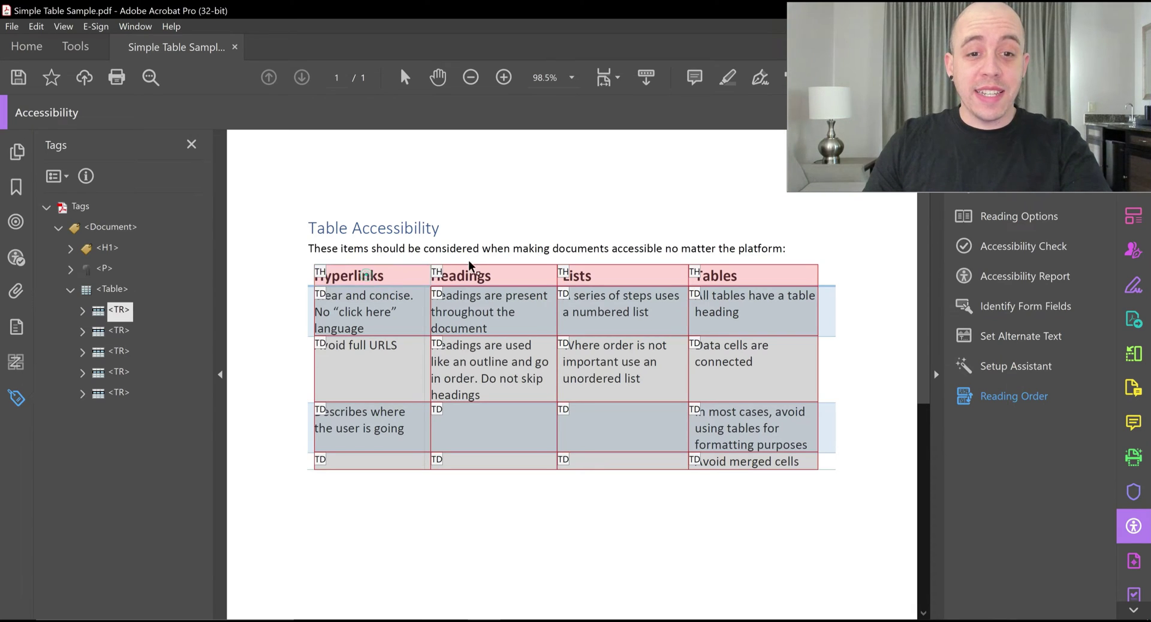
Select the table's header cells in the Table Editor and set their scope to Column
click(465, 278)
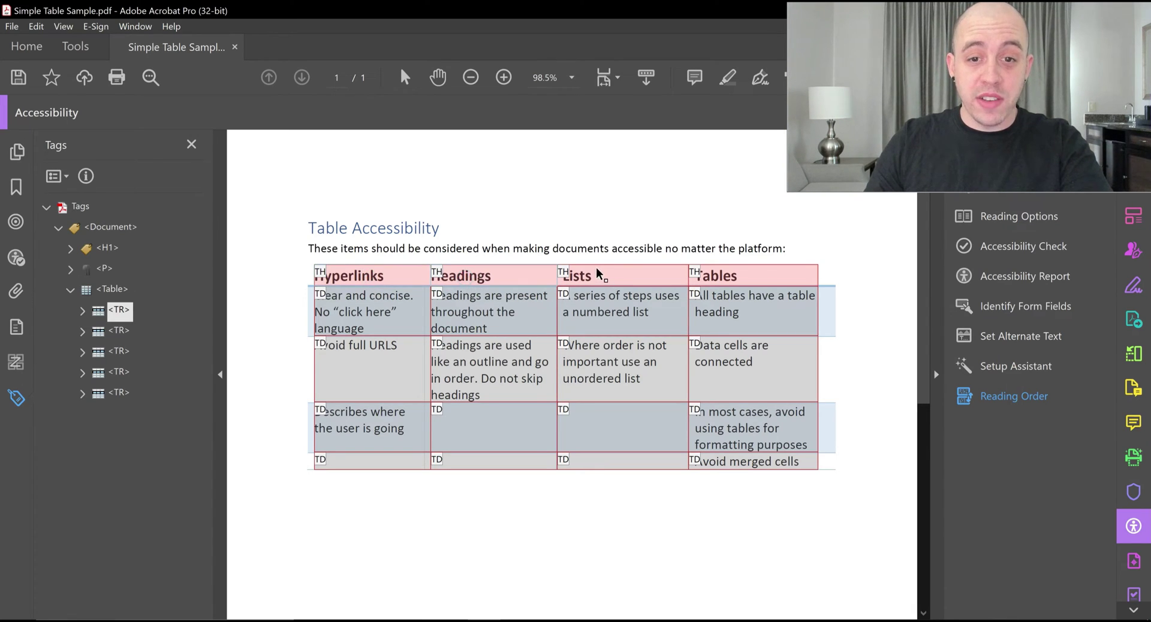
click(722, 277)
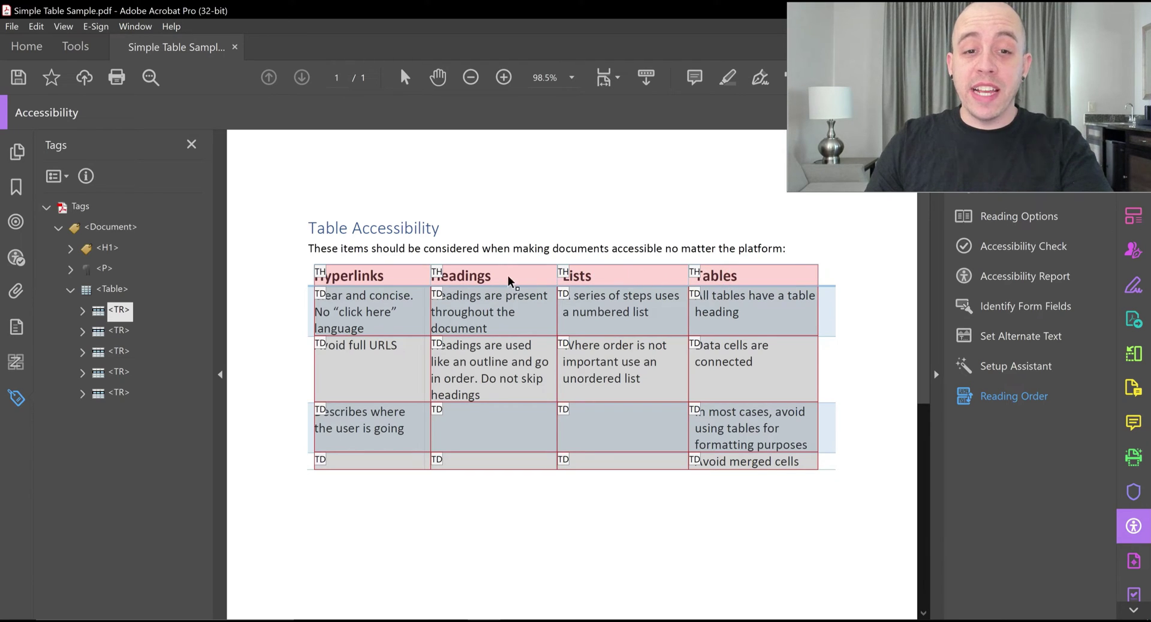
right_click(713, 277)
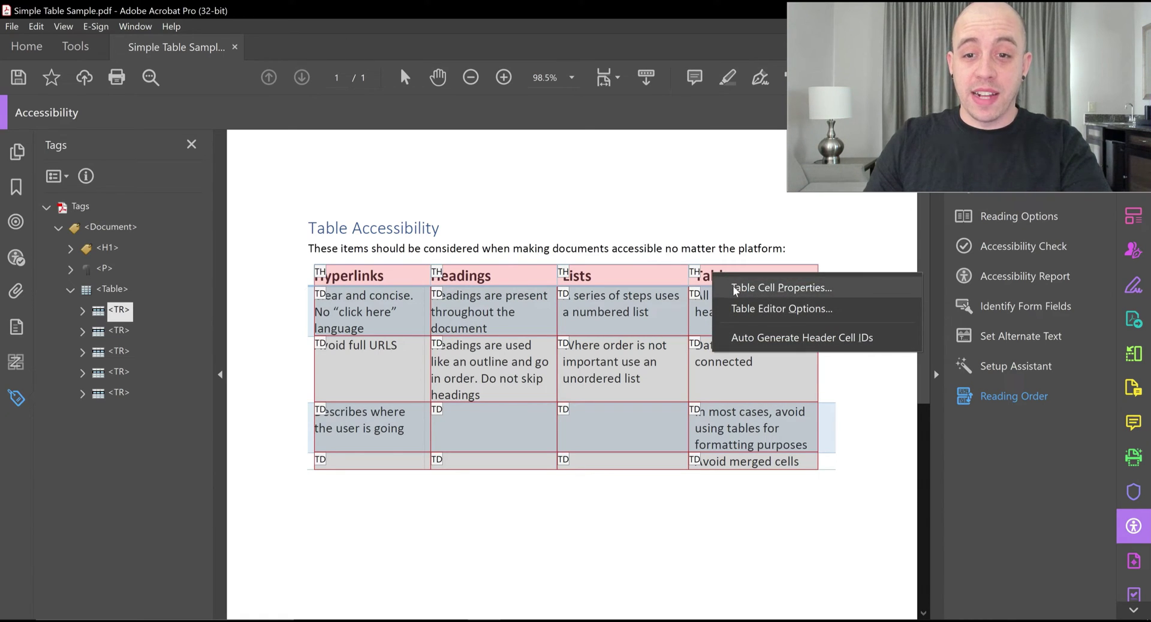
click(735, 289)
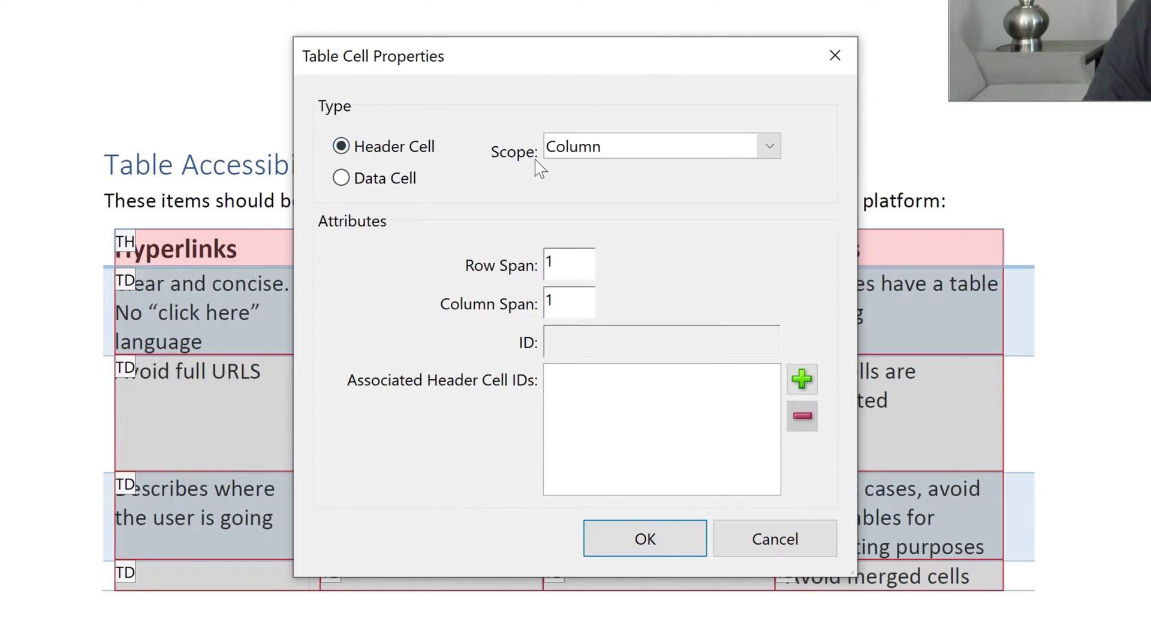
click(666, 142)
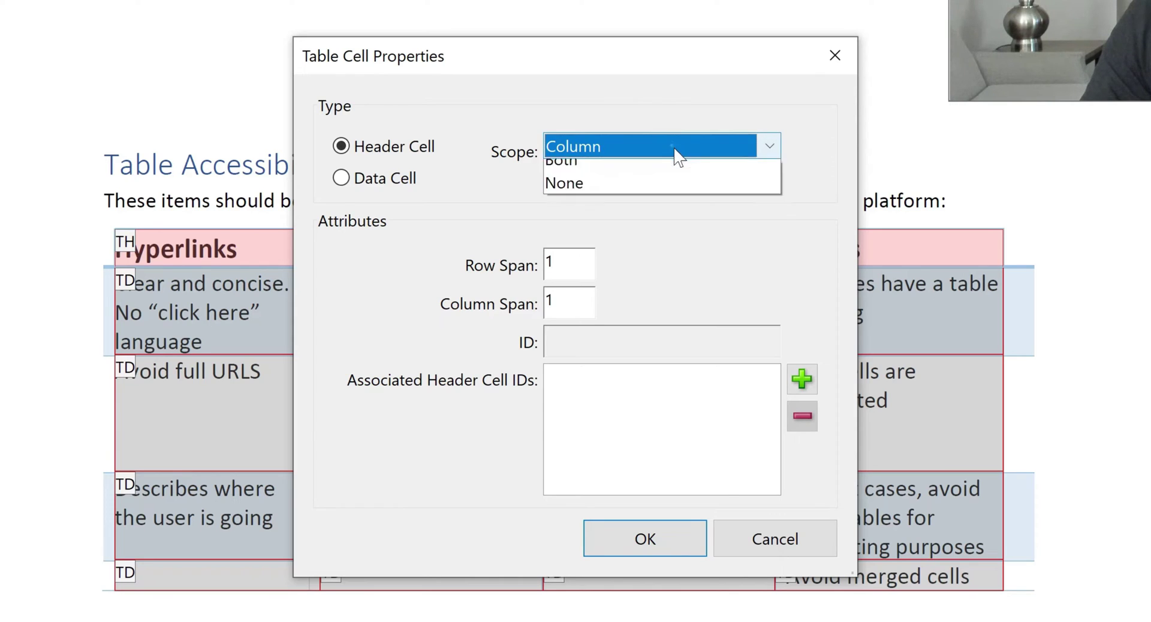
click(649, 202)
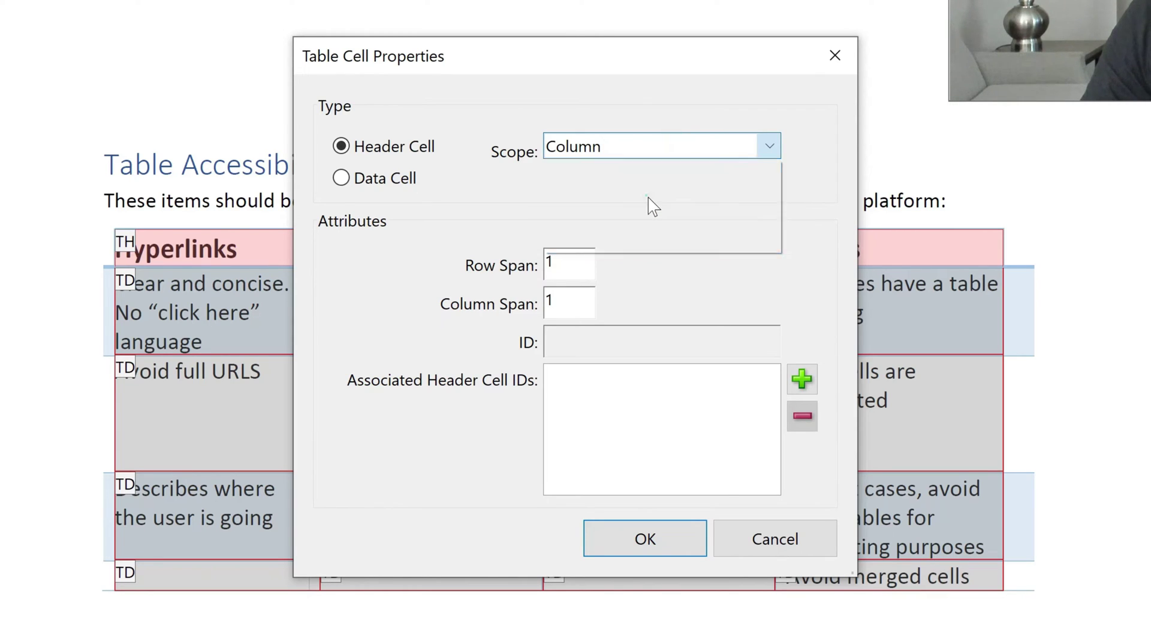
key(Return)
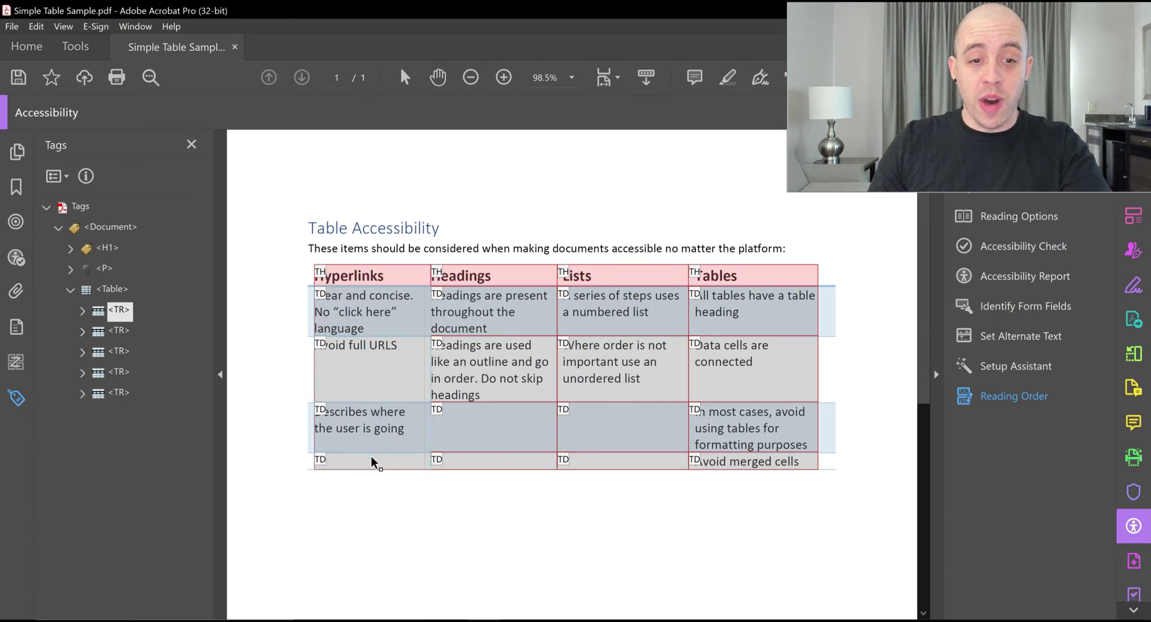
Try changing the first data cell under Hyperlinks to a header cell and show its scope options
right_click(356, 313)
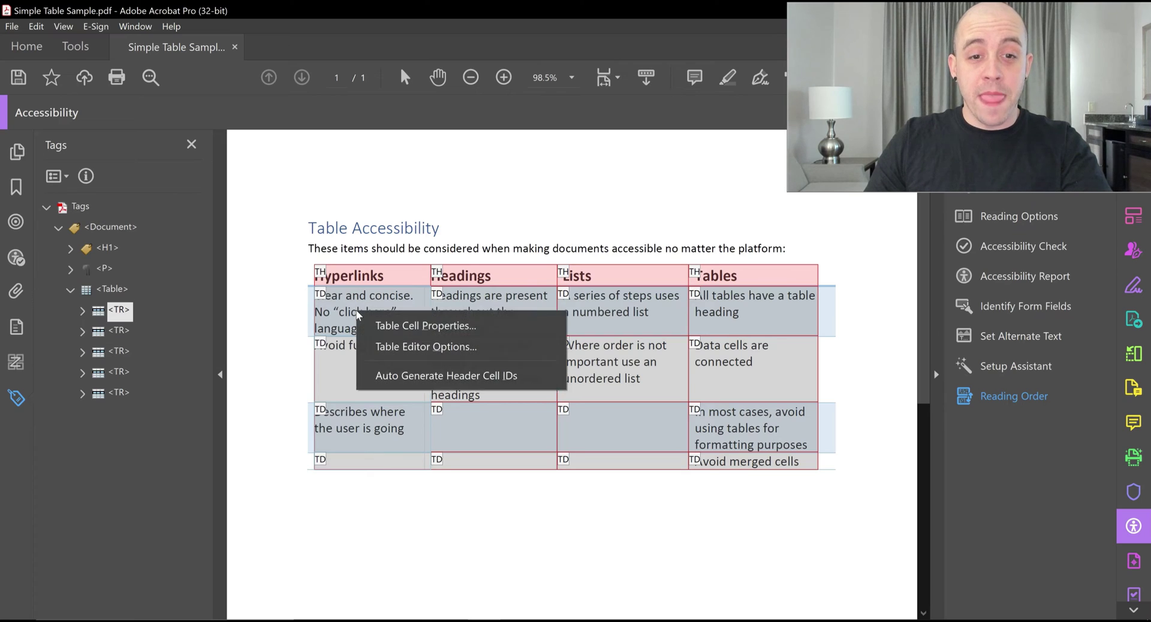
click(393, 326)
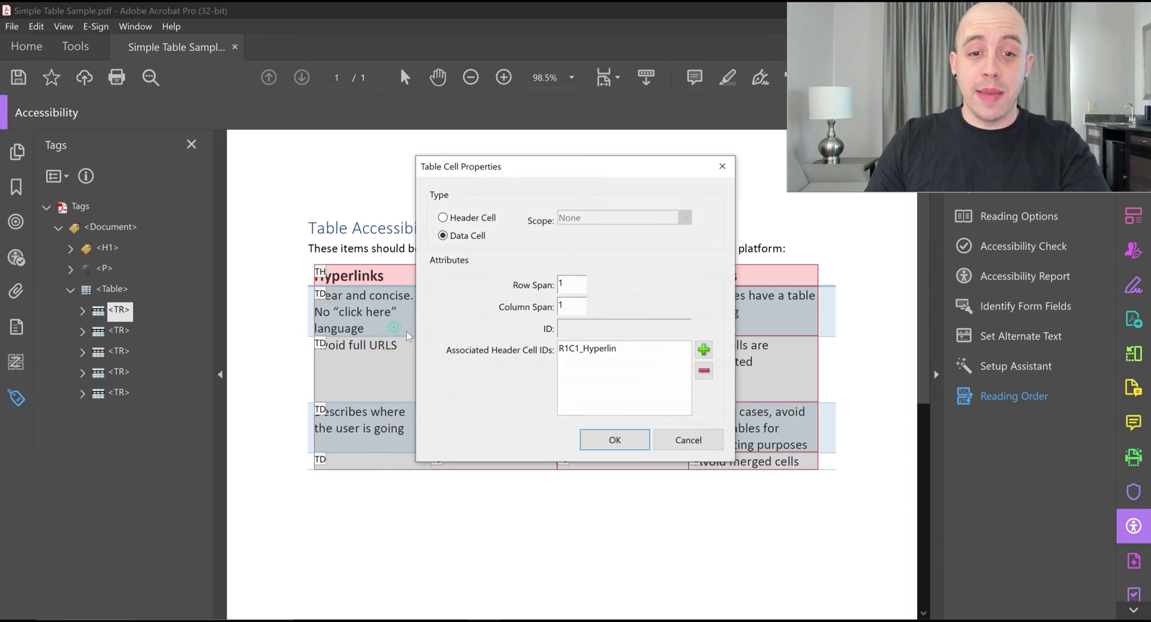
click(448, 218)
click(660, 220)
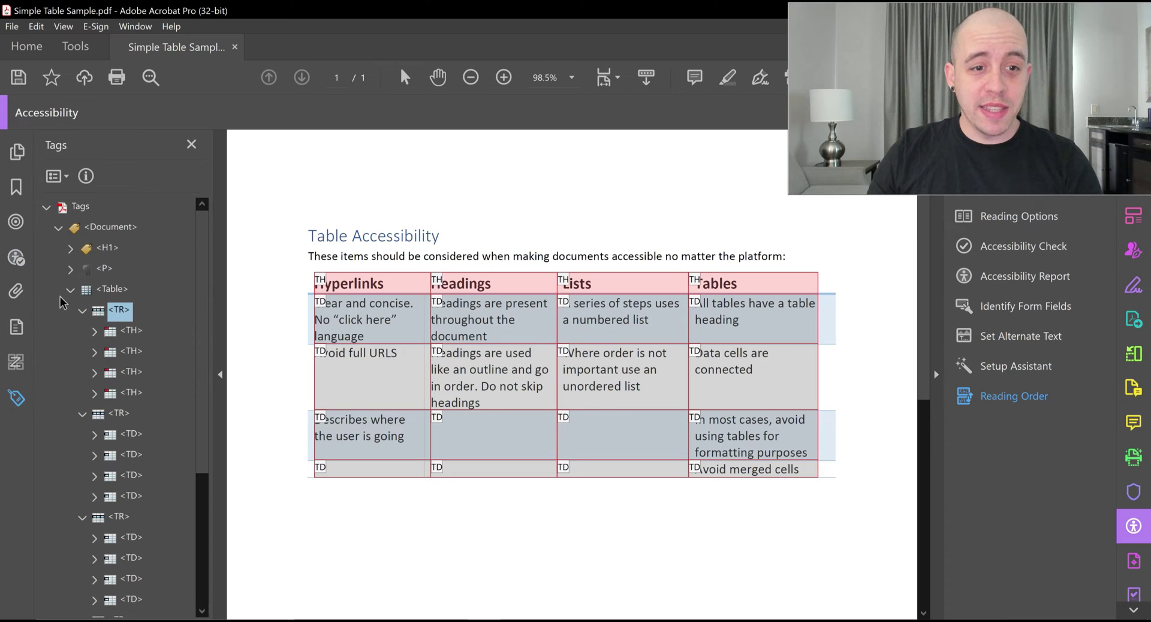
Collapse all row tags of the table in the tag tree, leaving only the header row's tag expanded
click(70, 289)
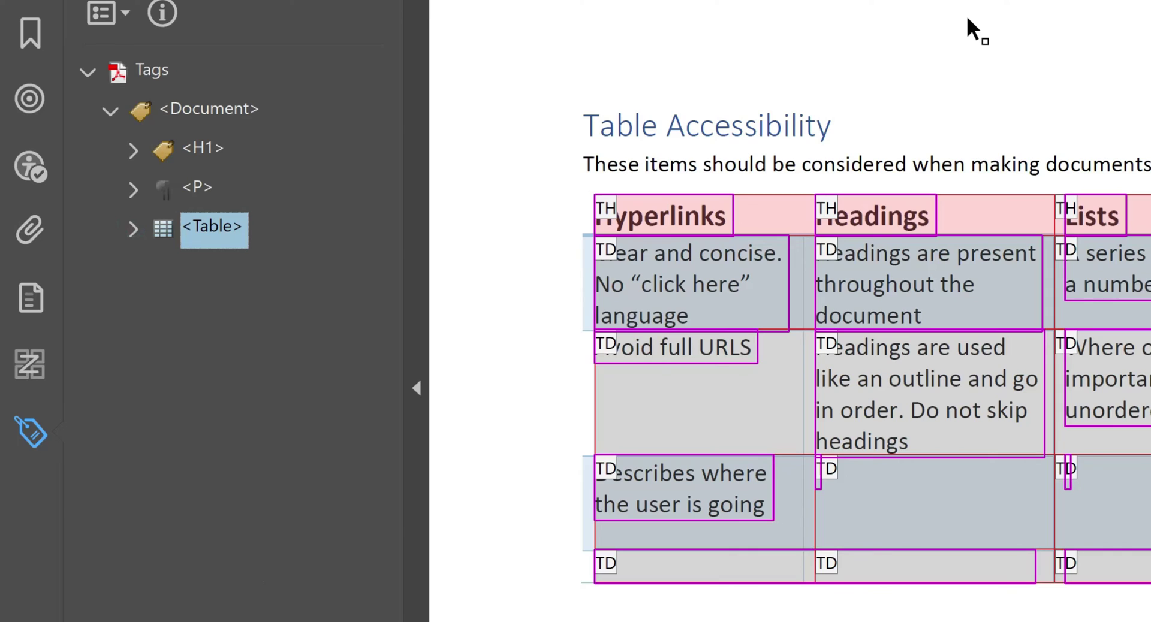
key(Right)
key(Down)
key(Left)
key(Down)
key(Left)
key(Down)
key(Left)
key(Down)
key(Left)
key(Down)
key(Left)
key(Up)
key(Up)
key(Up)
key(Up)
key(Right)
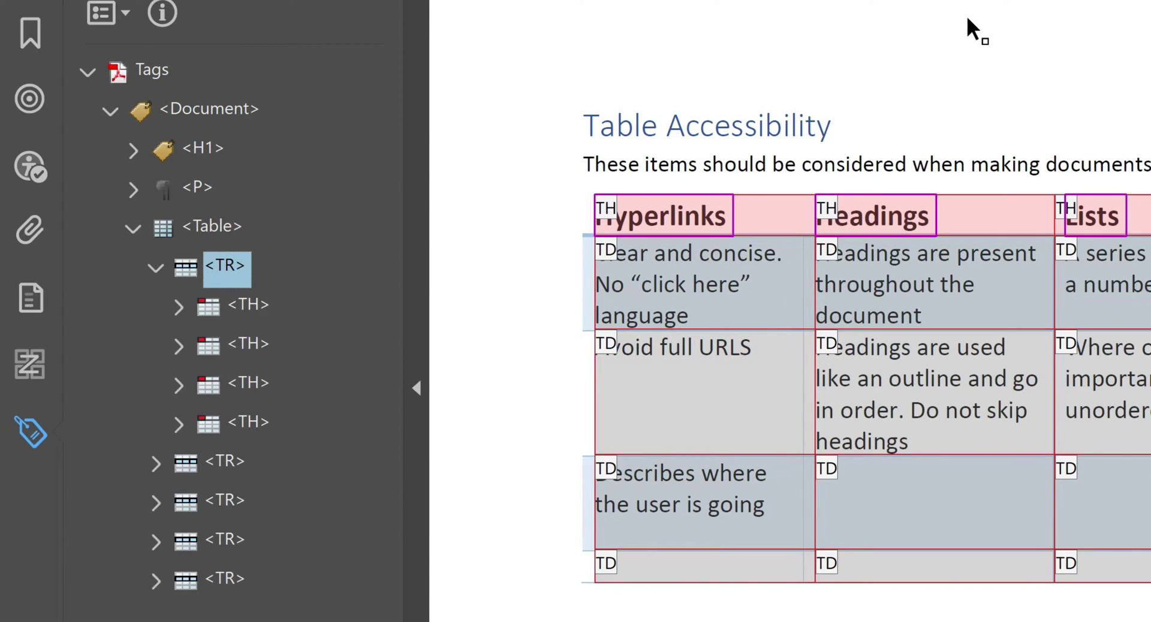
Go through the four header cell tags and compare each with the visible header row
key(Down)
key(Down)
key(Down)
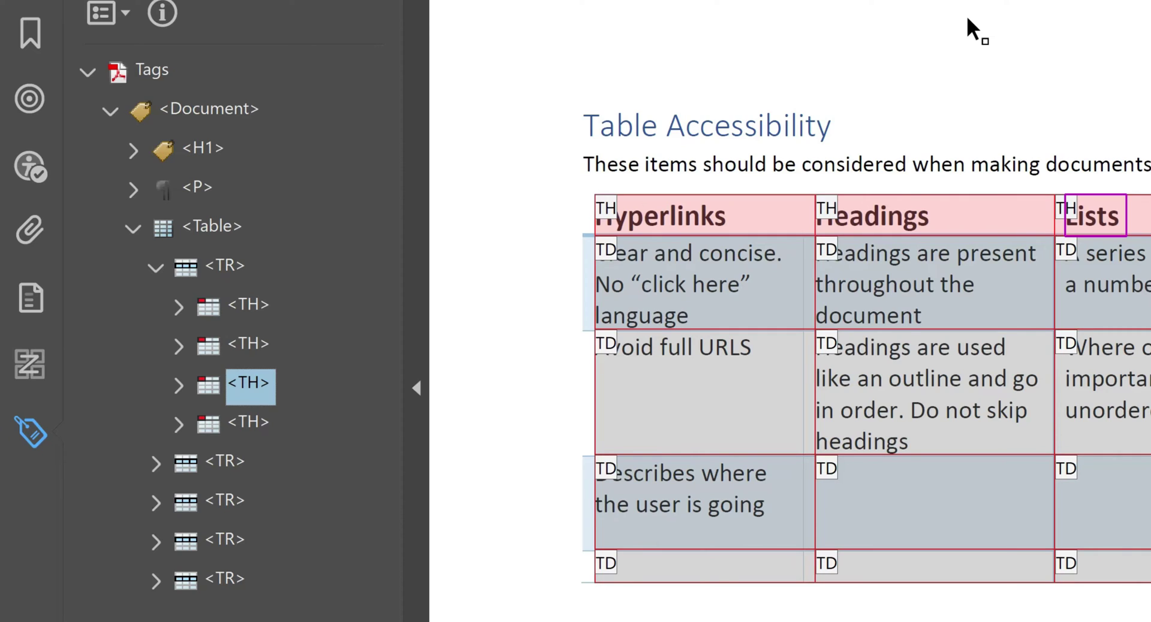
key(Down)
Expand the second row's tag and compare its data cell tags and the remaining row tags with the visible table
key(Down)
key(Right)
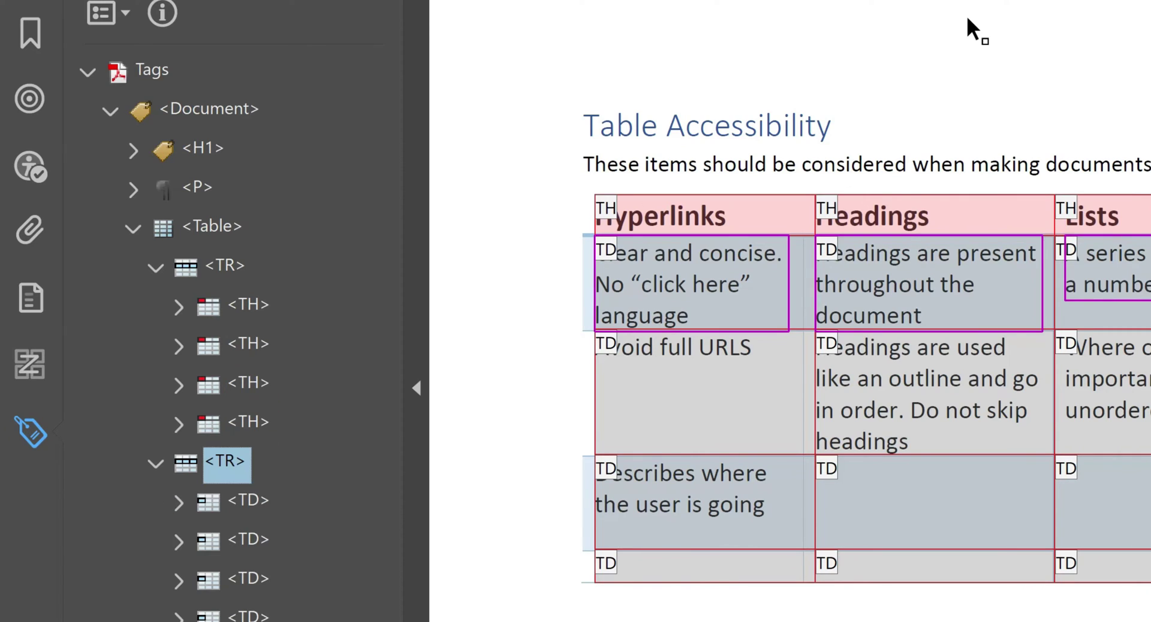
key(Down)
key(Right)
key(Down)
key(Up)
key(Left)
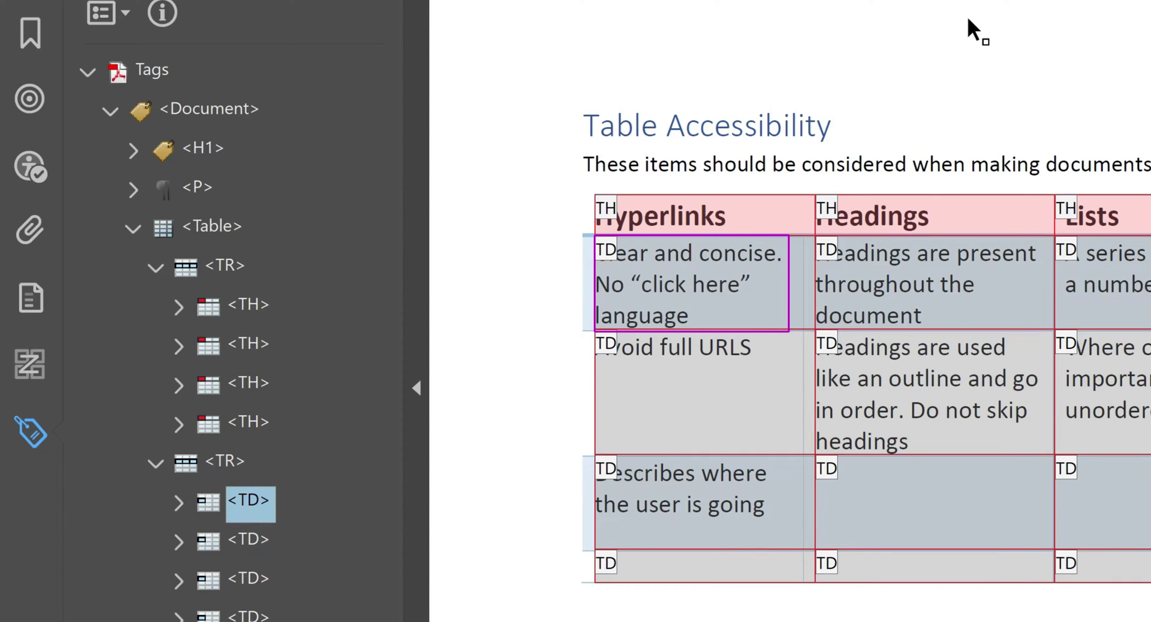
key(Down)
key(Down)
key(Down)
key(Down)
key(Down)
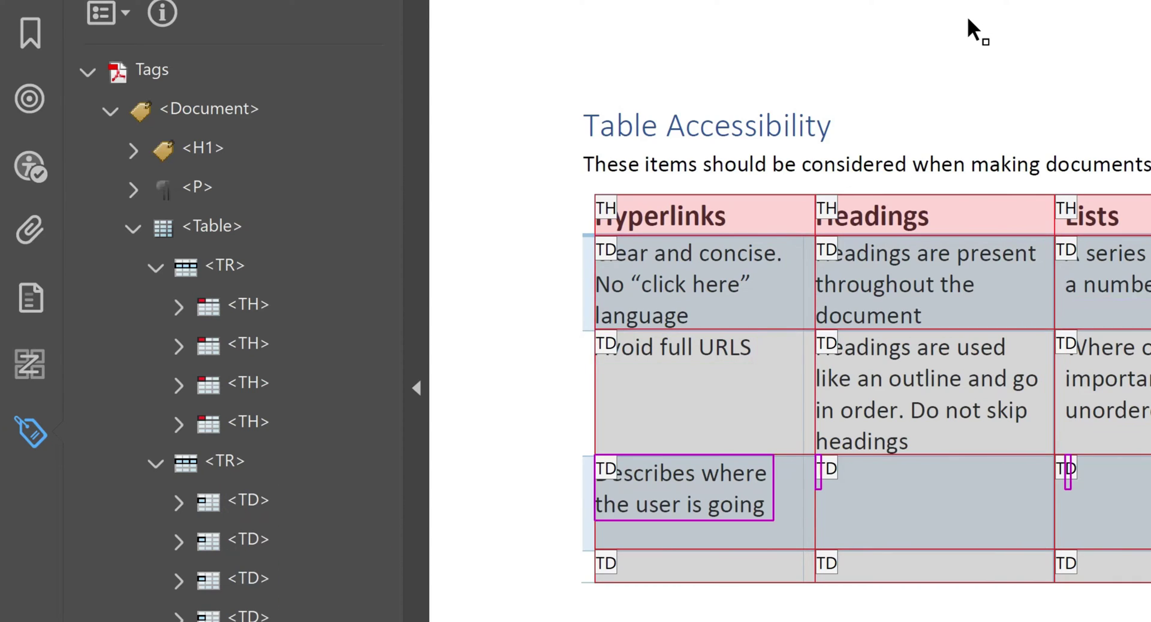
key(Down)
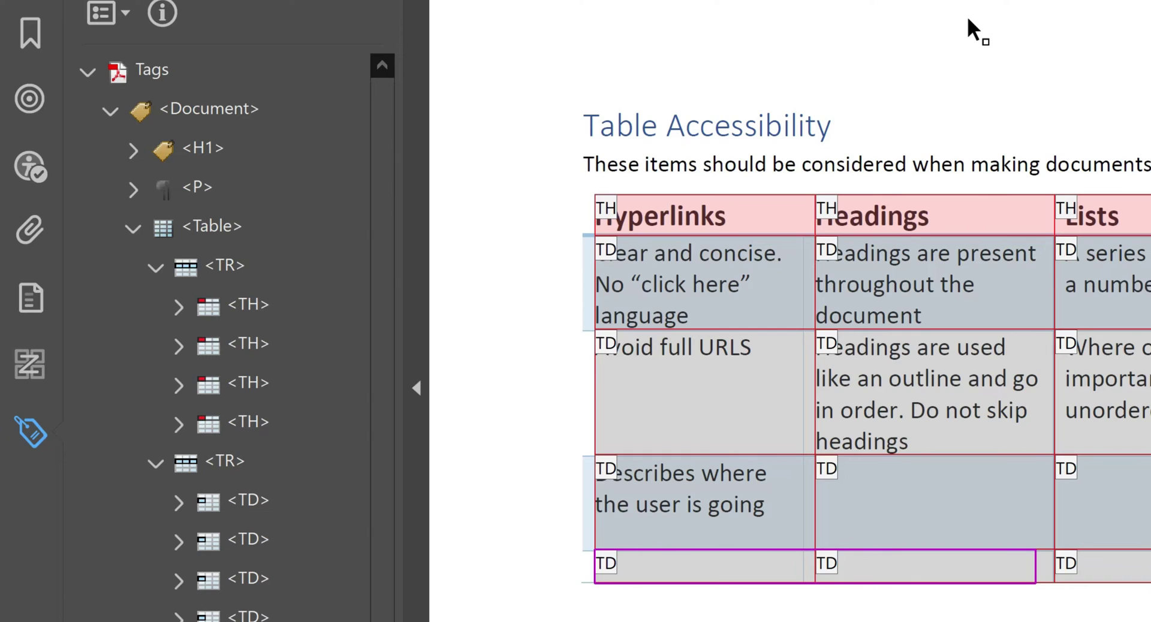
Collapse the second row's tag and the header row's tag in the tag tree
key(Up)
key(Up)
key(Up)
key(Up)
key(Up)
key(Up)
key(Up)
key(Left)
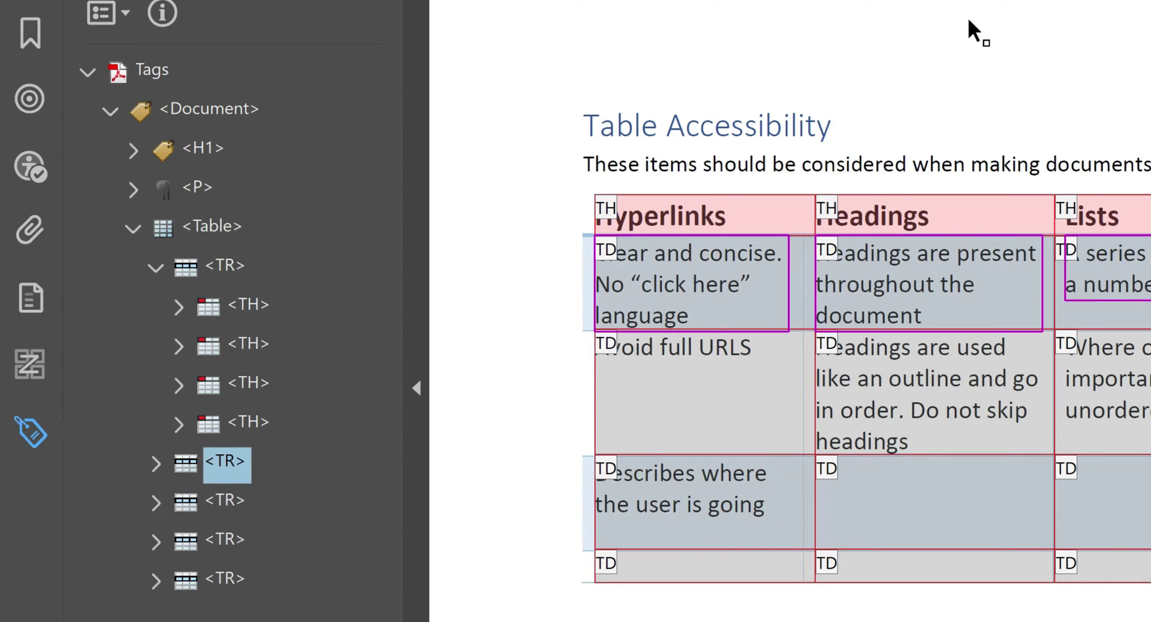
key(Up)
key(Up)
key(Up)
key(Up)
key(Up)
key(Left)
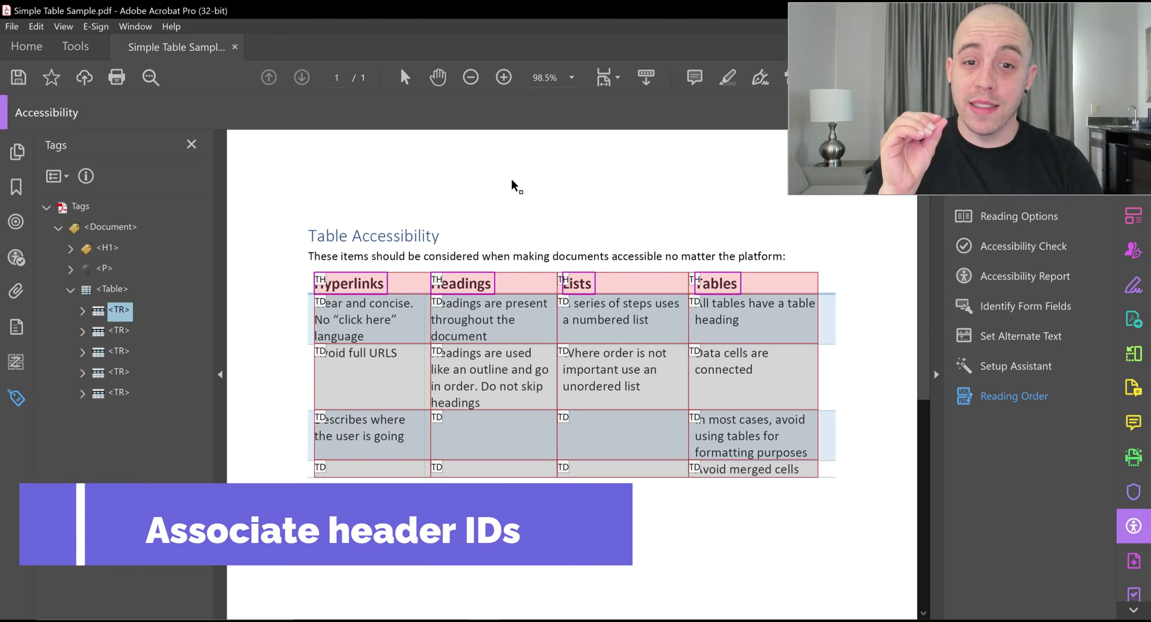
Reopen the table in the Table Editor and auto-generate its header cell IDs
click(511, 203)
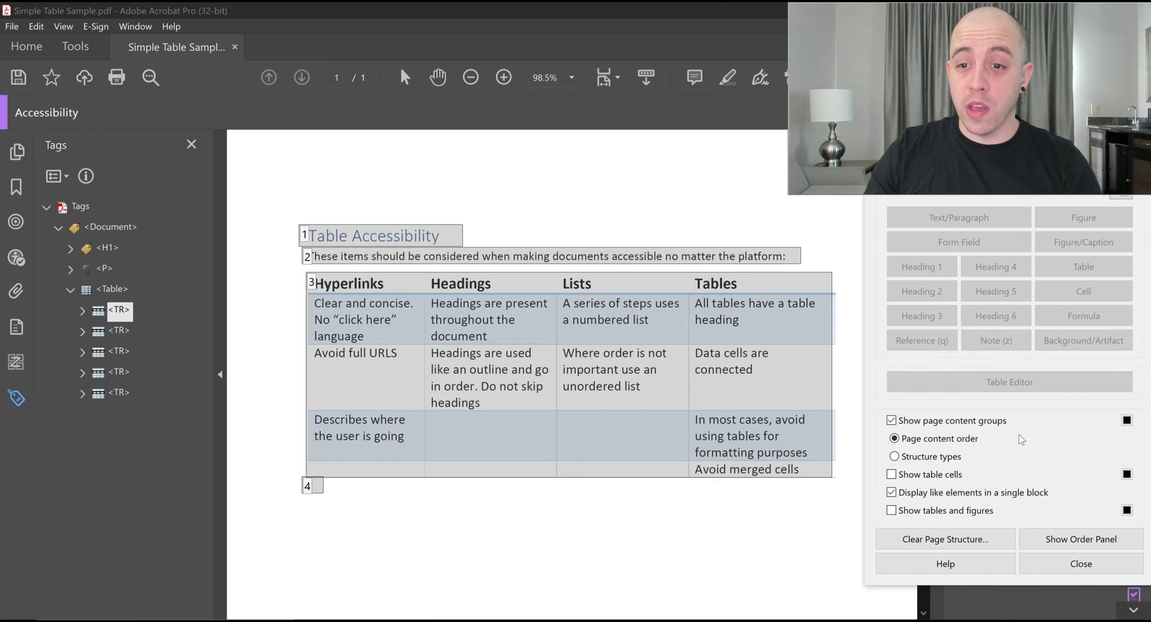
right_click(475, 313)
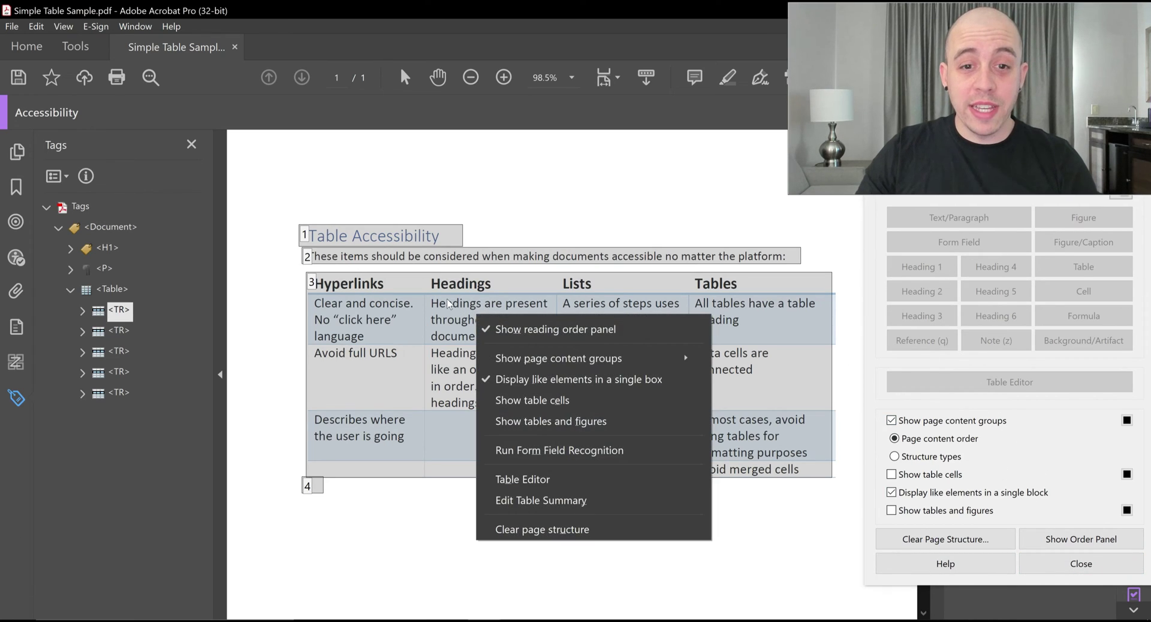
click(508, 482)
right_click(407, 310)
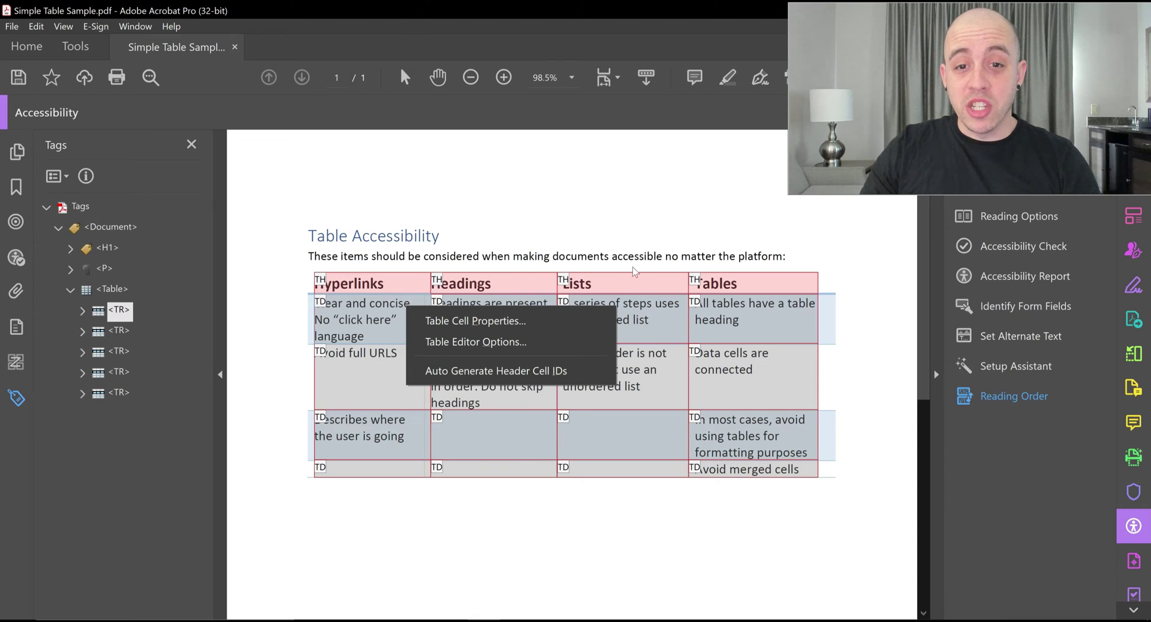
click(485, 371)
Associate the data cells under Hyperlinks with the header cell ID R1C1_Hyperlin
click(360, 319)
click(361, 467)
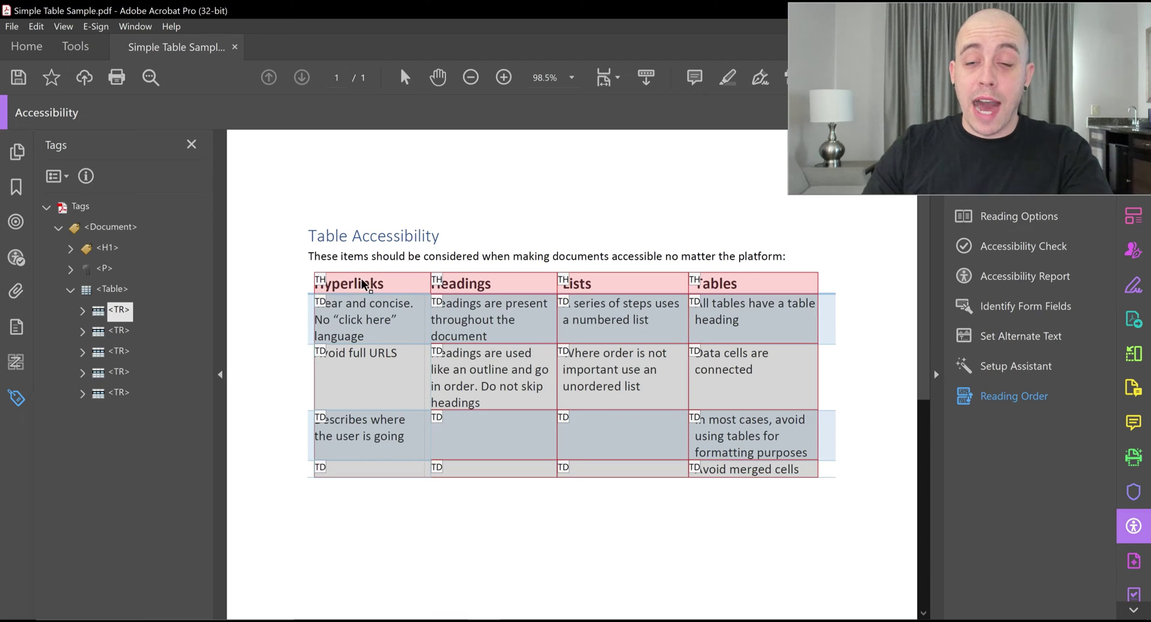
right_click(361, 321)
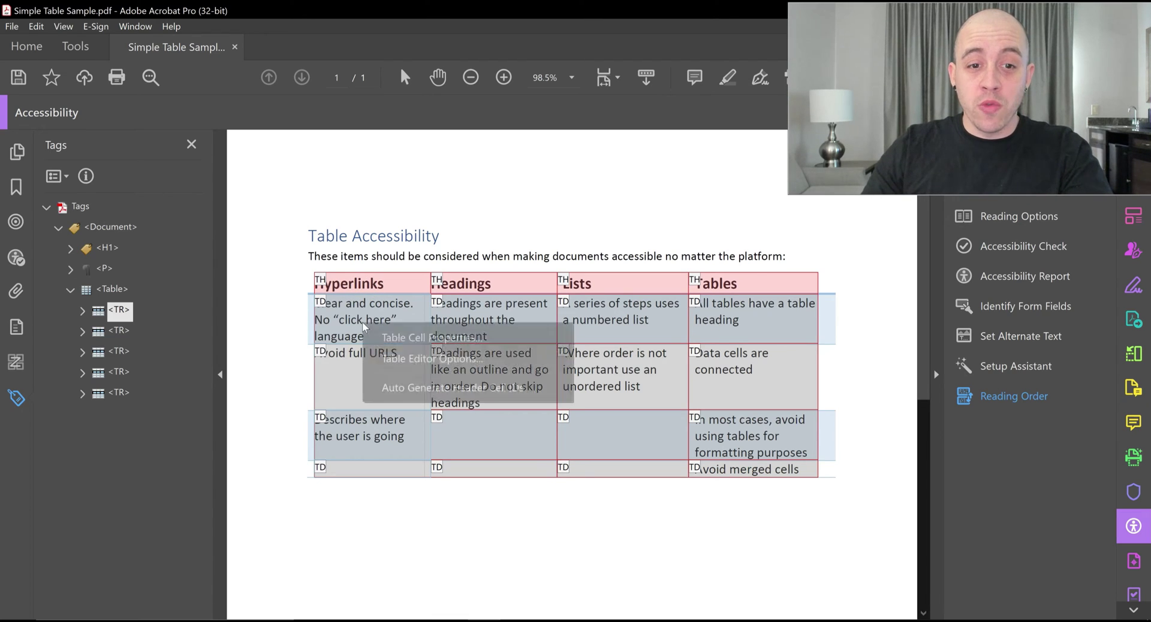
click(387, 338)
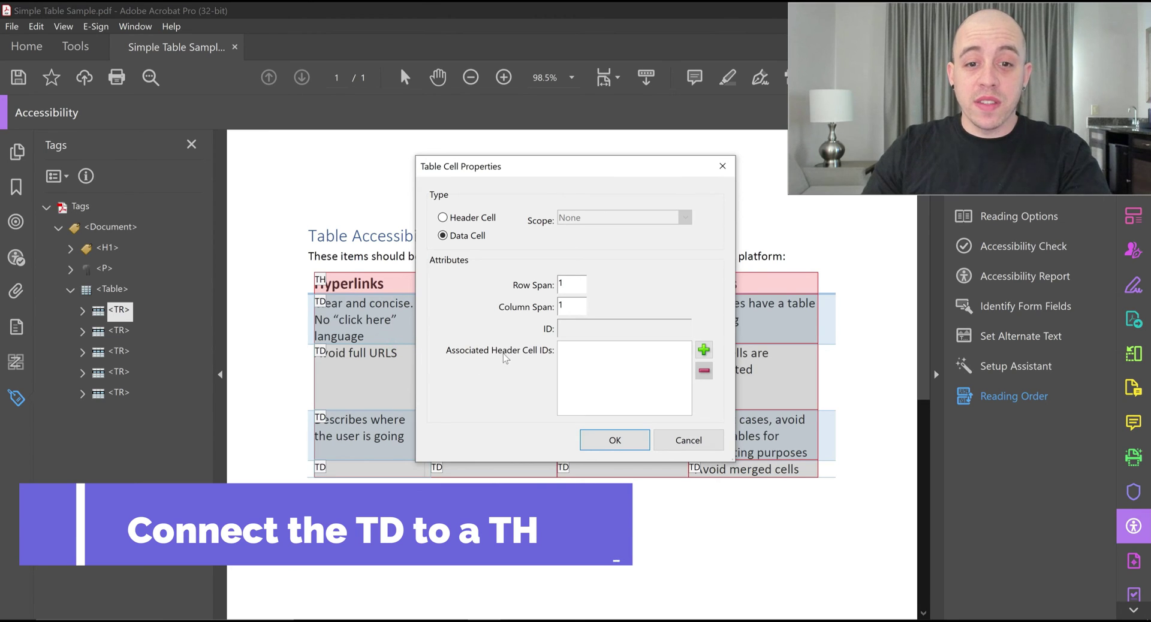
click(704, 351)
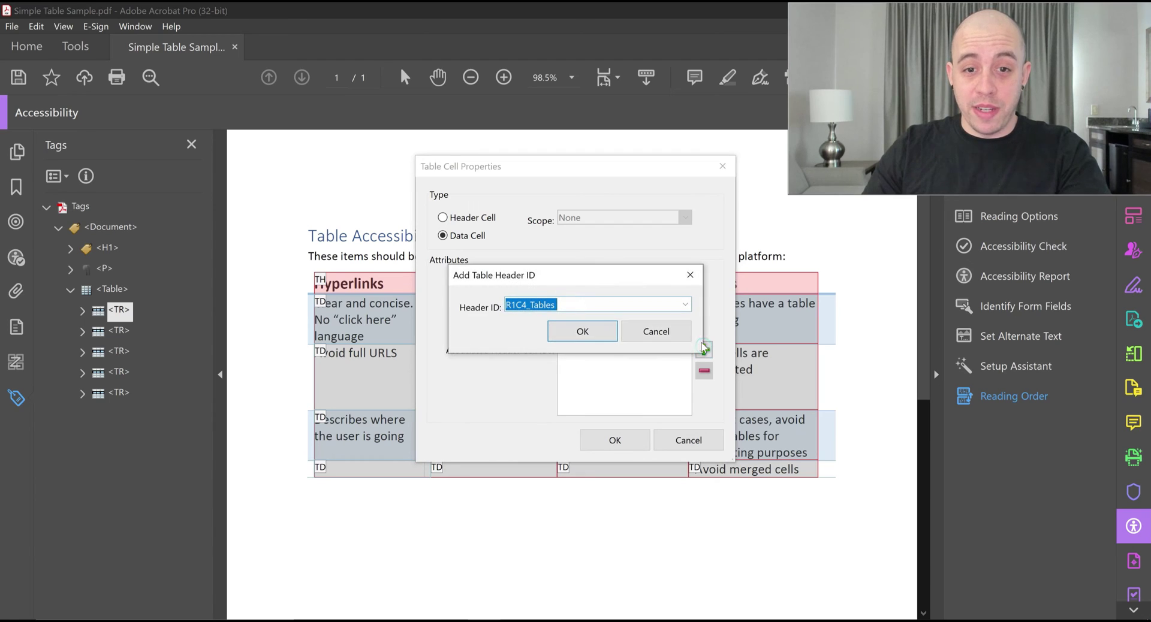
click(688, 306)
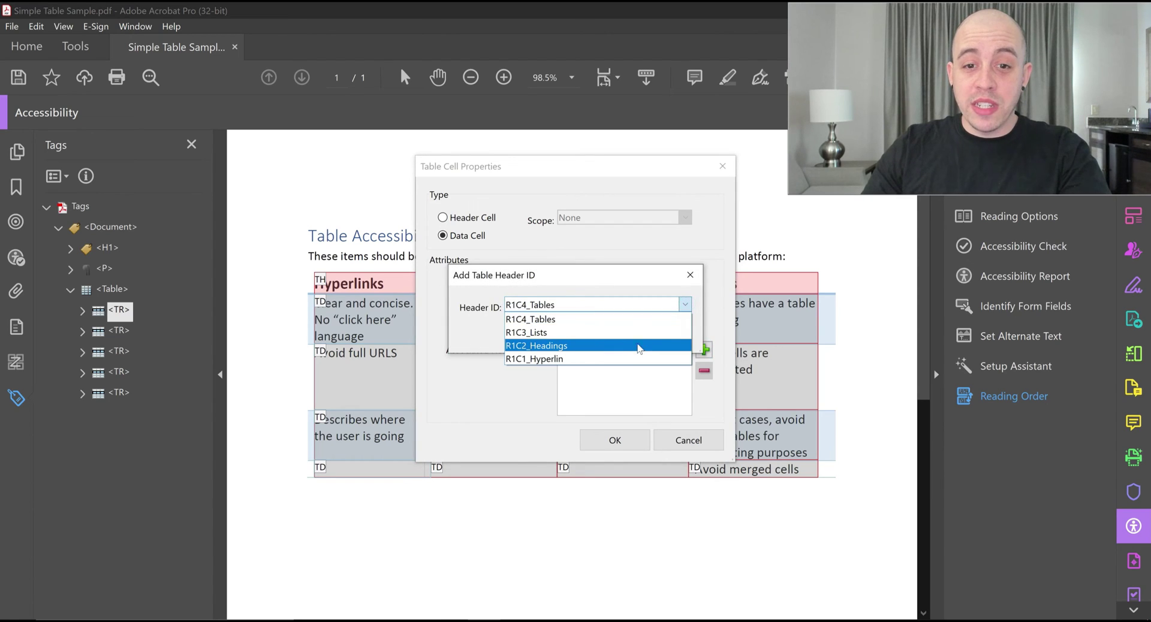
click(525, 359)
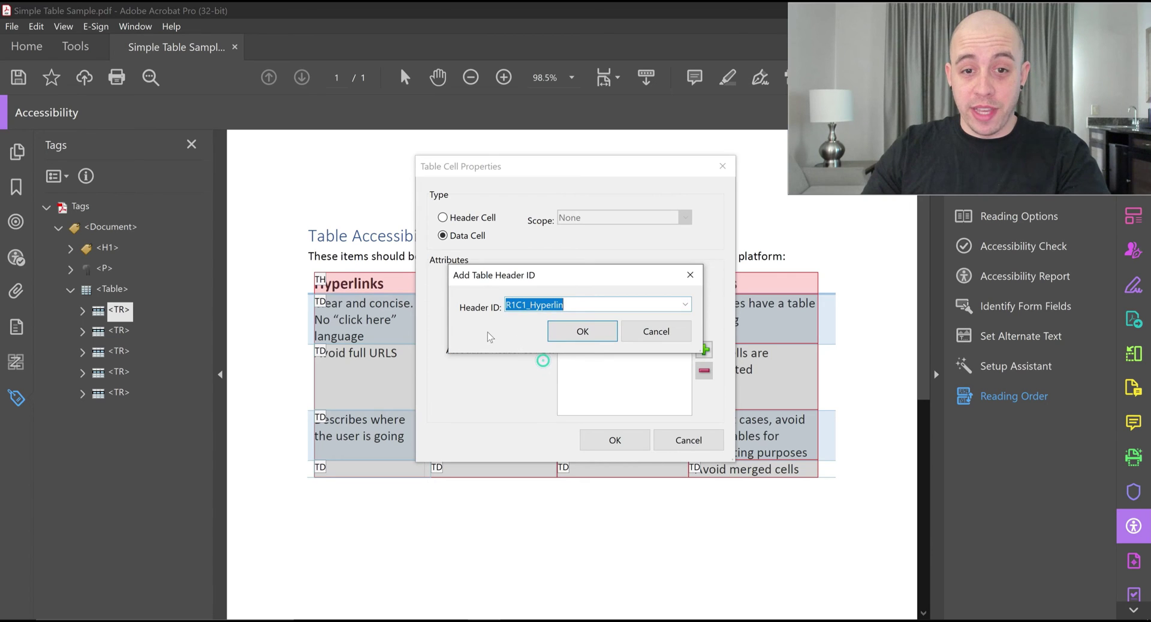
click(596, 334)
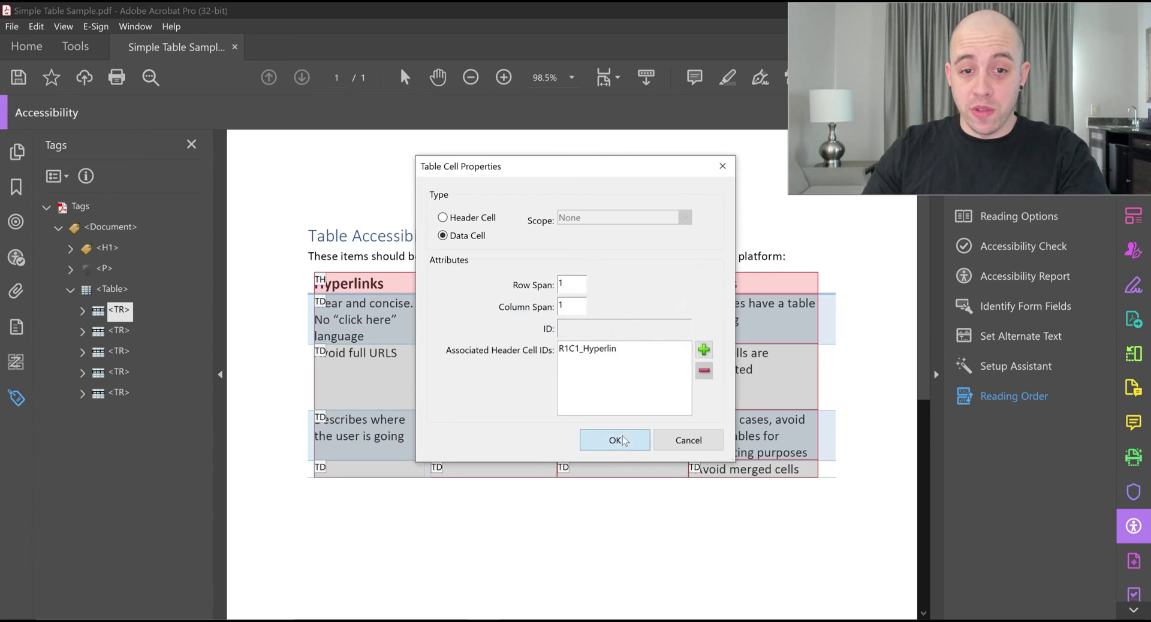
click(621, 437)
Associate the data cells under Headings with the header cell ID R1C2_Headings
click(502, 322)
shift+click(494, 361)
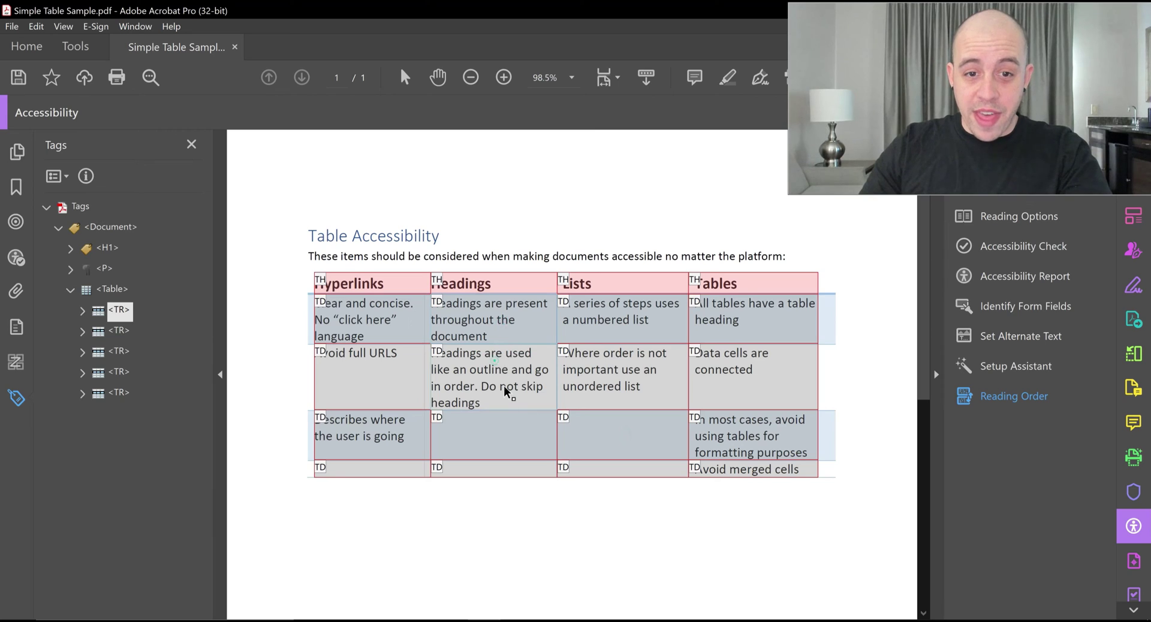
shift+click(497, 418)
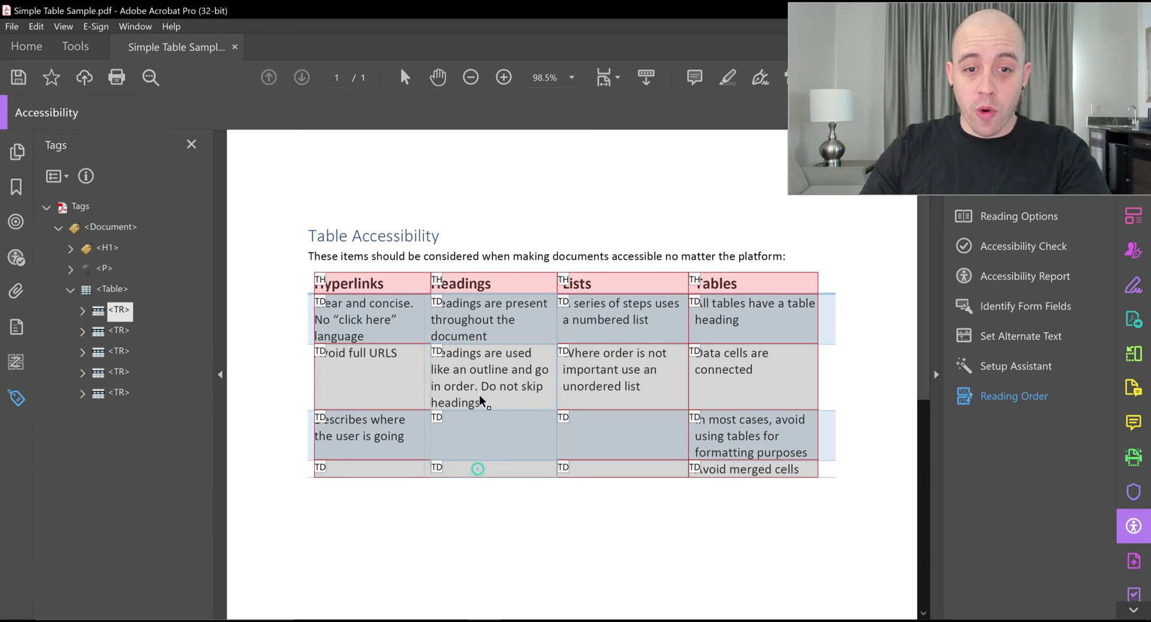
right_click(506, 321)
click(545, 337)
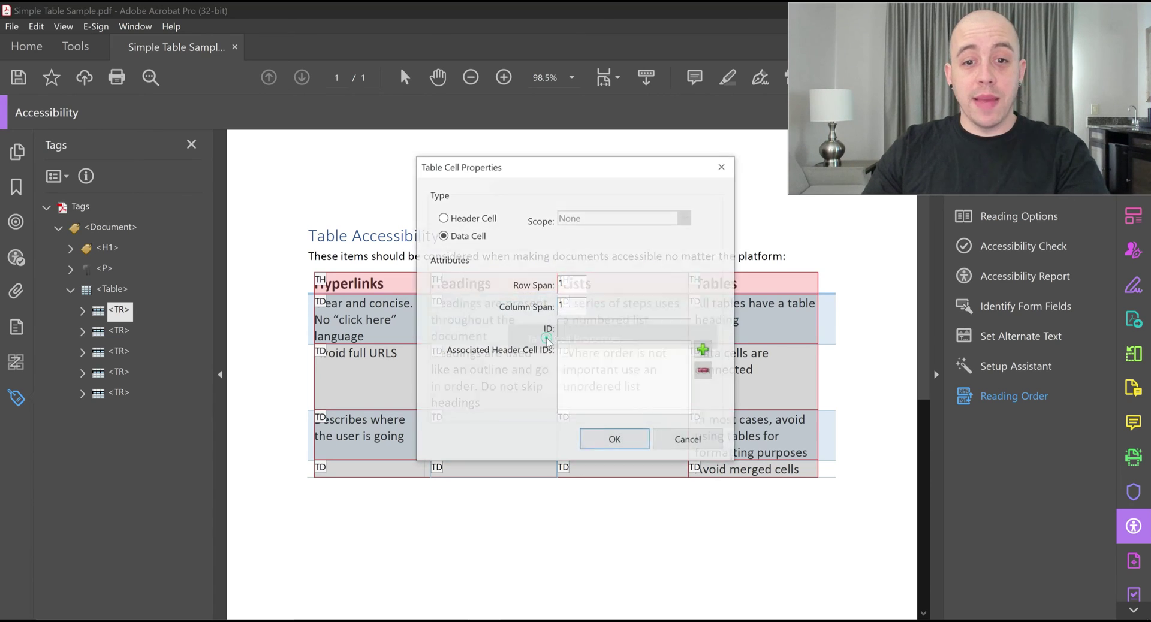
click(706, 351)
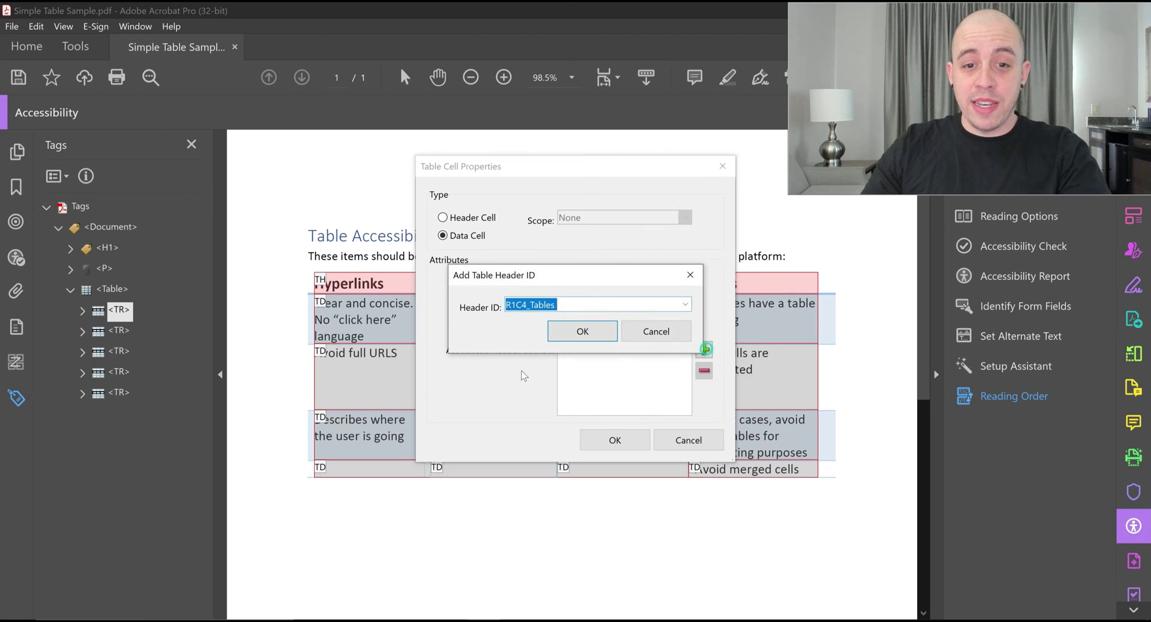
drag(559, 270, 557, 233)
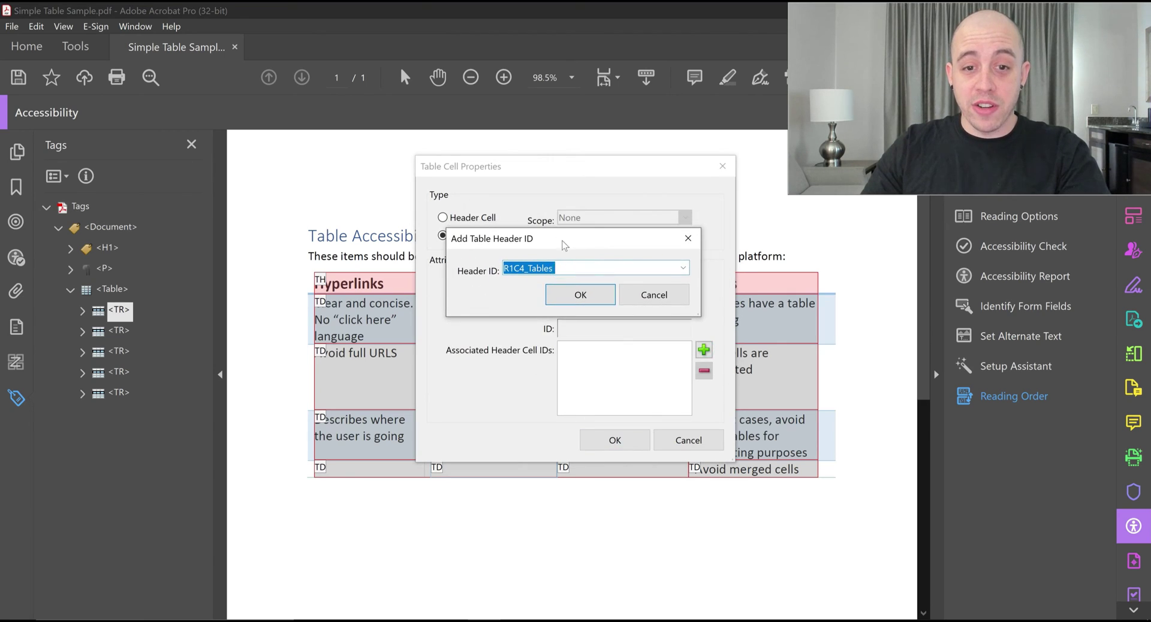
click(683, 269)
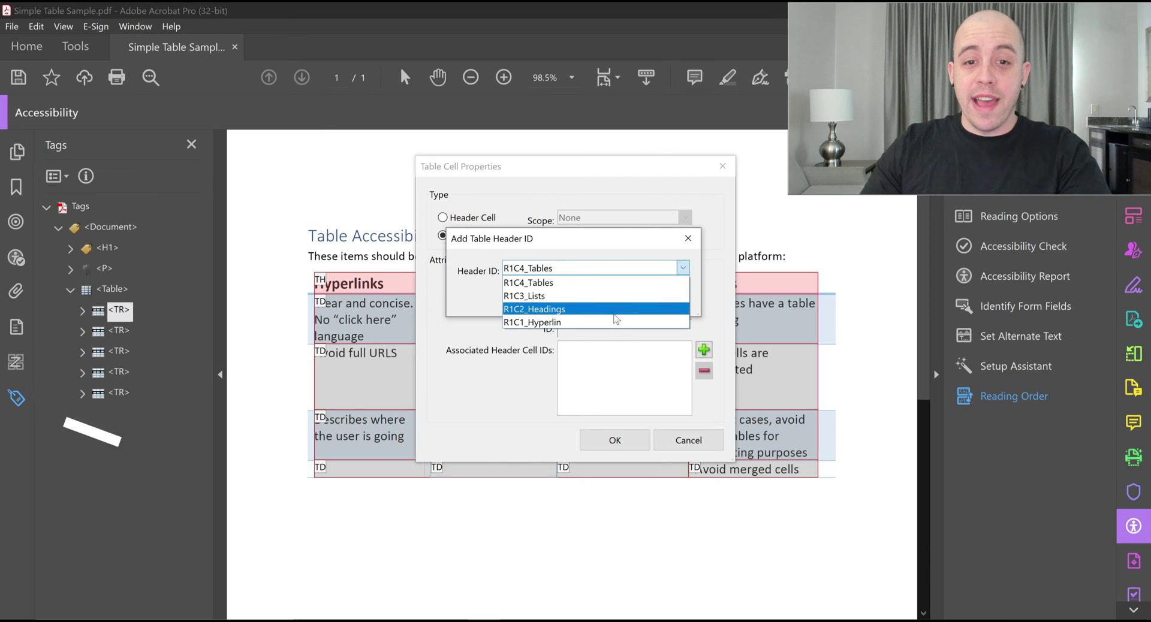
click(525, 309)
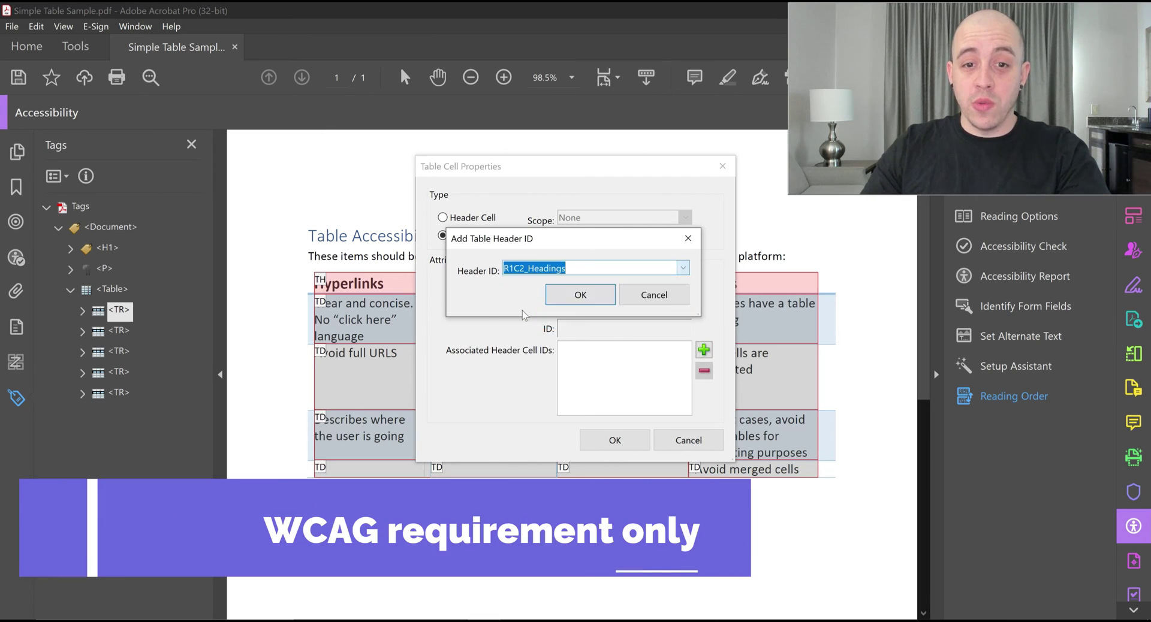
click(580, 293)
click(615, 442)
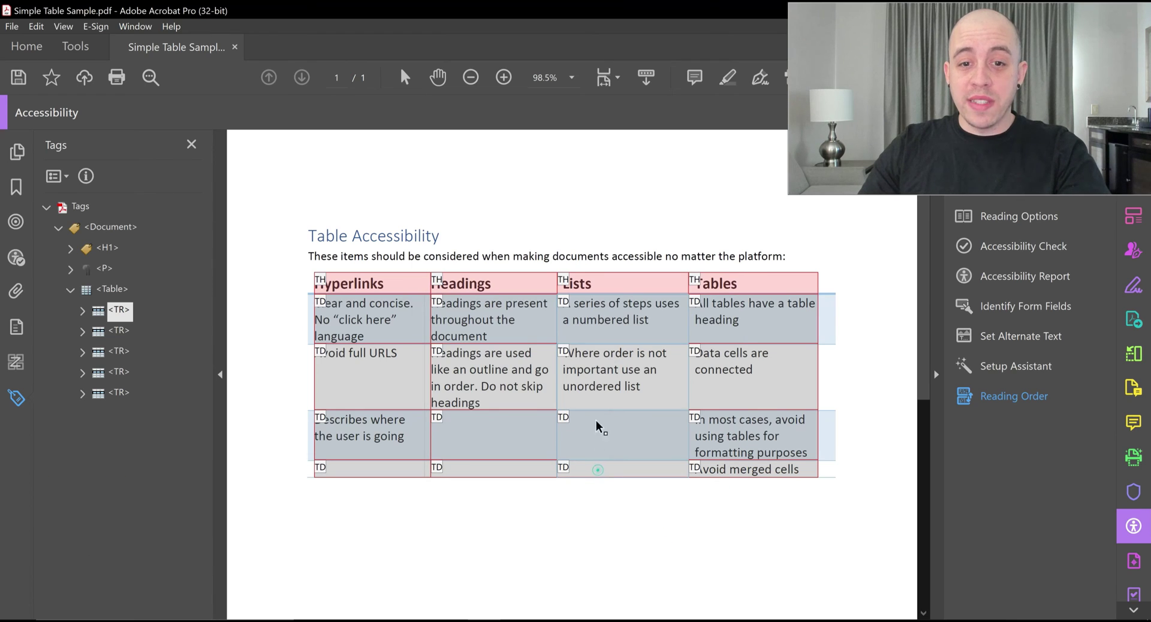
Associate the data cells under Lists with their column's header cell ID in the table cell properties
right_click(589, 319)
click(605, 329)
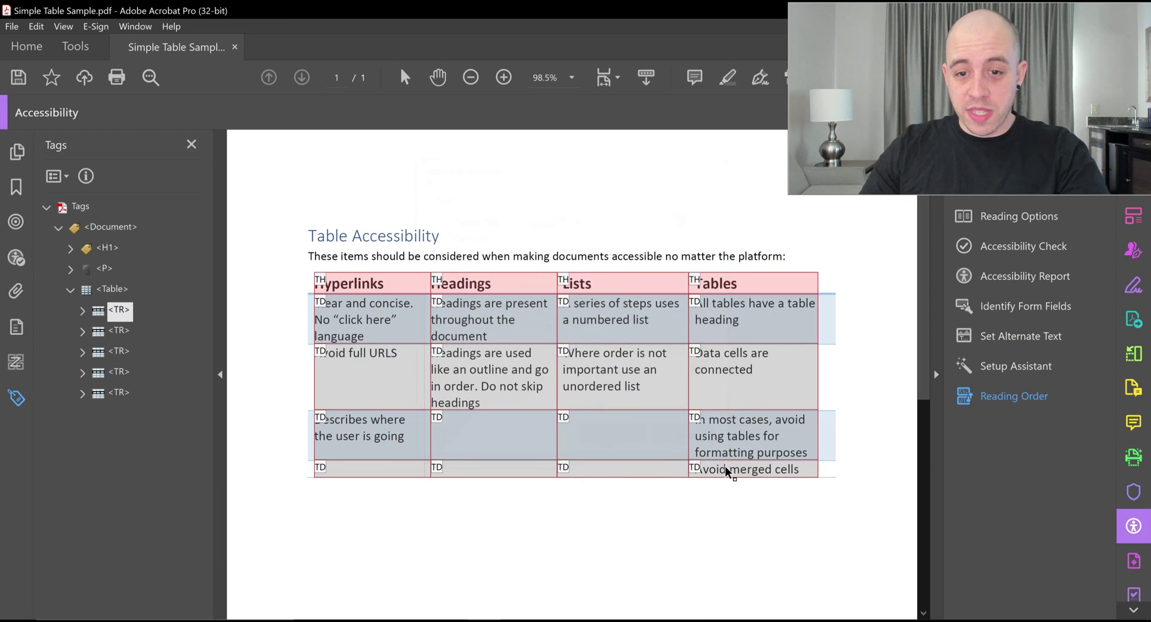
Associate the data cells under Tables with the header cell ID R1C4_Tables
shift+click(722, 378)
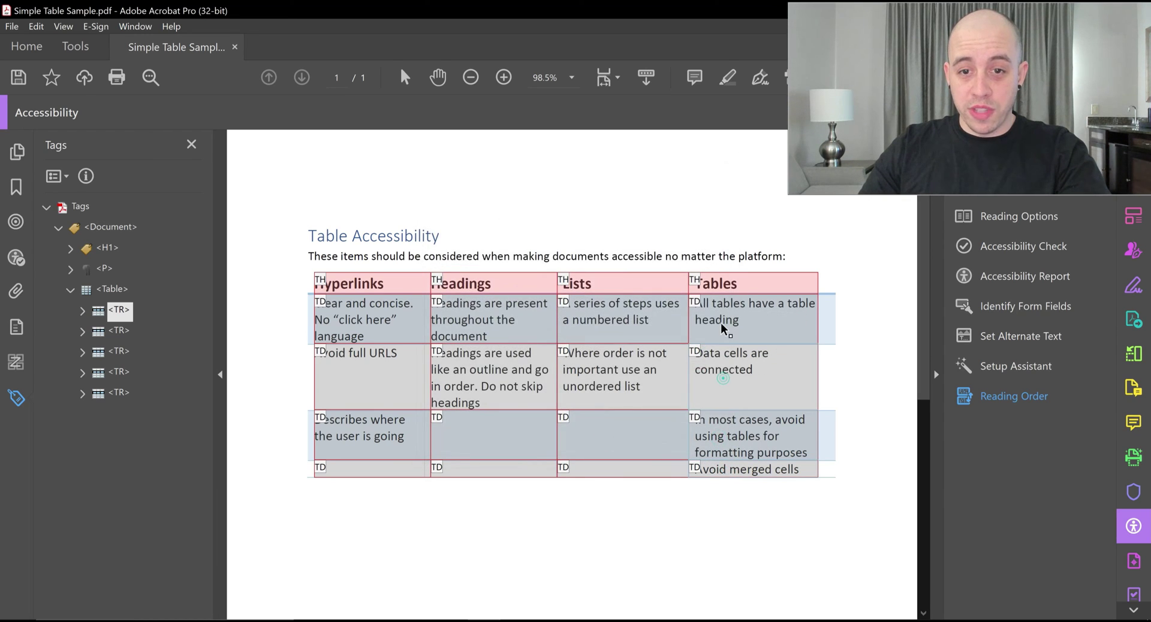
shift+click(721, 320)
right_click(727, 307)
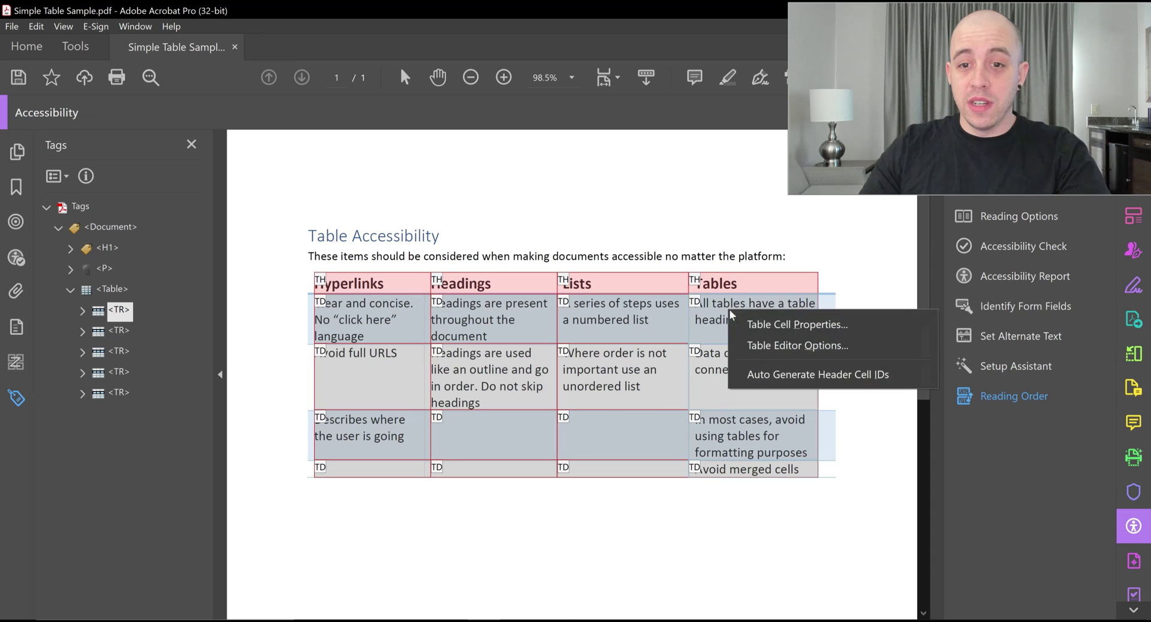
click(762, 322)
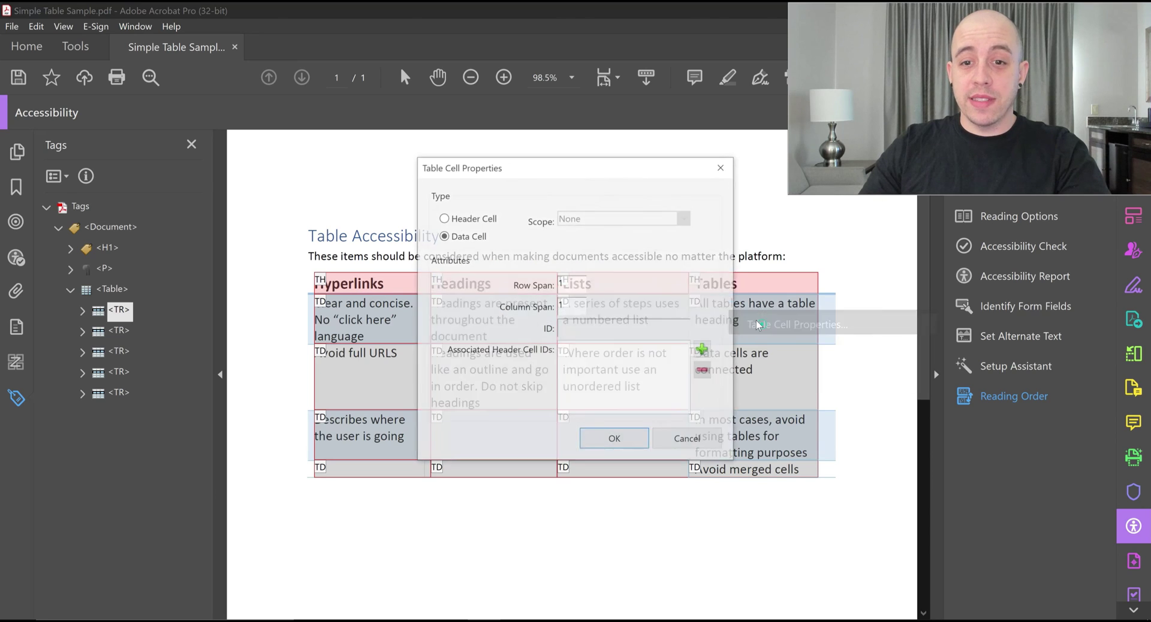
click(705, 350)
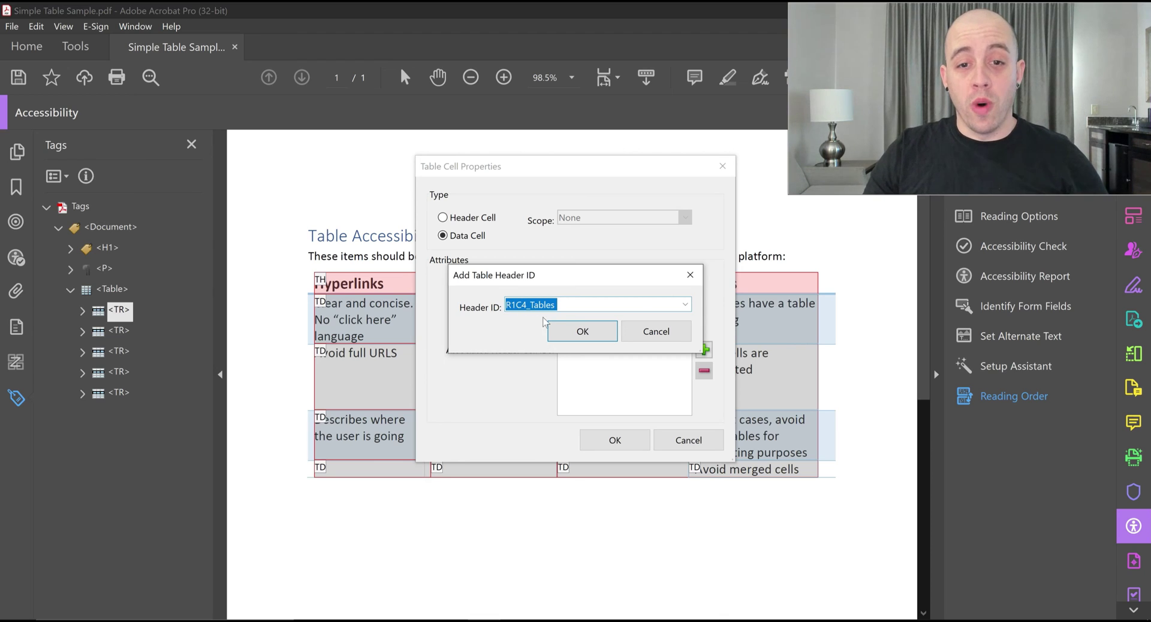
click(579, 332)
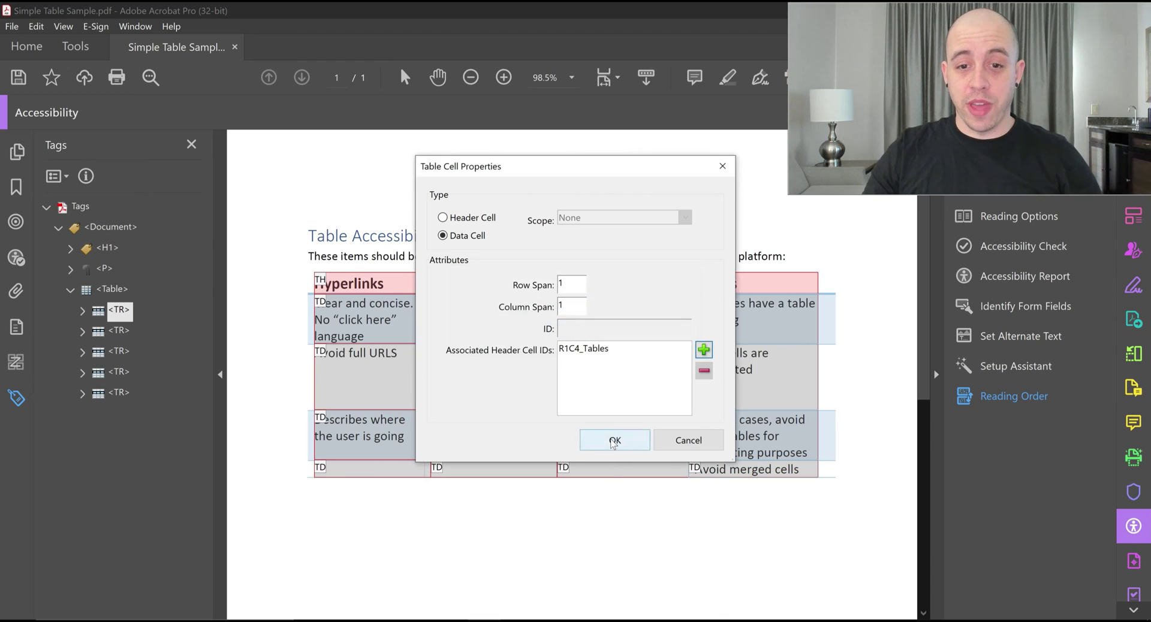
click(615, 442)
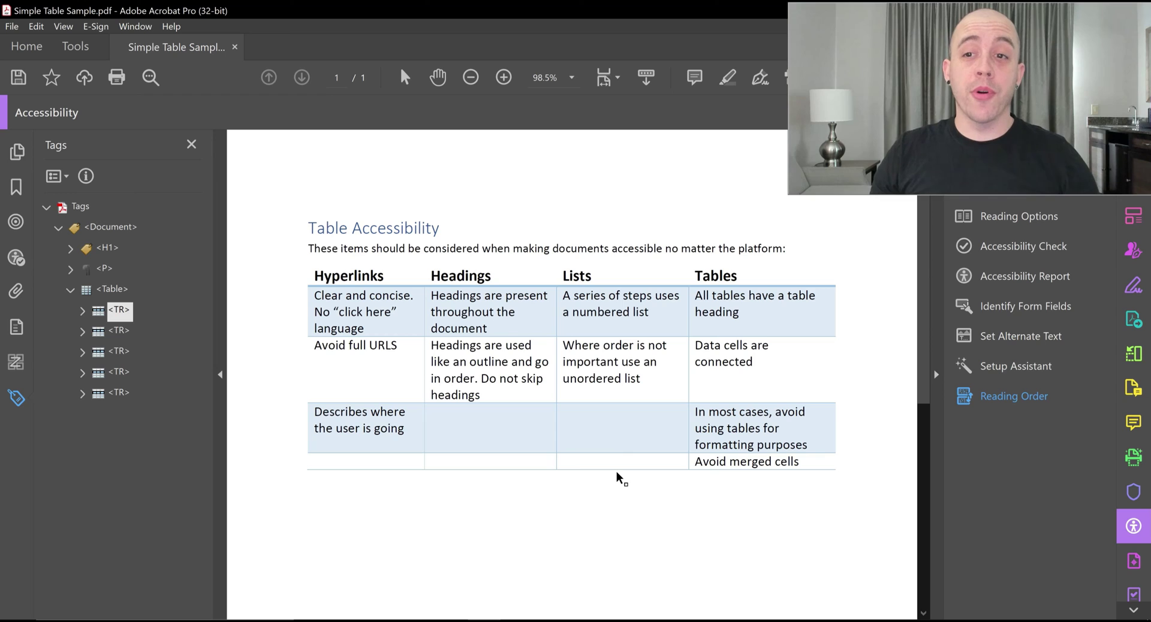